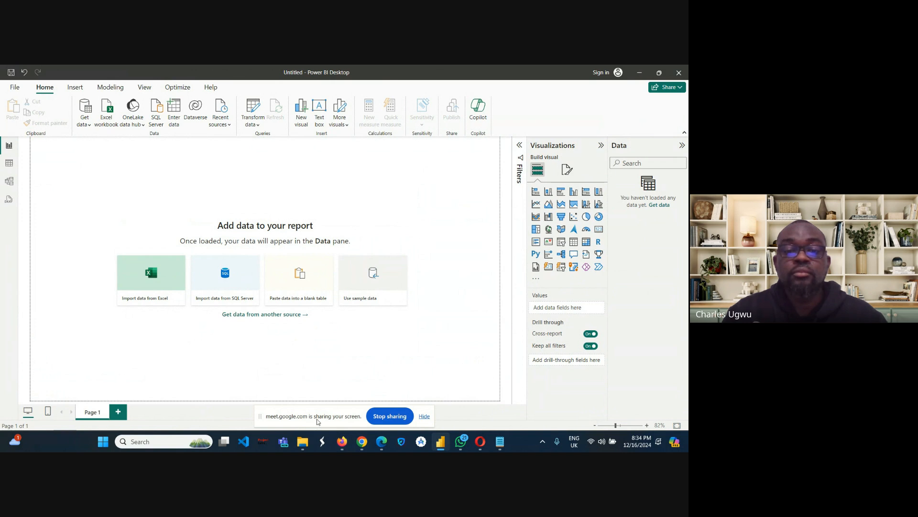
{"action": "left_click_drag", "start_coordinate": [319, 422], "coordinate": [425, 422]}
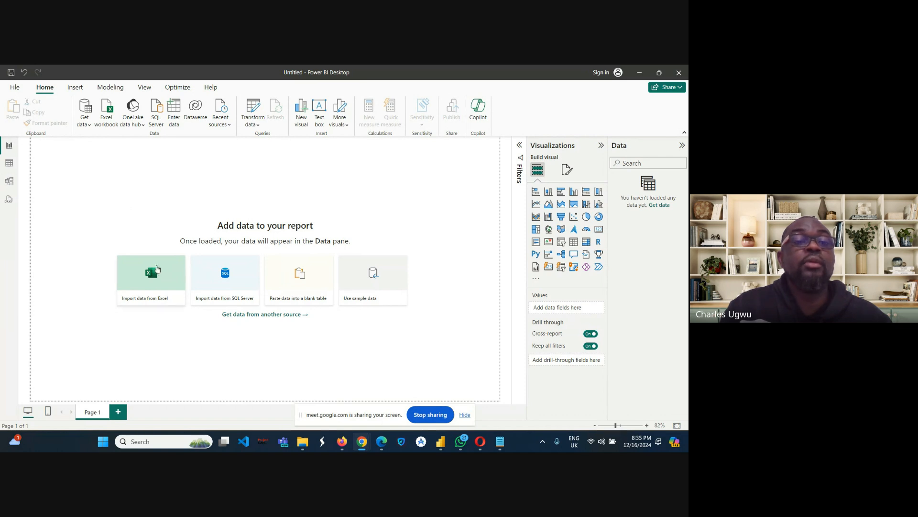
Load Sheet1 from the Excel workbook "Sales Dataset (Foodtraco) (1)" in the Downloads folder into the report
{"action": "left_click", "coordinate": [108, 118]}
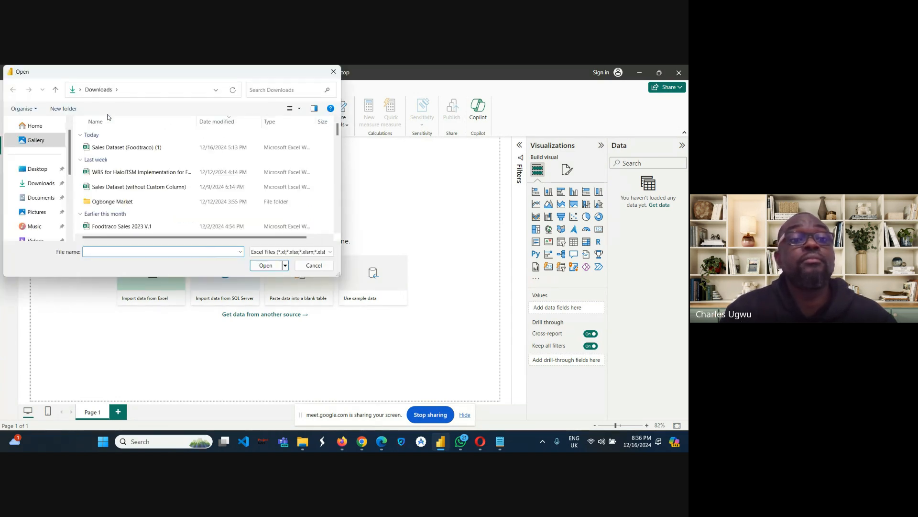
{"action": "left_click", "coordinate": [113, 148]}
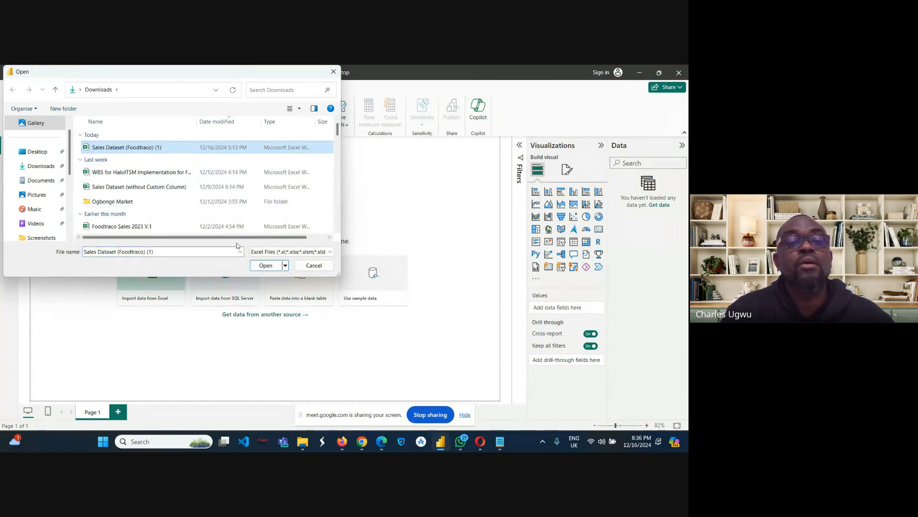
{"action": "left_click", "coordinate": [265, 265]}
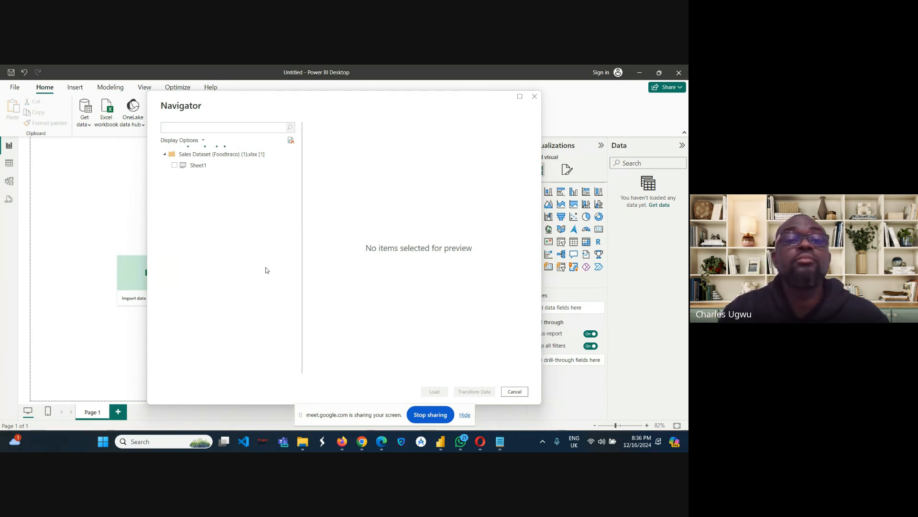
{"action": "left_click", "coordinate": [174, 166]}
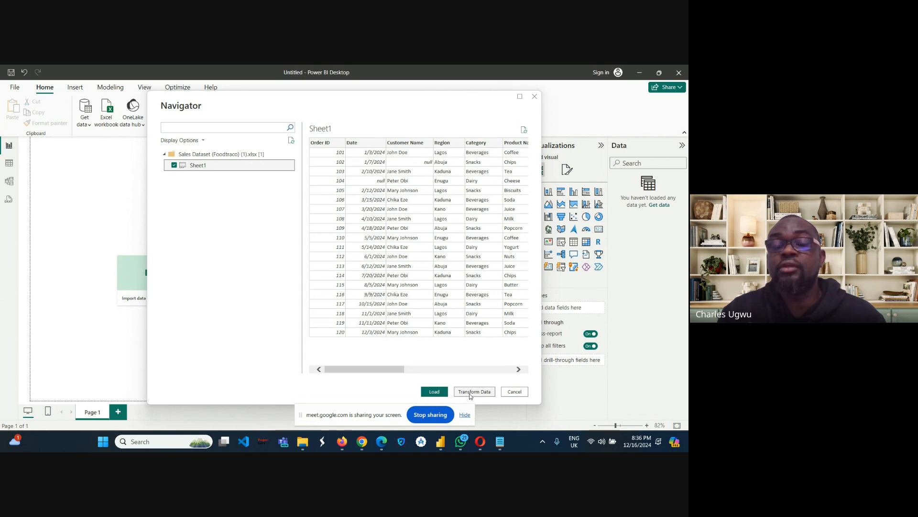
{"action": "left_click", "coordinate": [438, 393]}
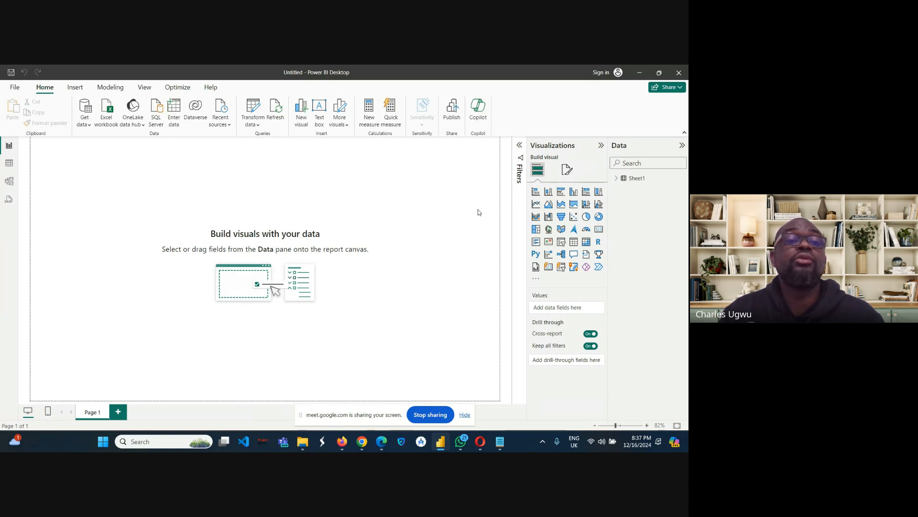
Open the loaded Sheet1 data for transformation in the Power Query Editor
{"action": "left_click", "coordinate": [258, 126]}
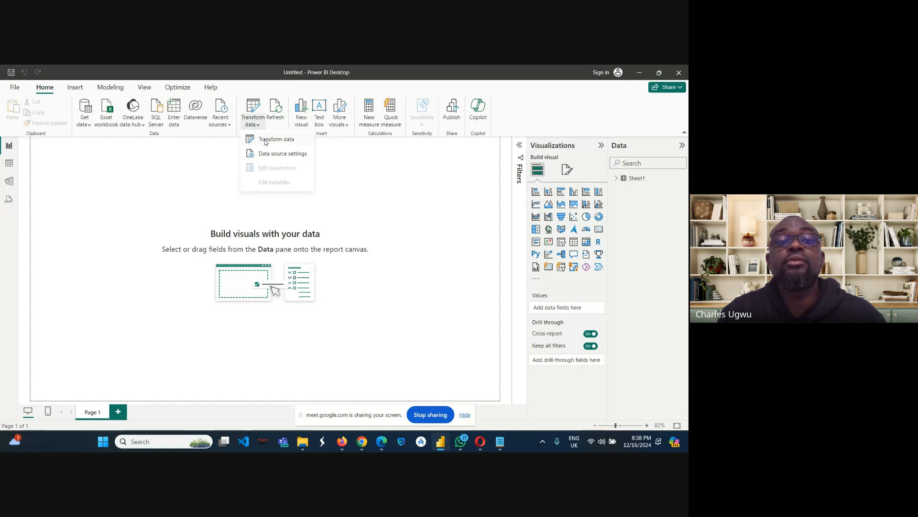
{"action": "left_click", "coordinate": [266, 140]}
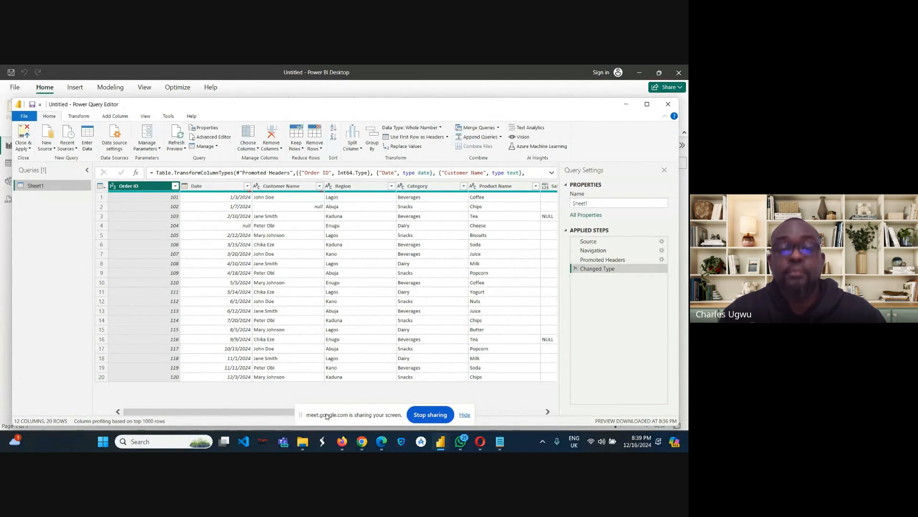
{"action": "left_click_drag", "start_coordinate": [327, 416], "coordinate": [322, 106]}
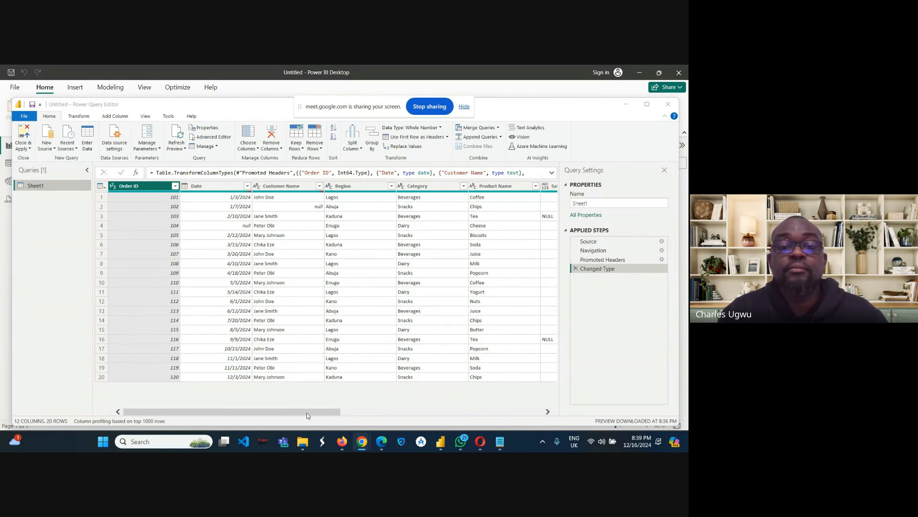
Remove the Notes column from the Sheet1 query
{"action": "left_click_drag", "start_coordinate": [306, 412], "coordinate": [469, 394]}
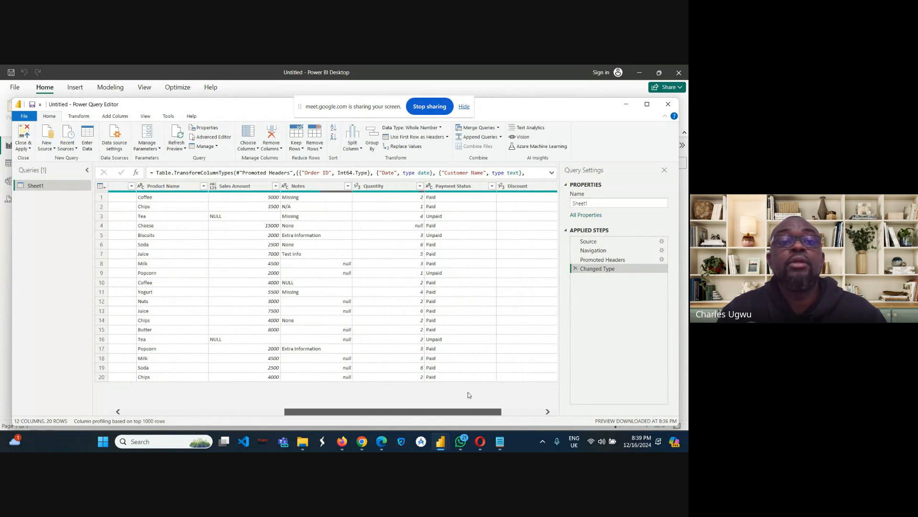
{"action": "left_click_drag", "start_coordinate": [469, 394], "coordinate": [491, 384]}
{"action": "scroll", "coordinate": [491, 384], "scroll_direction": "right", "scroll_amount": 3}
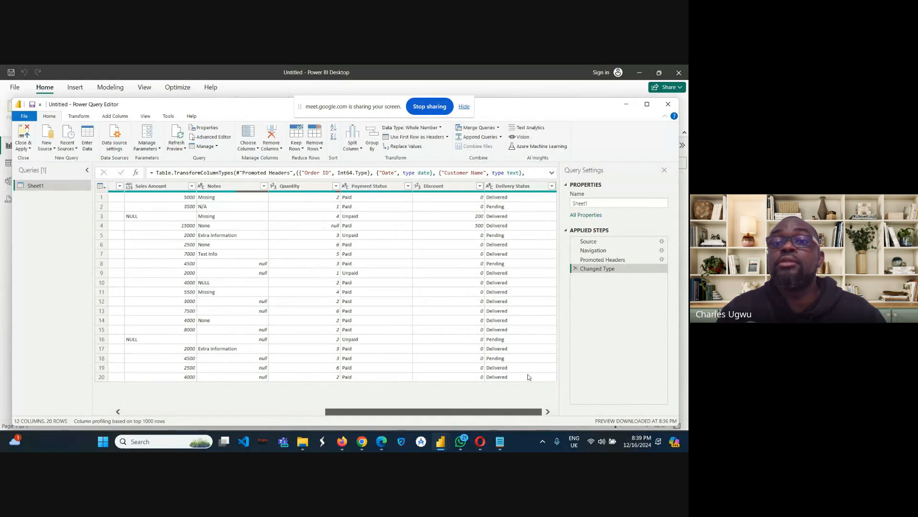
{"action": "scroll", "coordinate": [499, 377], "scroll_direction": "left", "scroll_amount": 7}
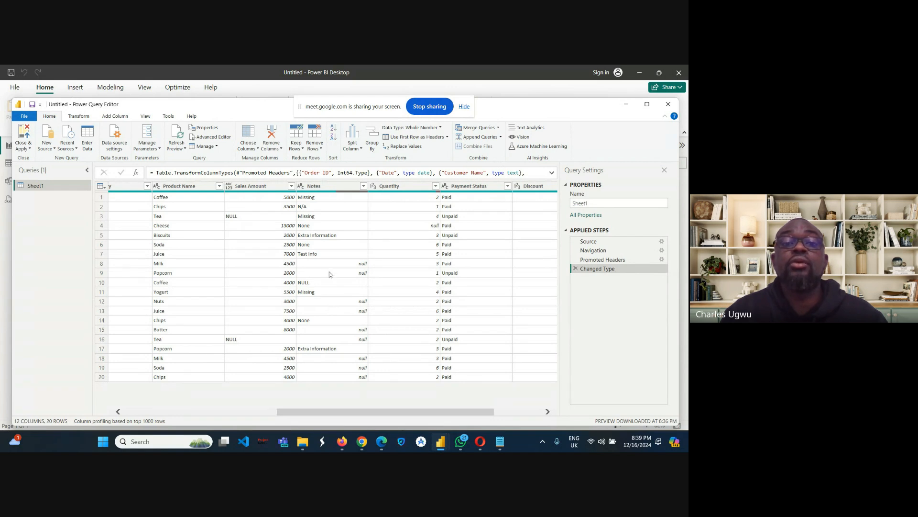
{"action": "left_click", "coordinate": [324, 186]}
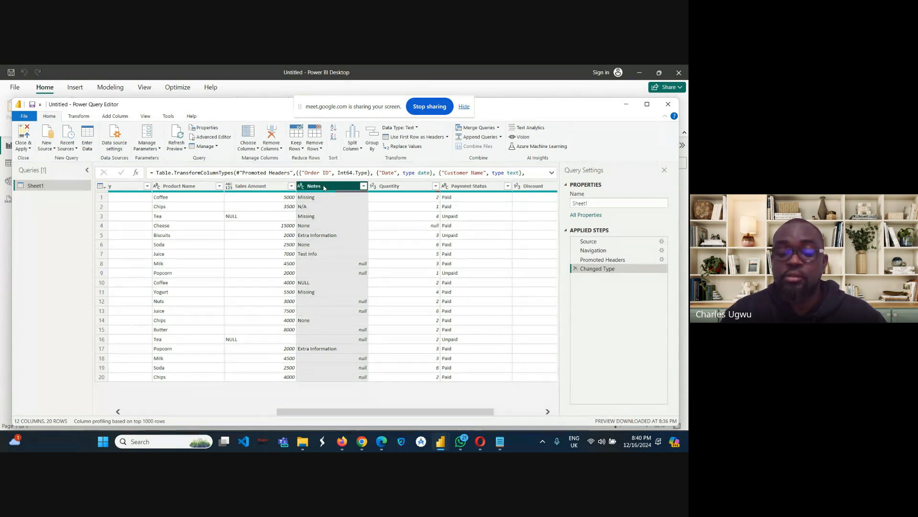
{"action": "right_click", "coordinate": [324, 186]}
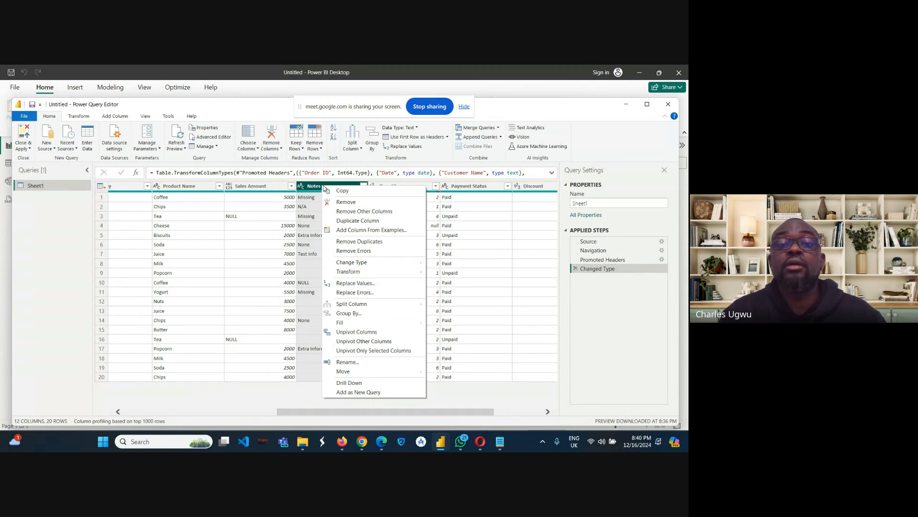
{"action": "left_click", "coordinate": [347, 206]}
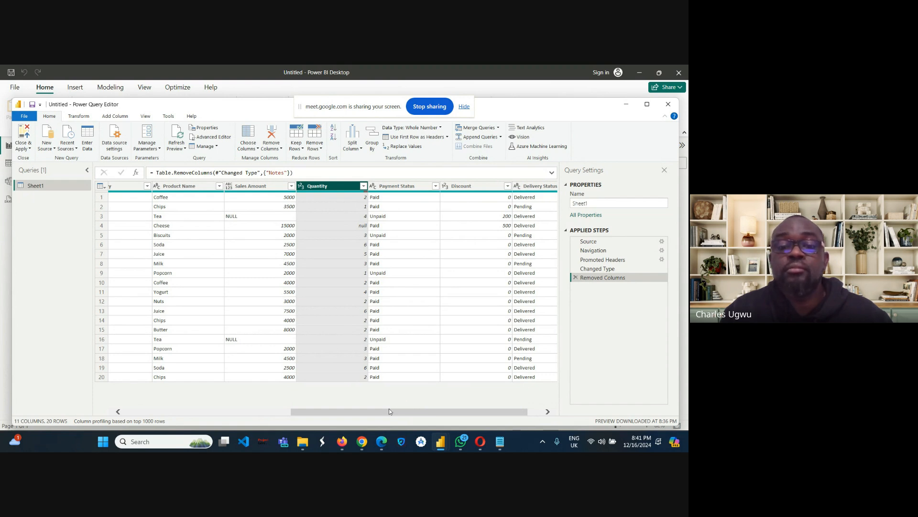
Examine the remaining columns of Sheet1, from Order ID to Delivery Status, for missing or inconsistent values
{"action": "left_click_drag", "start_coordinate": [382, 415], "coordinate": [222, 401]}
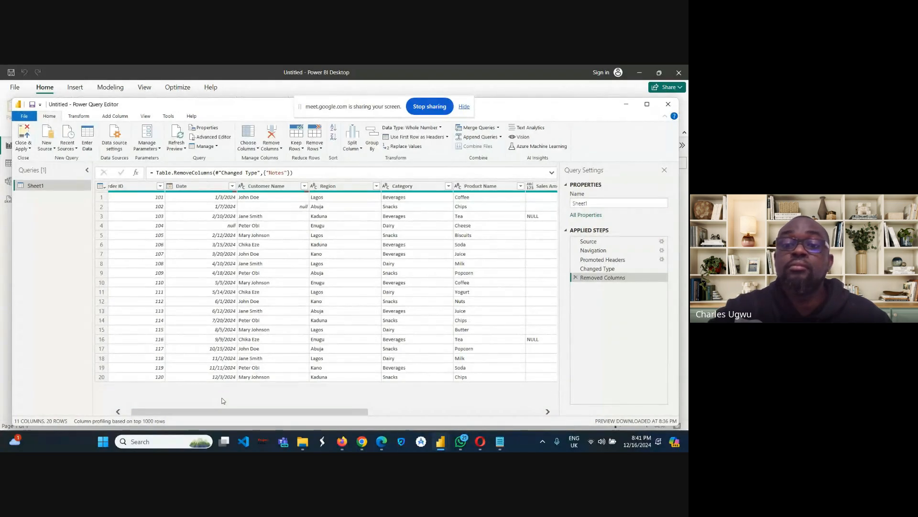
{"action": "left_click", "coordinate": [507, 338]}
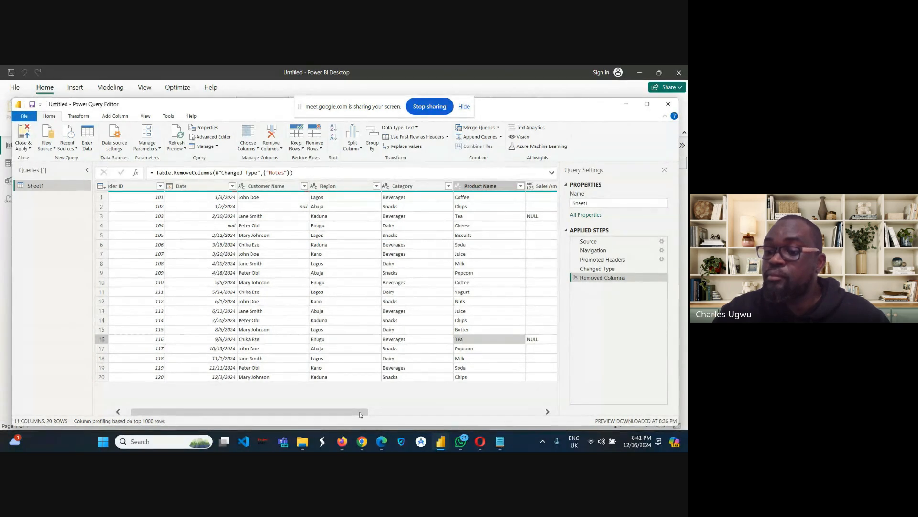
{"action": "left_click_drag", "start_coordinate": [361, 414], "coordinate": [334, 416]}
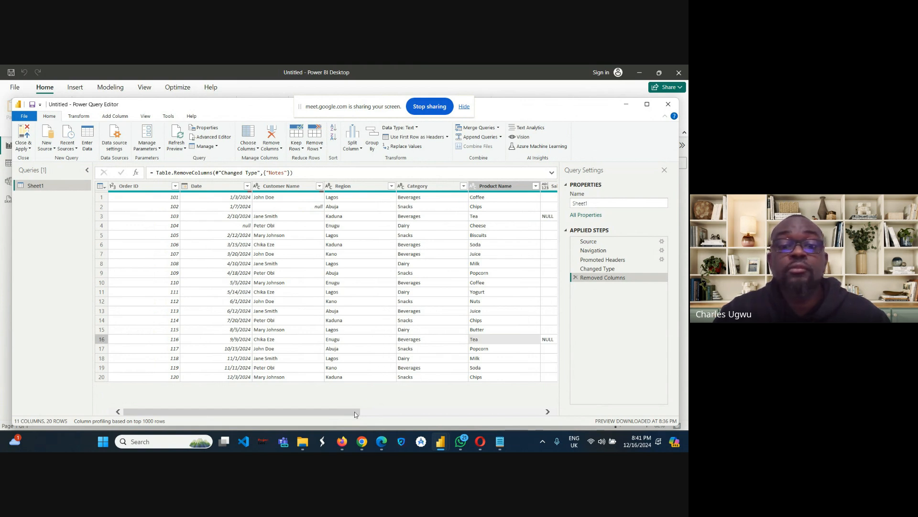
{"action": "left_click_drag", "start_coordinate": [350, 410], "coordinate": [396, 412]}
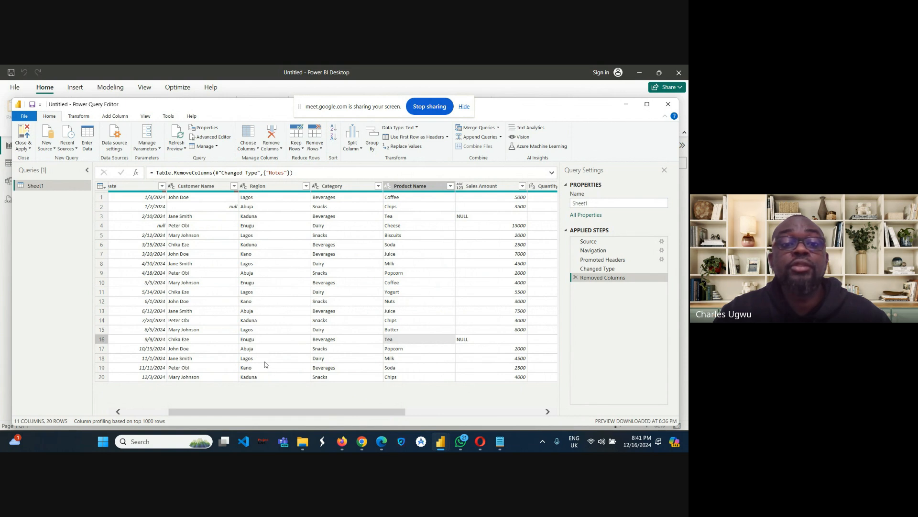
{"action": "left_click_drag", "start_coordinate": [302, 414], "coordinate": [450, 417]}
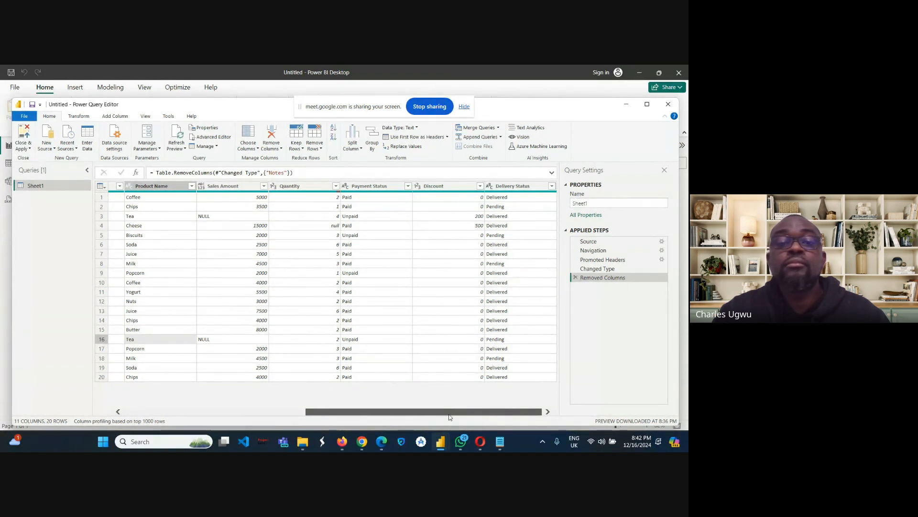
{"action": "left_click_drag", "start_coordinate": [450, 417], "coordinate": [239, 387]}
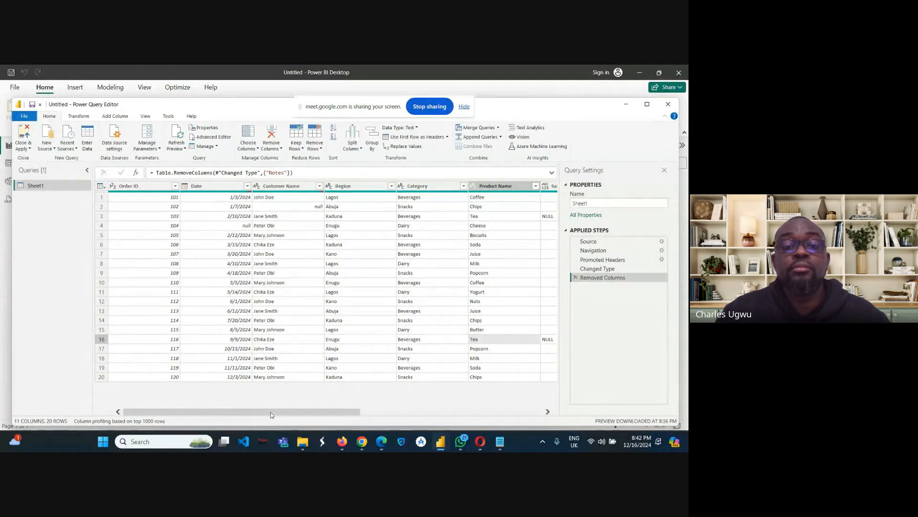
Try to replace the value "Null" with 0 in the Sales Amount column using Replace Values
{"action": "left_click_drag", "start_coordinate": [274, 413], "coordinate": [387, 389]}
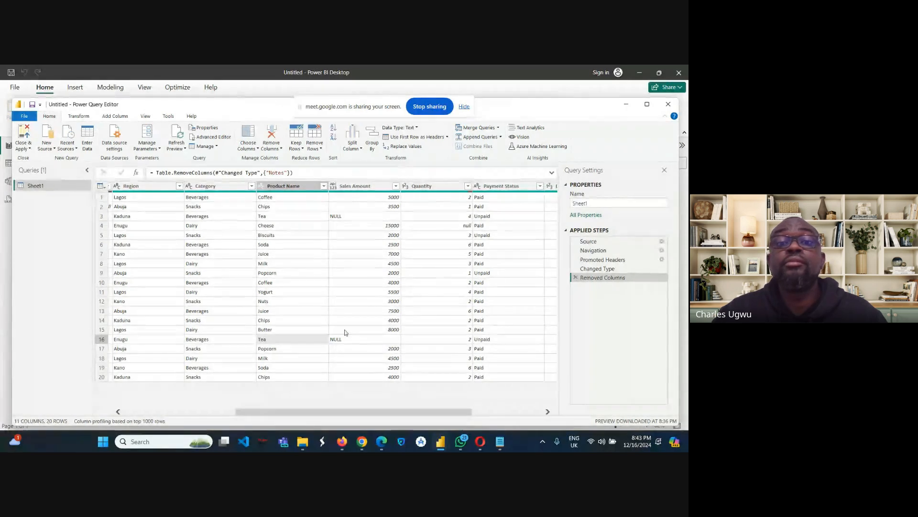
{"action": "left_click", "coordinate": [361, 187]}
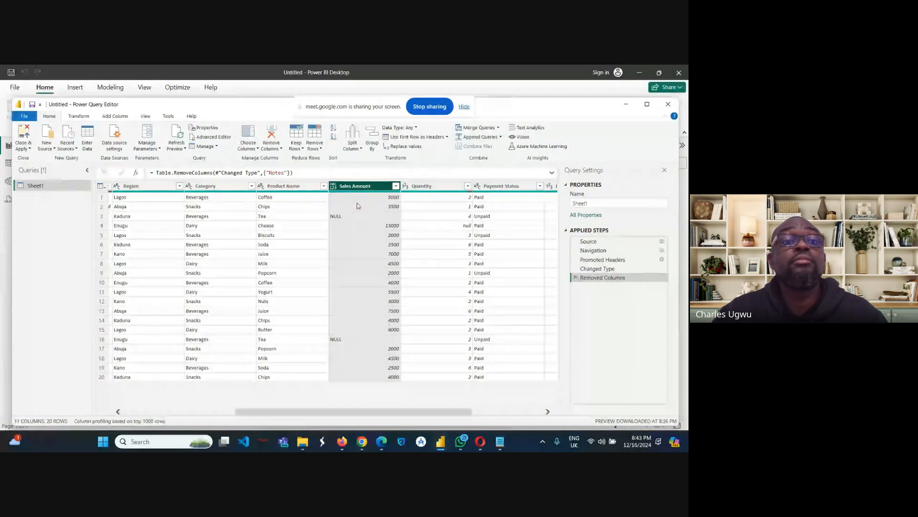
{"action": "left_click", "coordinate": [82, 119]}
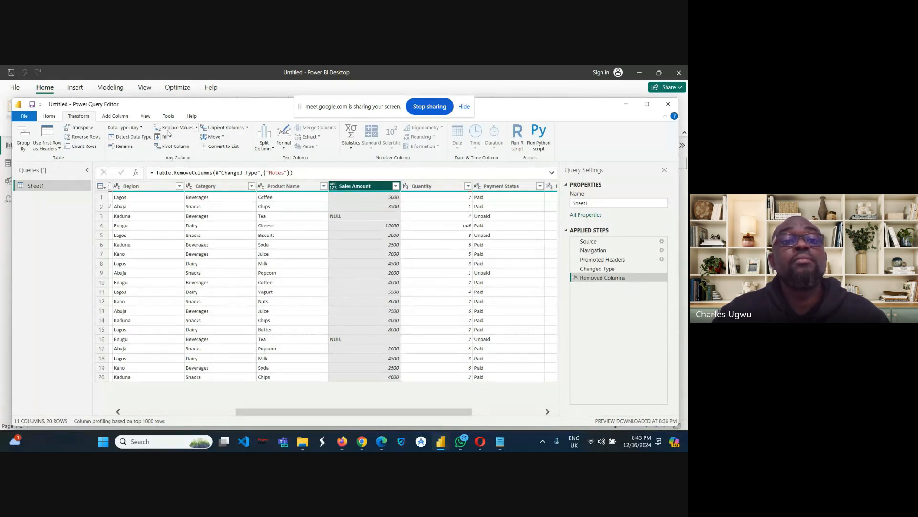
{"action": "left_click", "coordinate": [196, 128]}
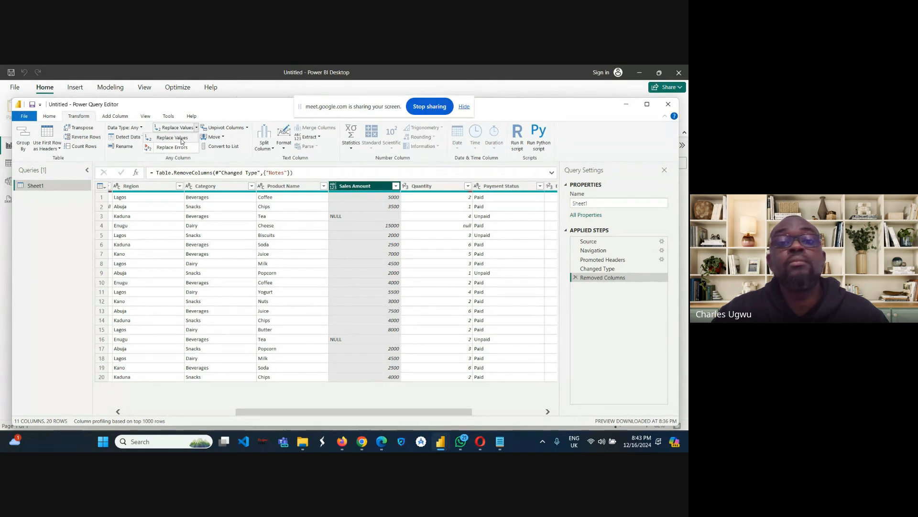
{"action": "left_click", "coordinate": [181, 139]}
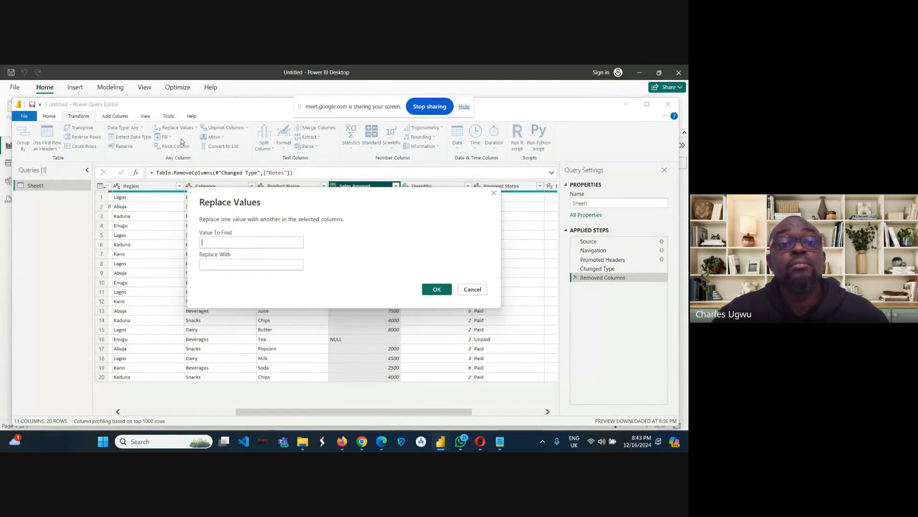
{"action": "left_click", "coordinate": [213, 244]}
{"action": "type", "text": "Nu"}
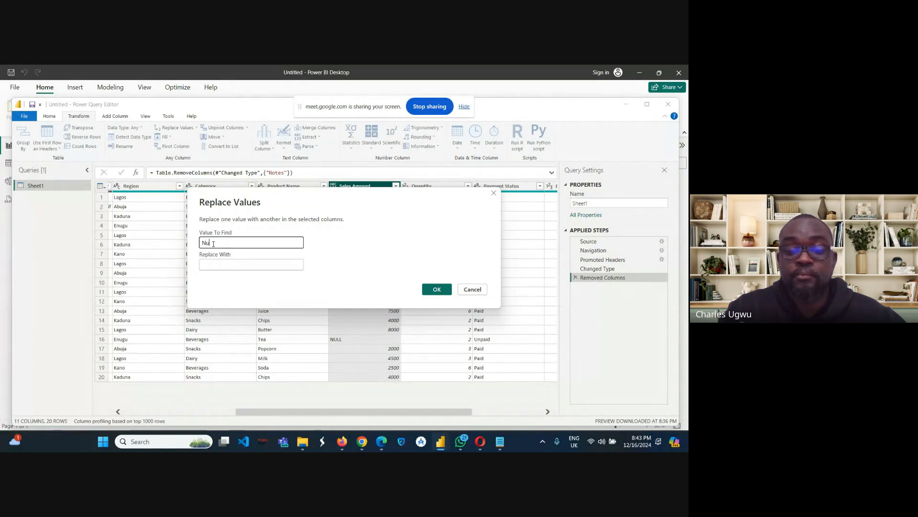
{"action": "type", "text": "ll"}
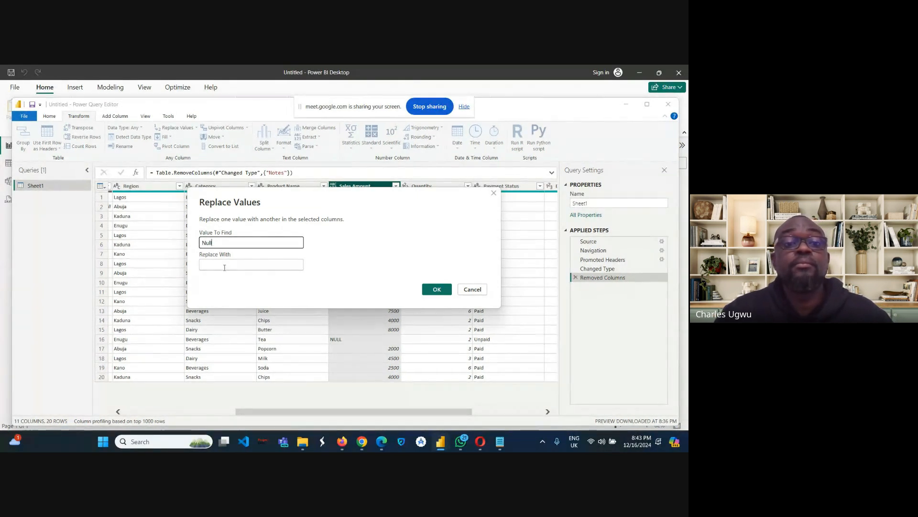
{"action": "left_click", "coordinate": [222, 263]}
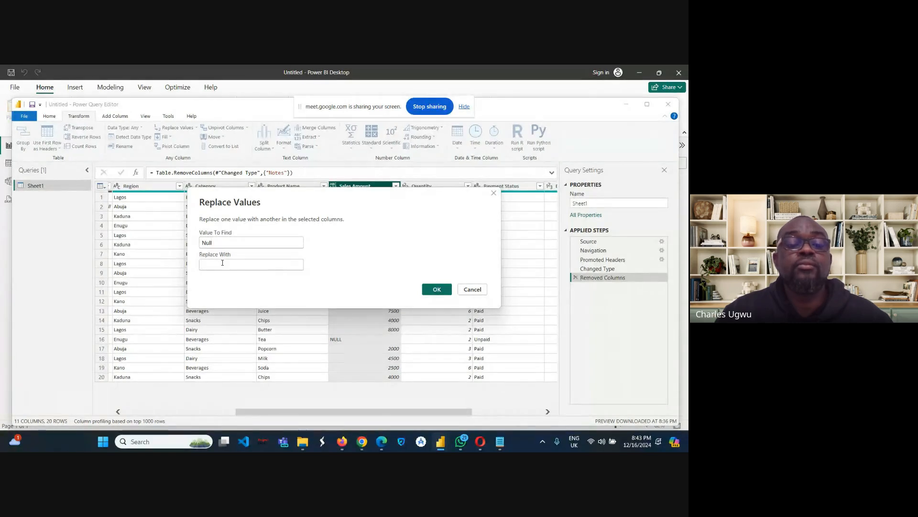
{"action": "type", "text": "0"}
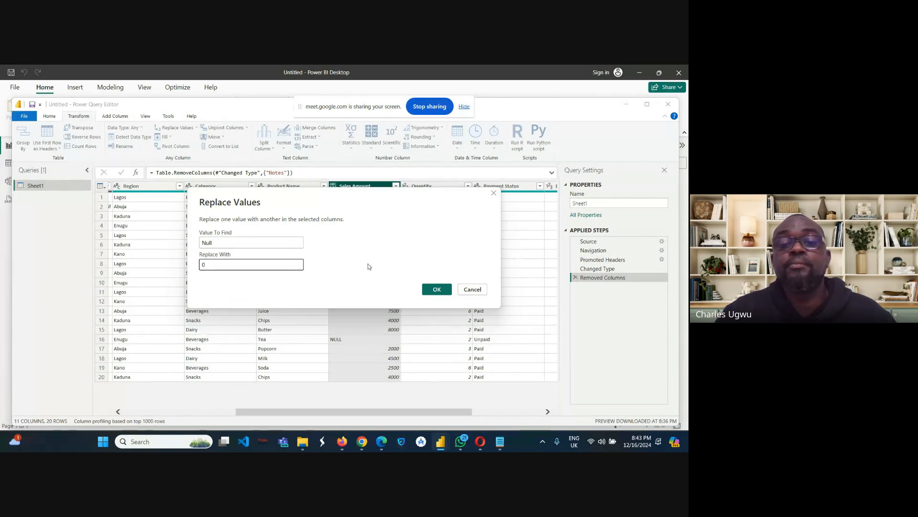
{"action": "left_click", "coordinate": [436, 289]}
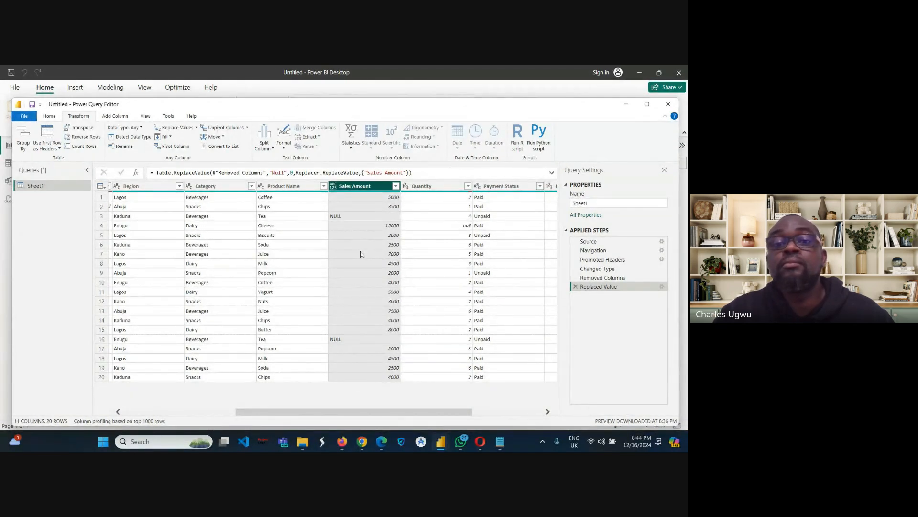
Replace the value "NULL" with 0 in the Sales Amount column using Replace Values
{"action": "left_click", "coordinate": [358, 216]}
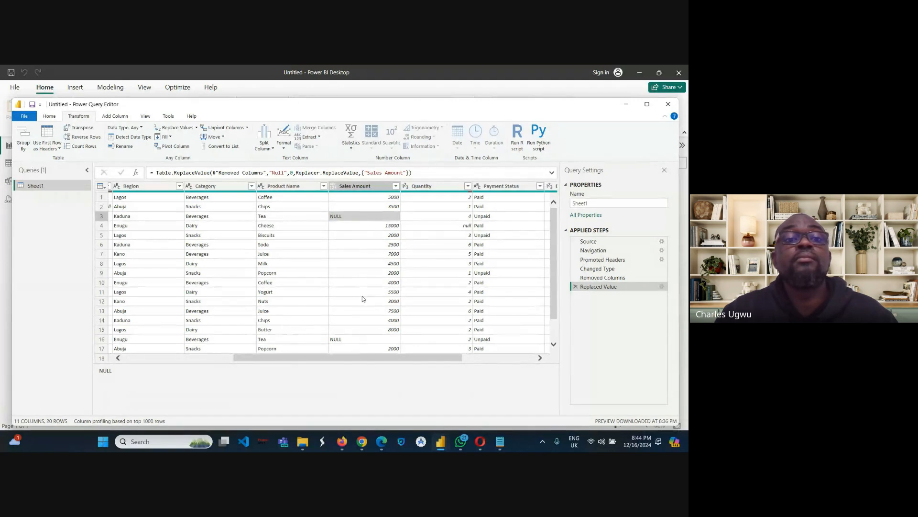
{"action": "left_click", "coordinate": [362, 187]}
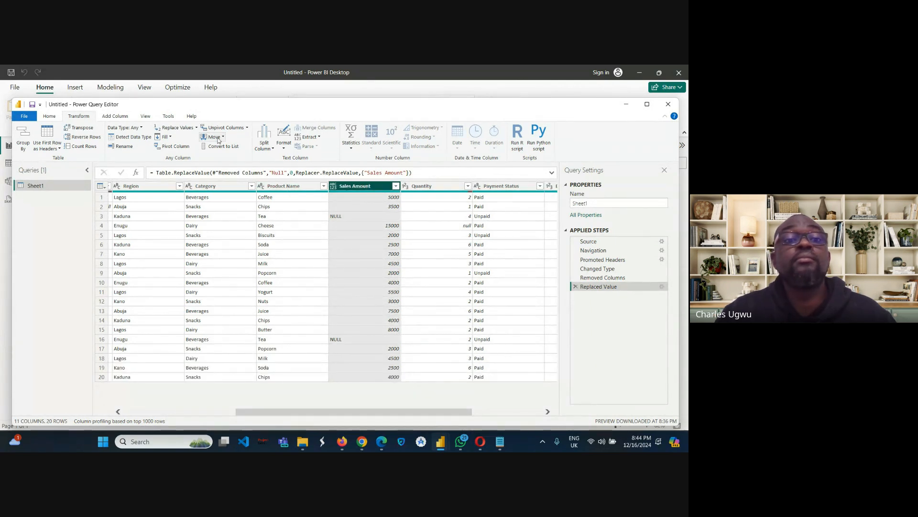
{"action": "left_click", "coordinate": [196, 128]}
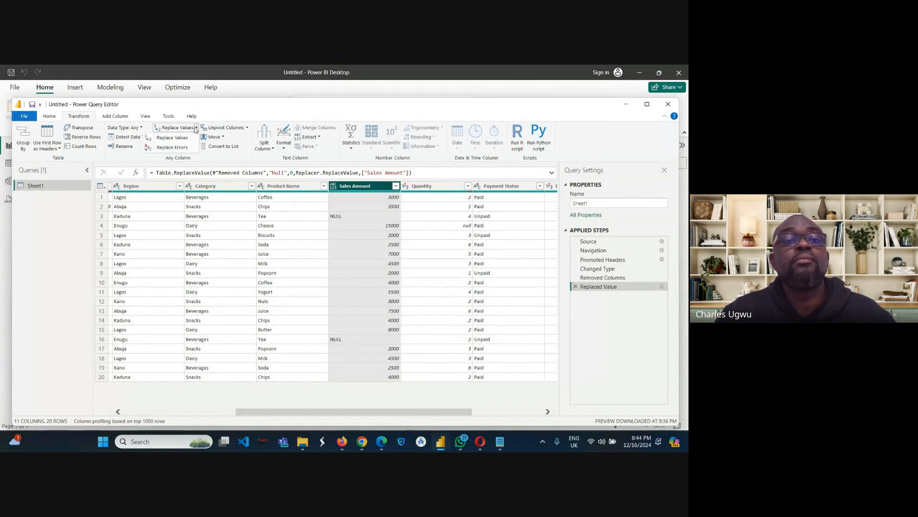
{"action": "left_click", "coordinate": [173, 137]}
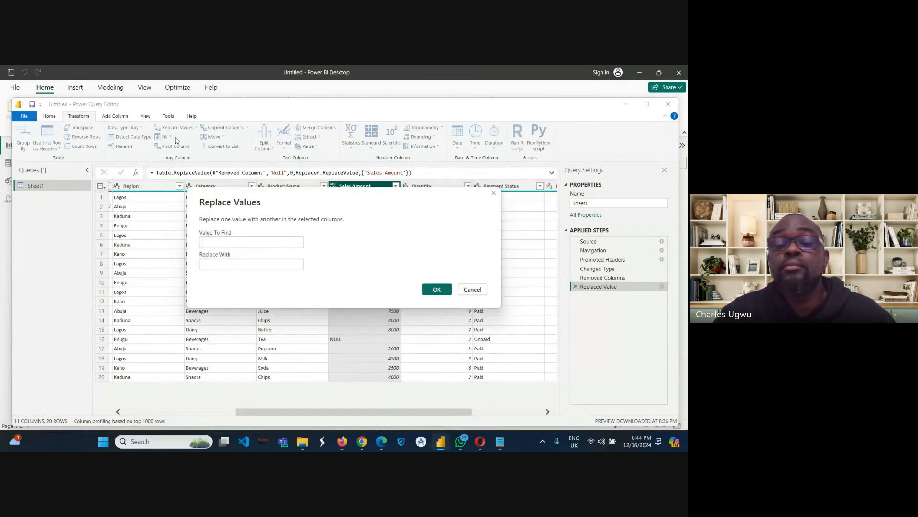
{"action": "left_click", "coordinate": [238, 242]}
{"action": "type", "text": "NULL"}
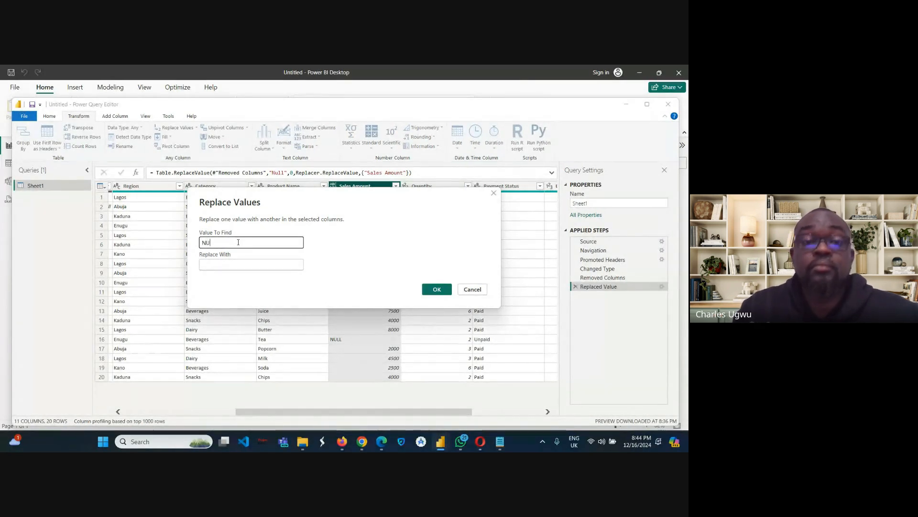
{"action": "left_click", "coordinate": [230, 266]}
{"action": "type", "text": "0"}
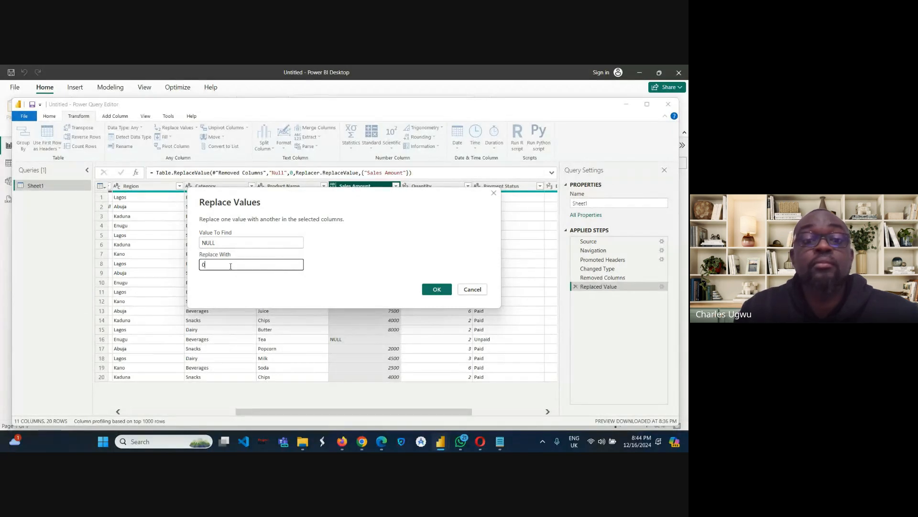
{"action": "left_click", "coordinate": [435, 289]}
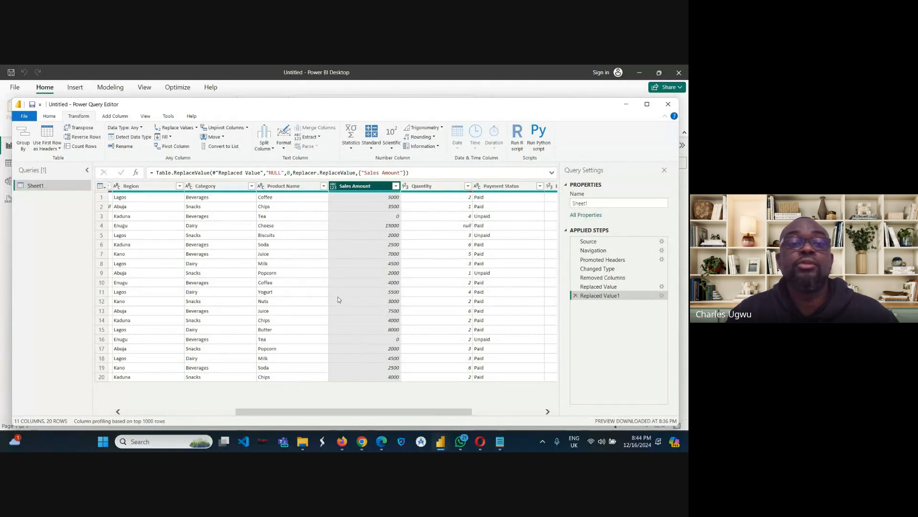
{"action": "left_click", "coordinate": [311, 282]}
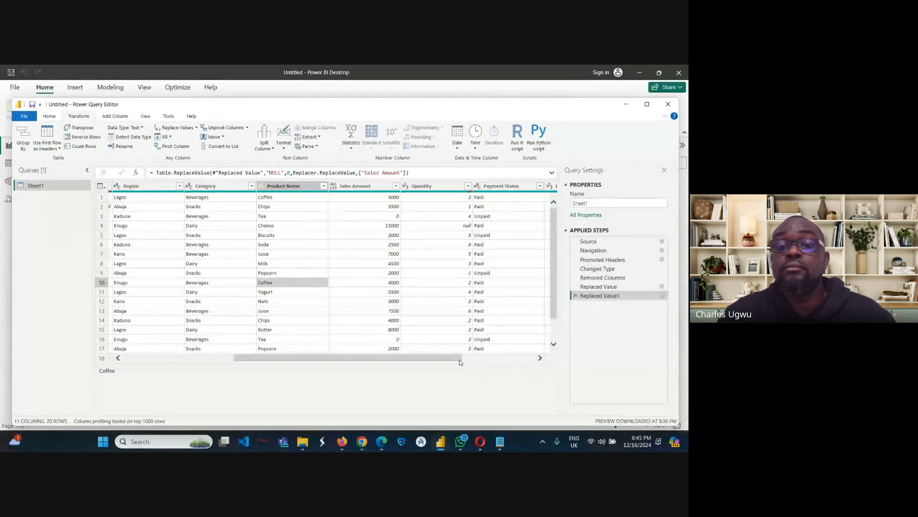
Examine the Sheet1 columns from Order ID to Discount for remaining null values, including the Date column's fourth row
{"action": "left_click_drag", "start_coordinate": [460, 362], "coordinate": [486, 368]}
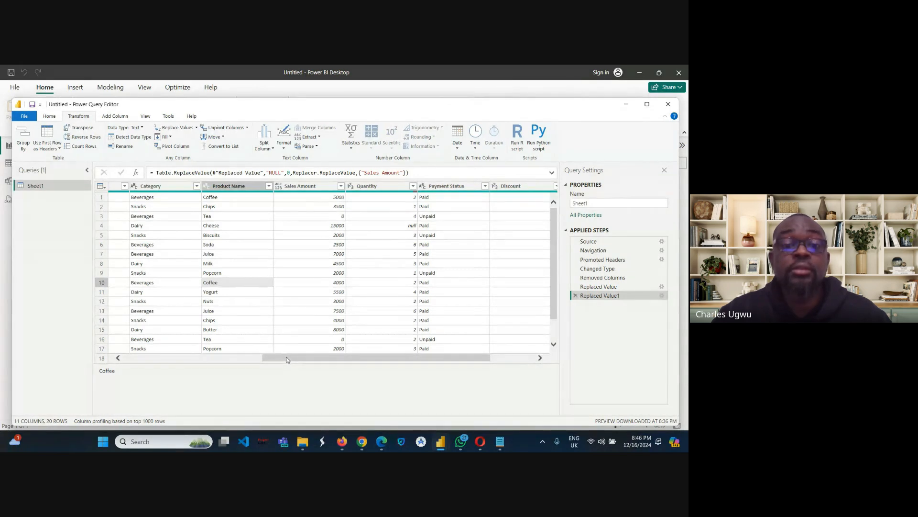
{"action": "left_click_drag", "start_coordinate": [286, 356], "coordinate": [140, 349]}
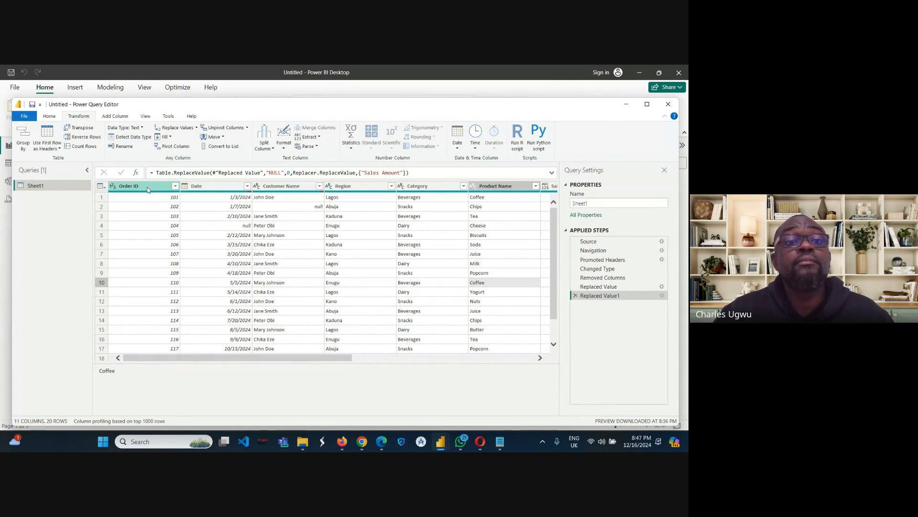
{"action": "left_click", "coordinate": [214, 187]}
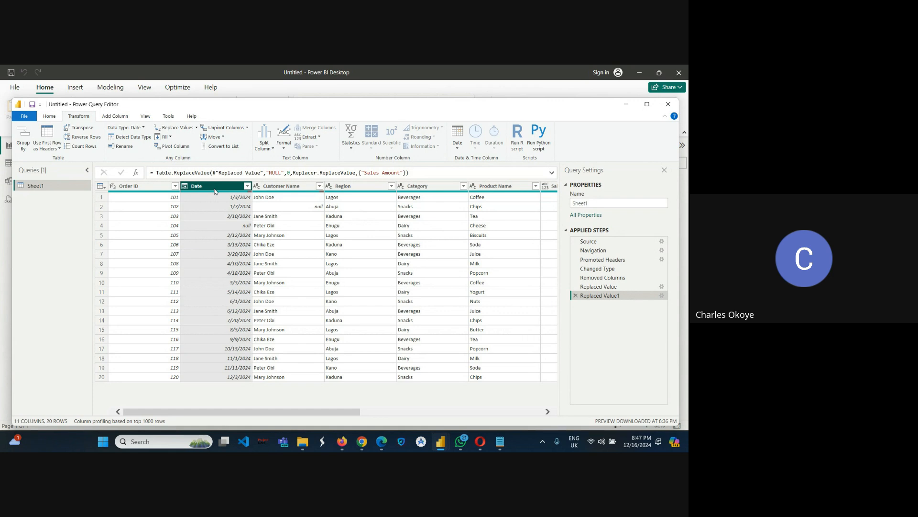
{"action": "left_click", "coordinate": [220, 225]}
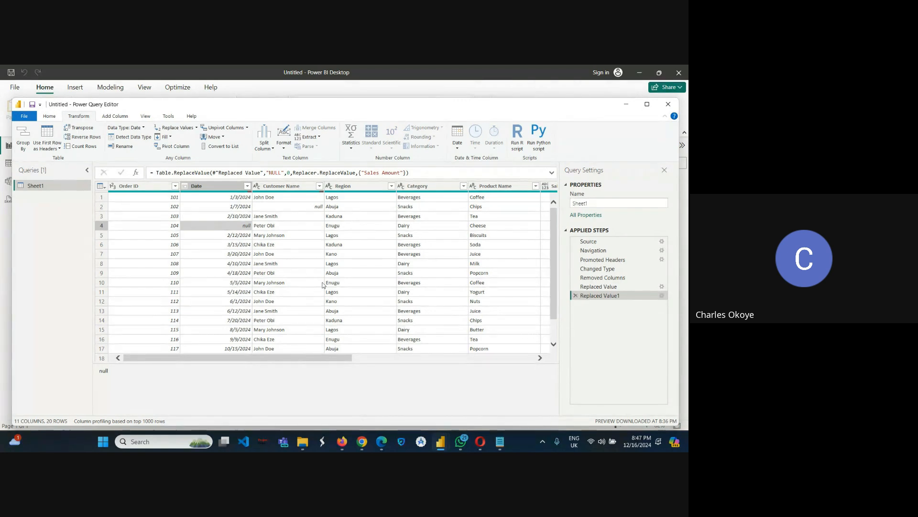
{"action": "left_click_drag", "start_coordinate": [345, 358], "coordinate": [466, 354]}
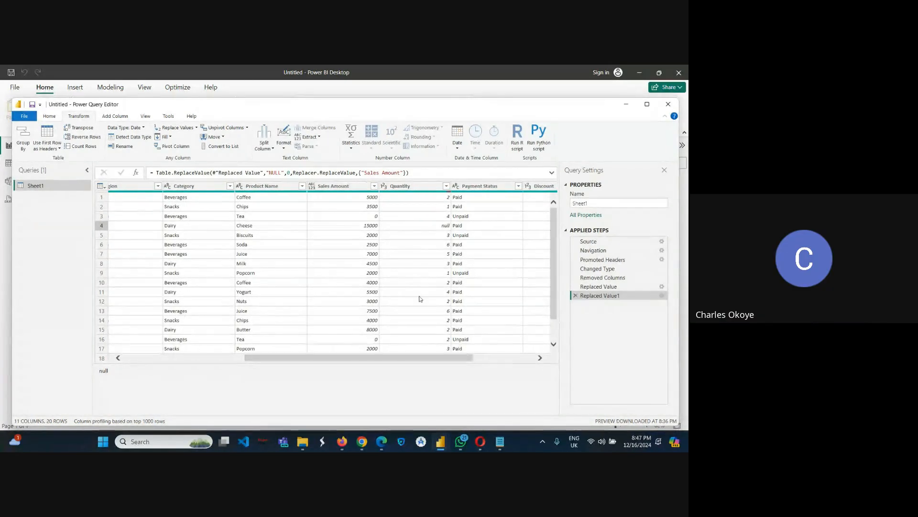
{"action": "left_click", "coordinate": [348, 186]}
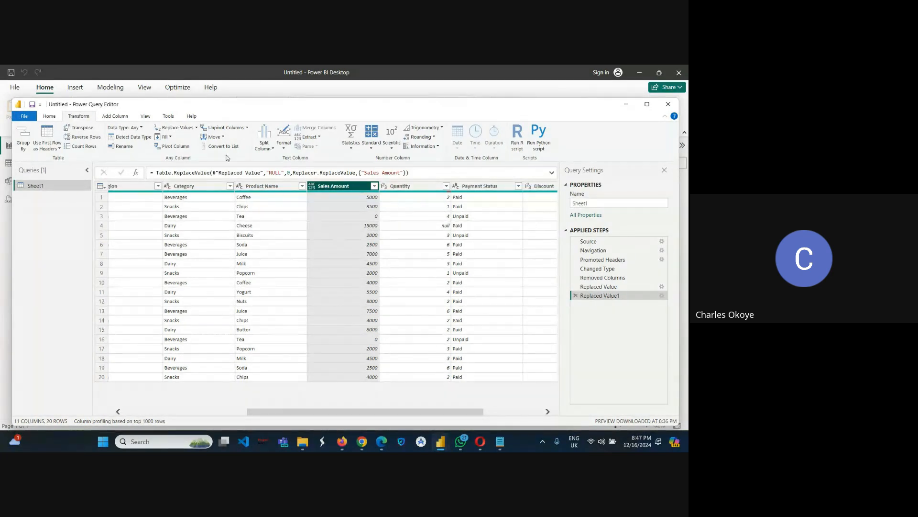
{"action": "left_click", "coordinate": [190, 129]}
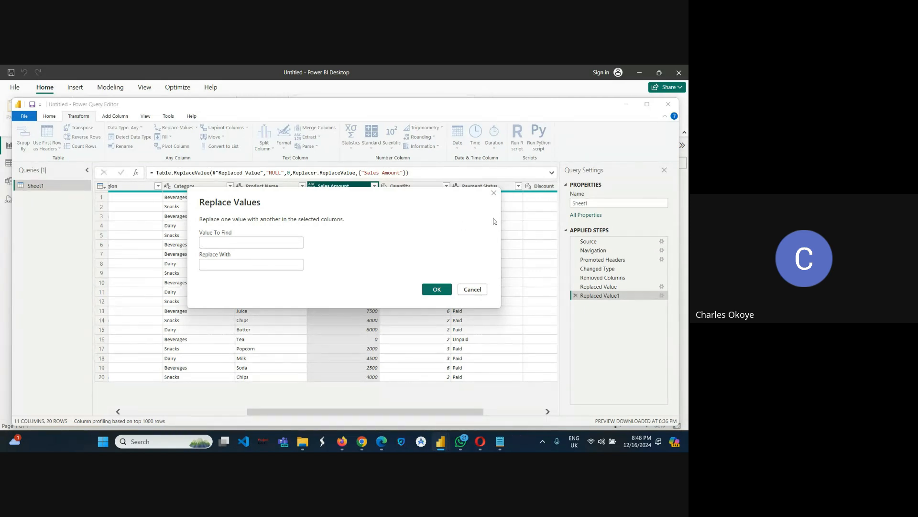
{"action": "left_click", "coordinate": [473, 289]}
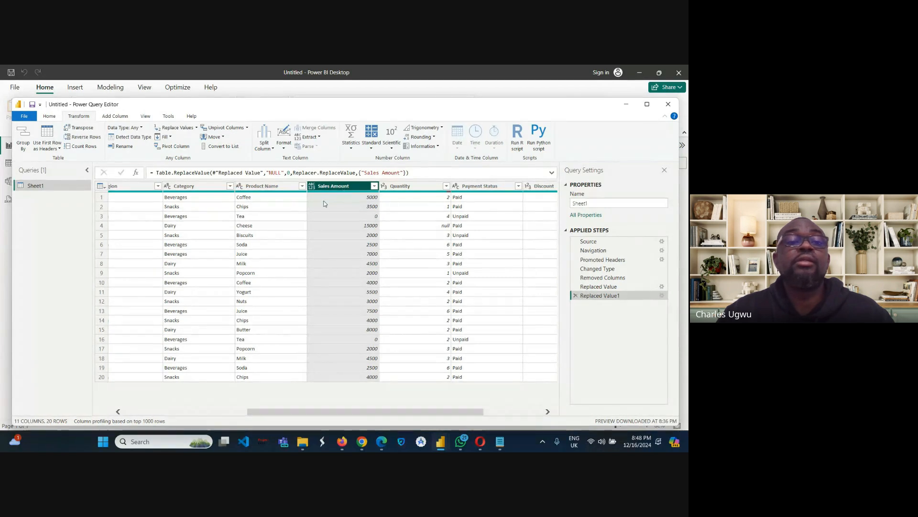
{"action": "left_click", "coordinate": [196, 128]}
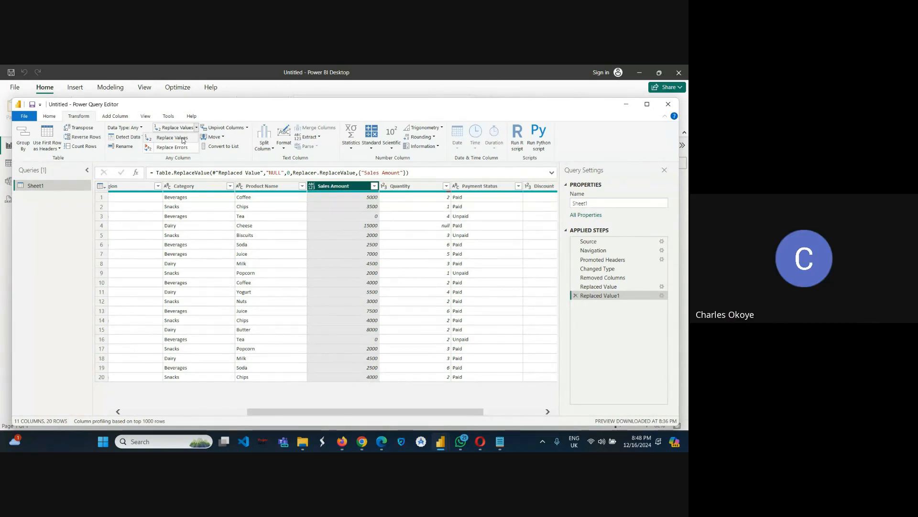
{"action": "left_click", "coordinate": [182, 140]}
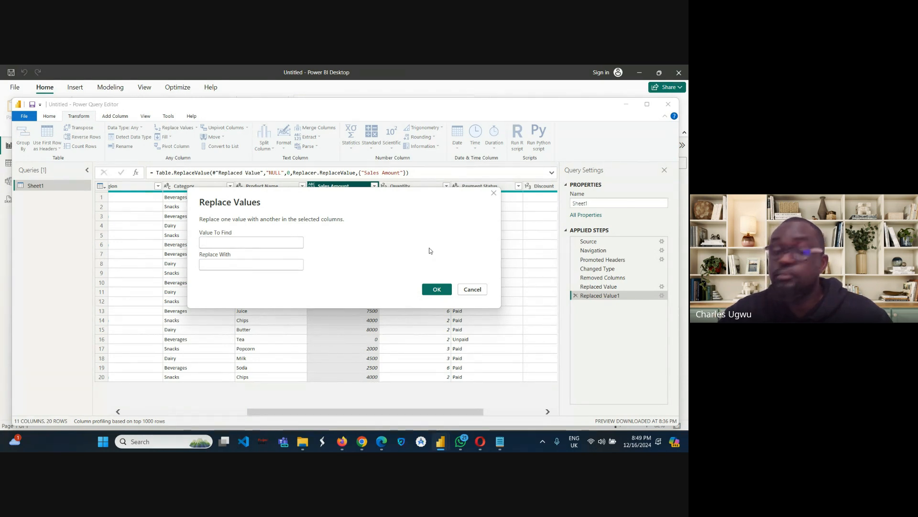
{"action": "left_click", "coordinate": [493, 194]}
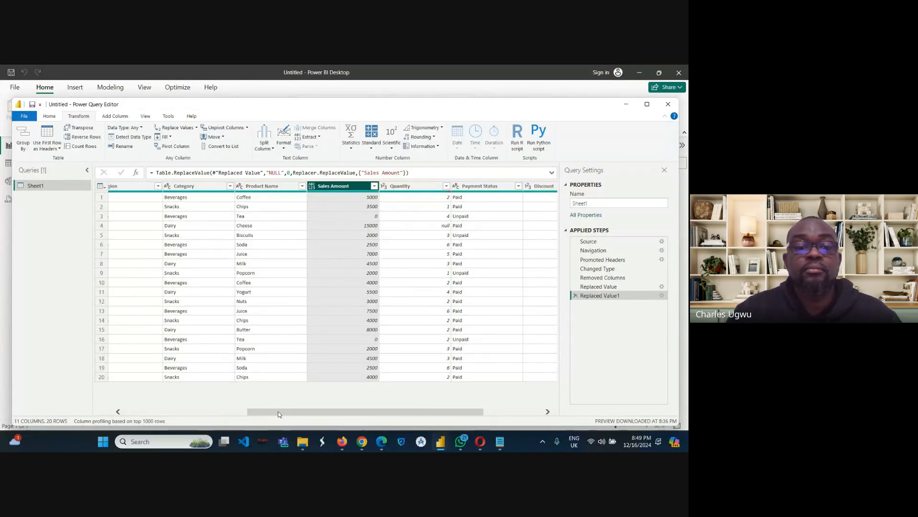
Set the Date column's data type to Date
{"action": "left_click_drag", "start_coordinate": [277, 412], "coordinate": [139, 399]}
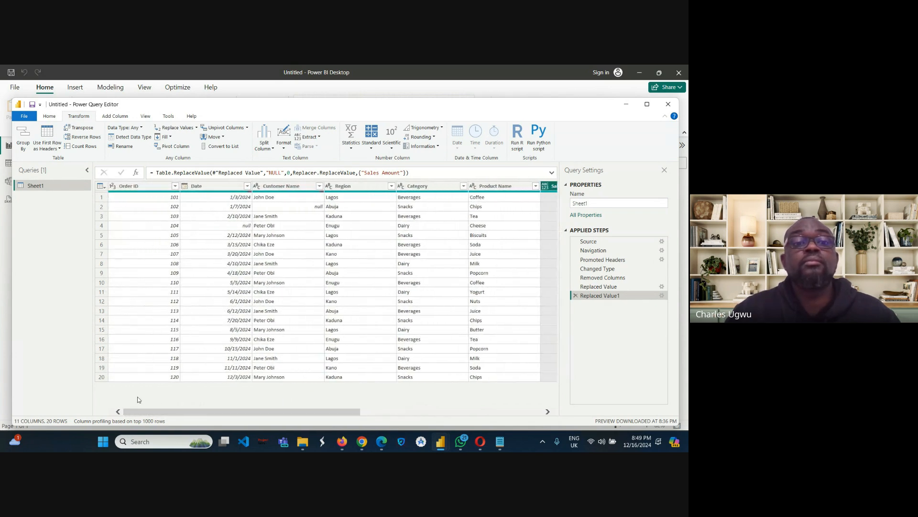
{"action": "left_click", "coordinate": [206, 188]}
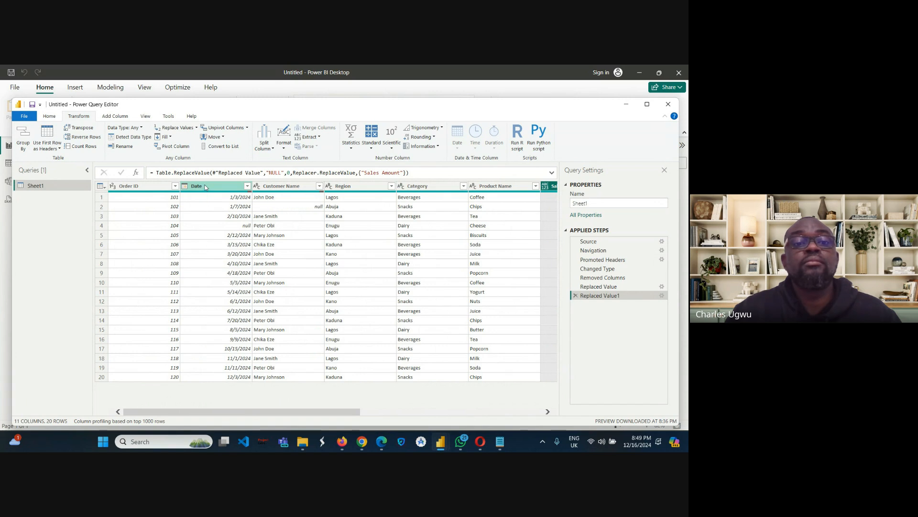
{"action": "left_click", "coordinate": [205, 187]}
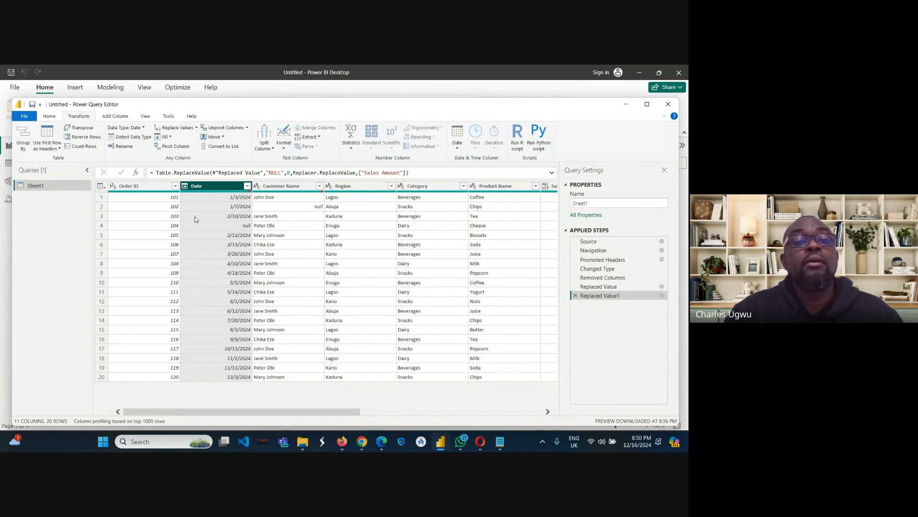
{"action": "left_click", "coordinate": [144, 128]}
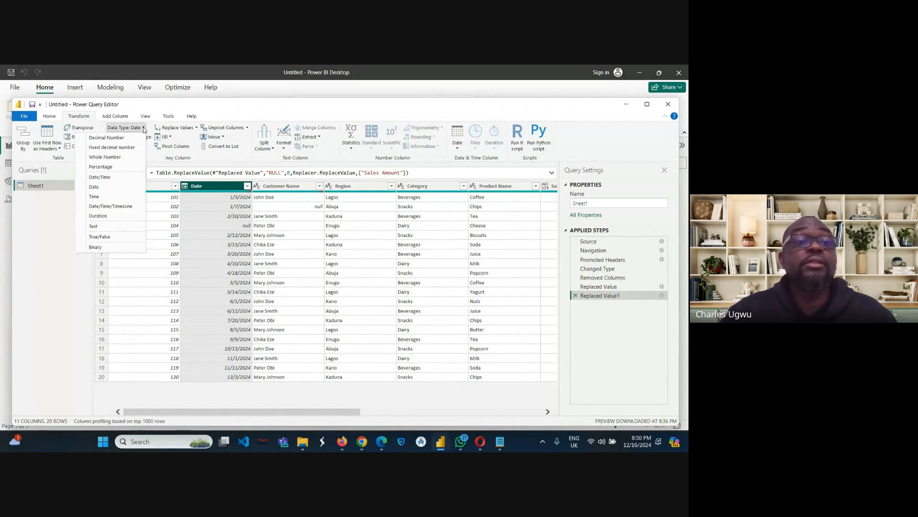
{"action": "left_click", "coordinate": [94, 187]}
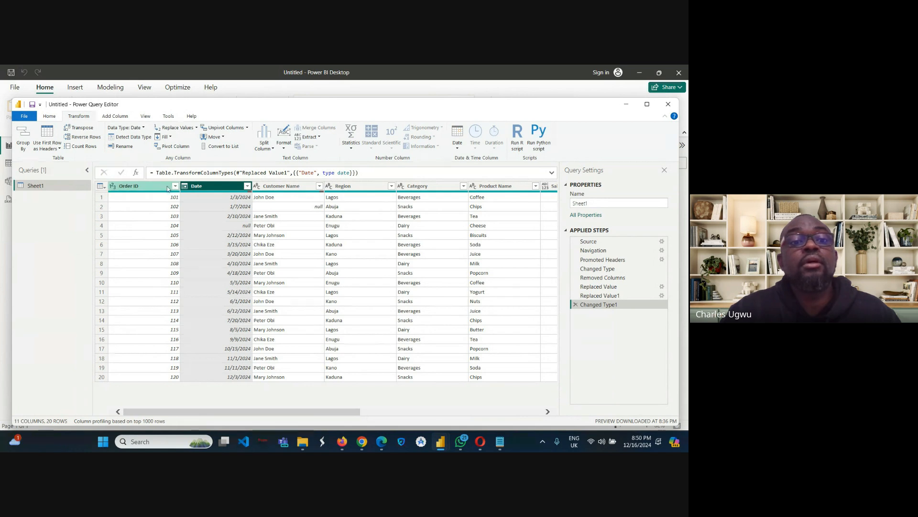
{"action": "left_click", "coordinate": [144, 128]}
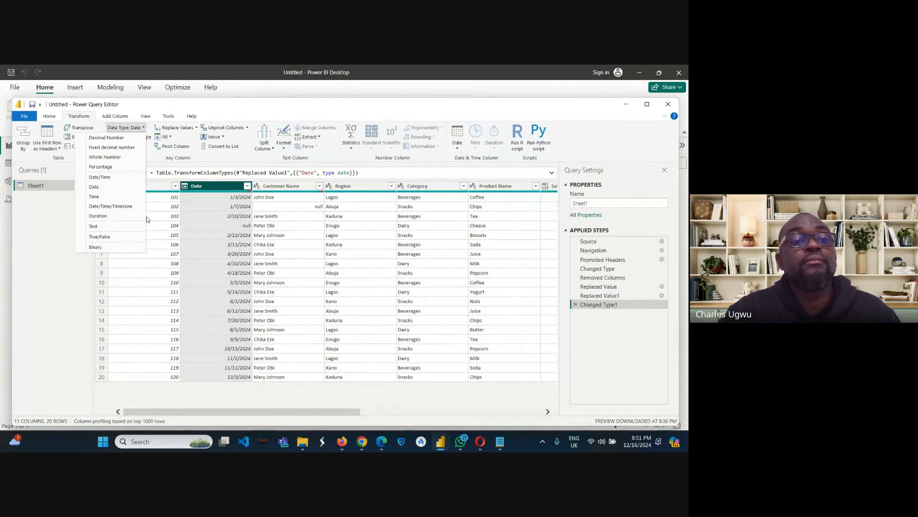
{"action": "left_click", "coordinate": [205, 246]}
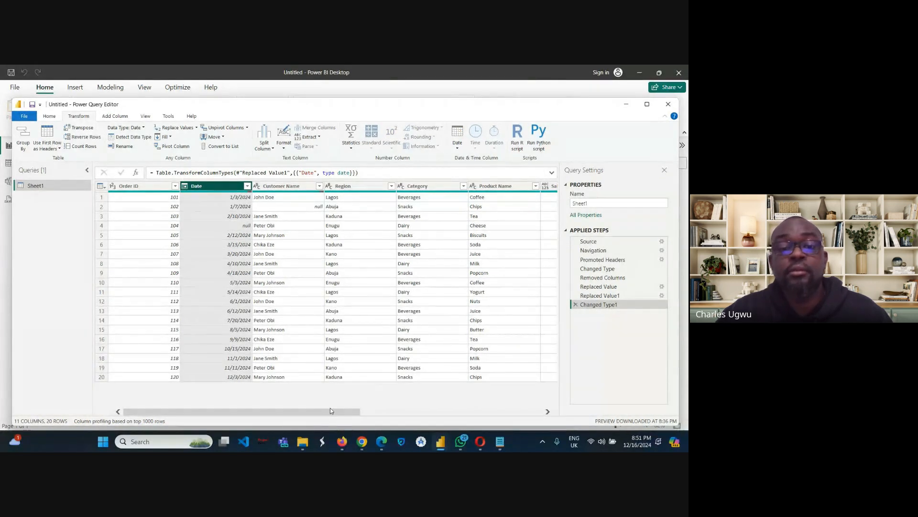
Set the Sales Amount column's data type to Decimal Number
{"action": "left_click_drag", "start_coordinate": [334, 411], "coordinate": [417, 402]}
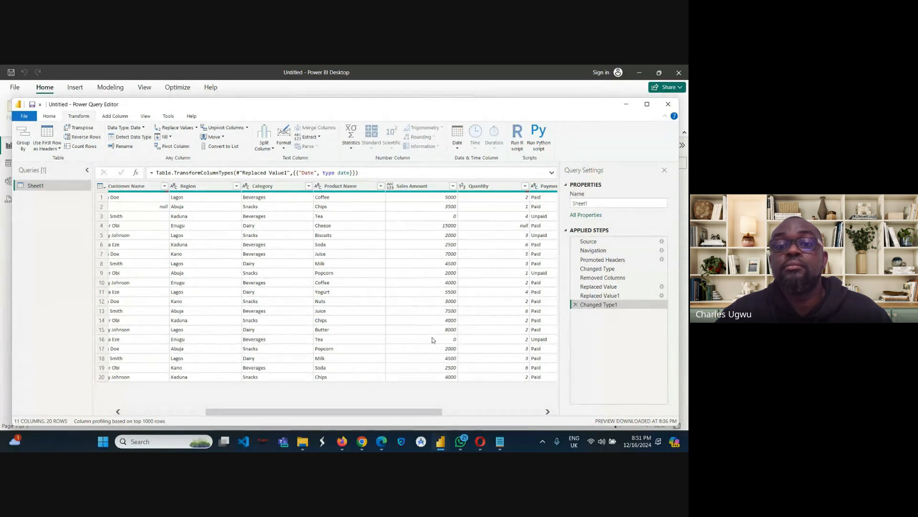
{"action": "left_click", "coordinate": [423, 187]}
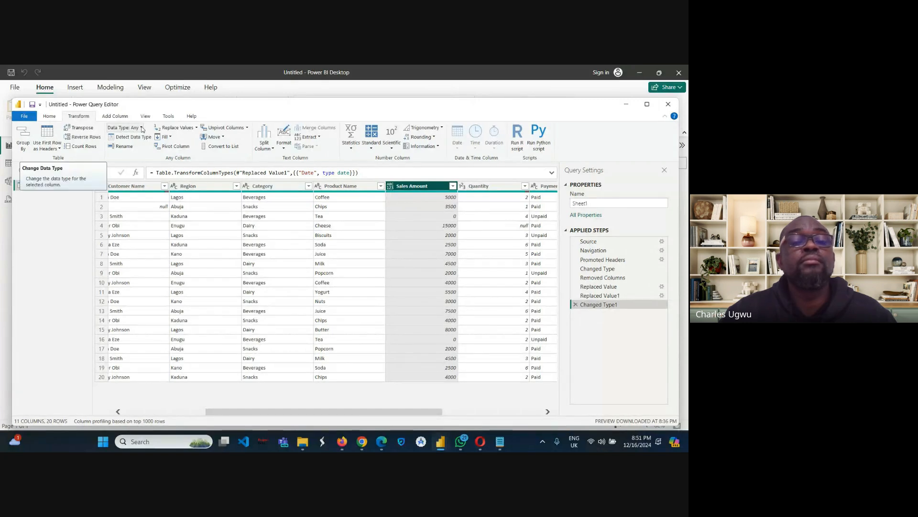
{"action": "left_click", "coordinate": [142, 128]}
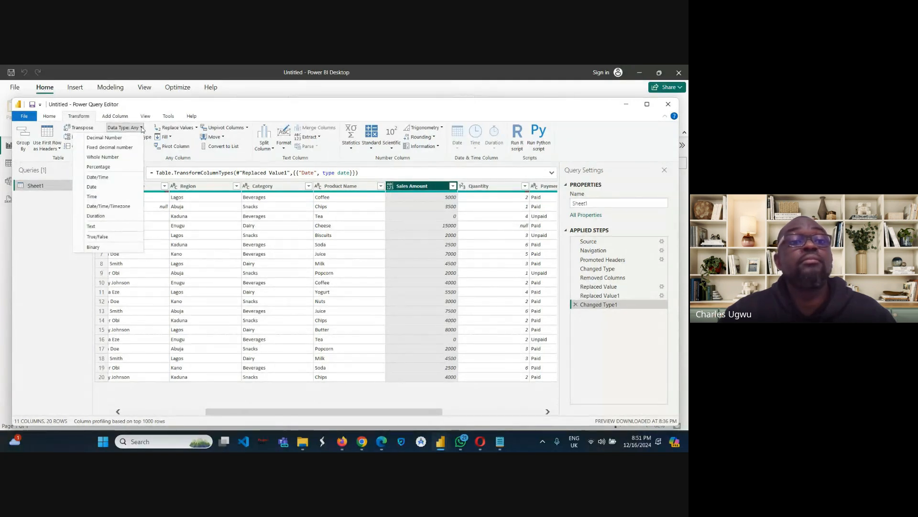
{"action": "left_click", "coordinate": [120, 138]}
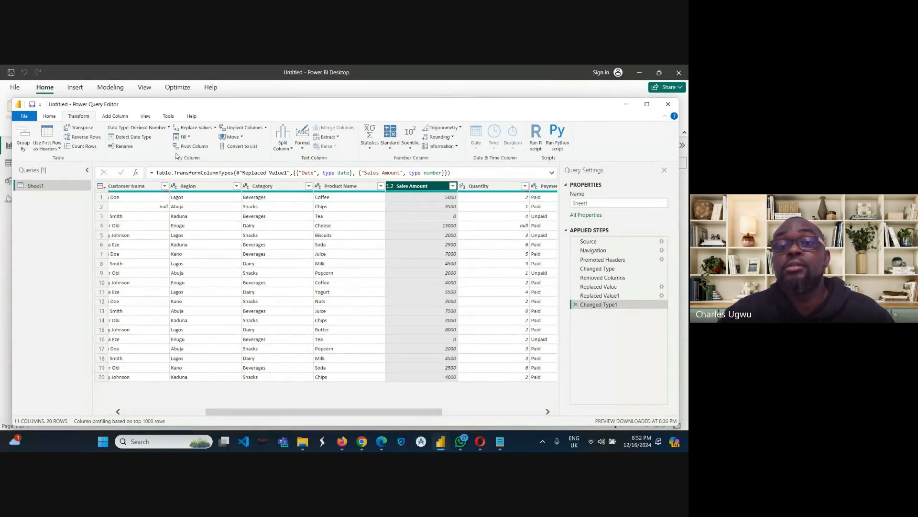
{"action": "left_click", "coordinate": [404, 301]}
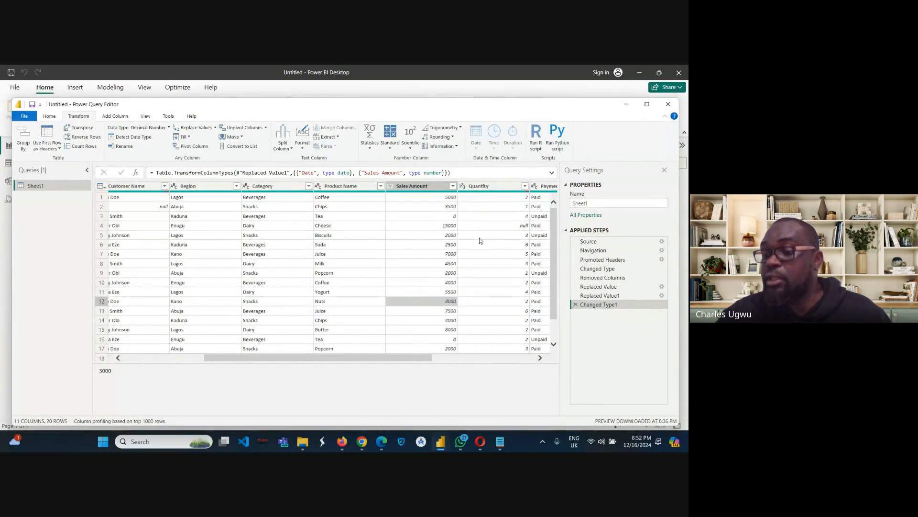
Set the Quantity column's data type to Whole Number
{"action": "left_click", "coordinate": [480, 186]}
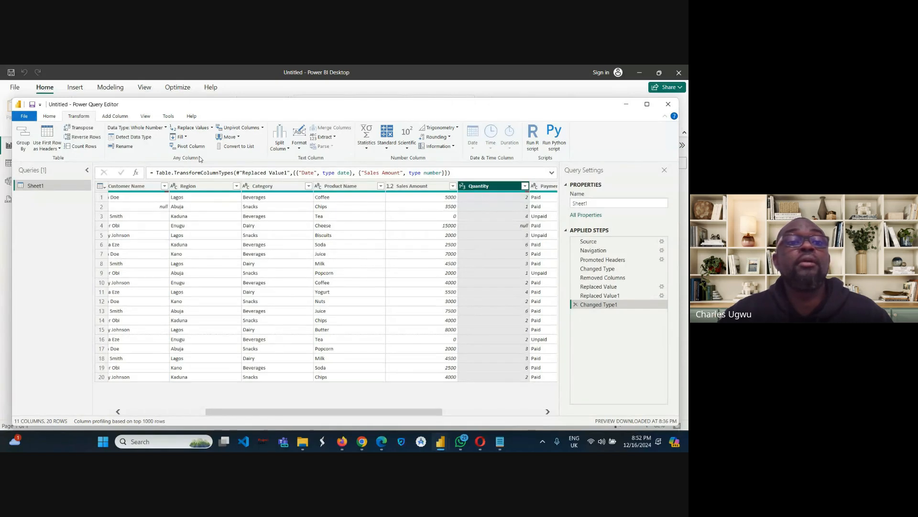
{"action": "left_click", "coordinate": [166, 128]}
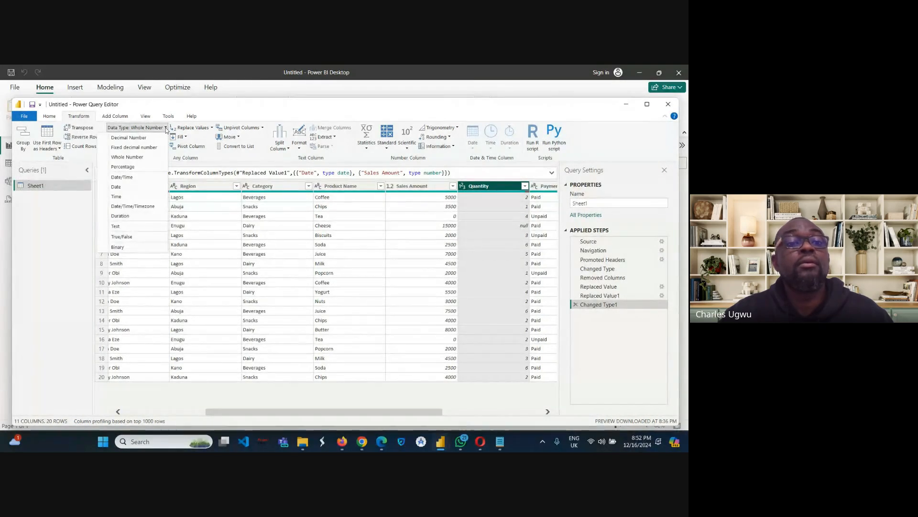
{"action": "left_click", "coordinate": [142, 159]}
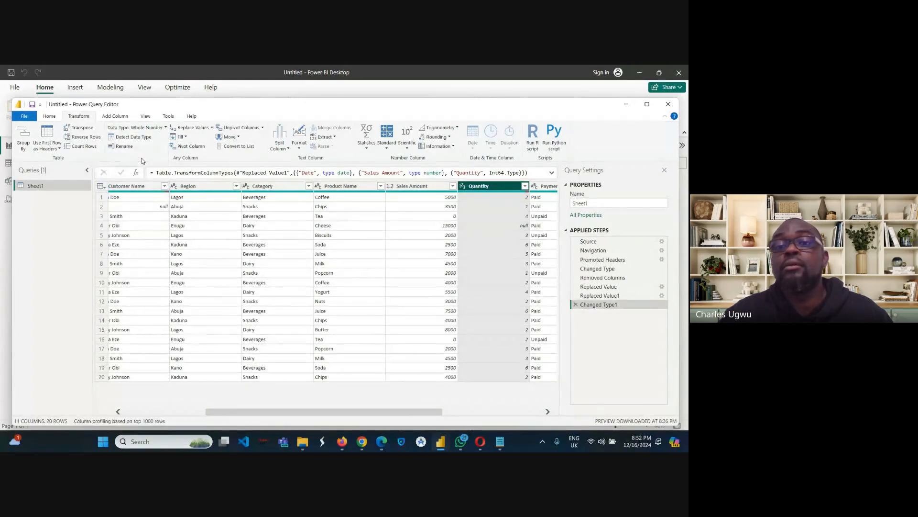
{"action": "left_click", "coordinate": [457, 237]}
{"action": "left_click", "coordinate": [497, 240]}
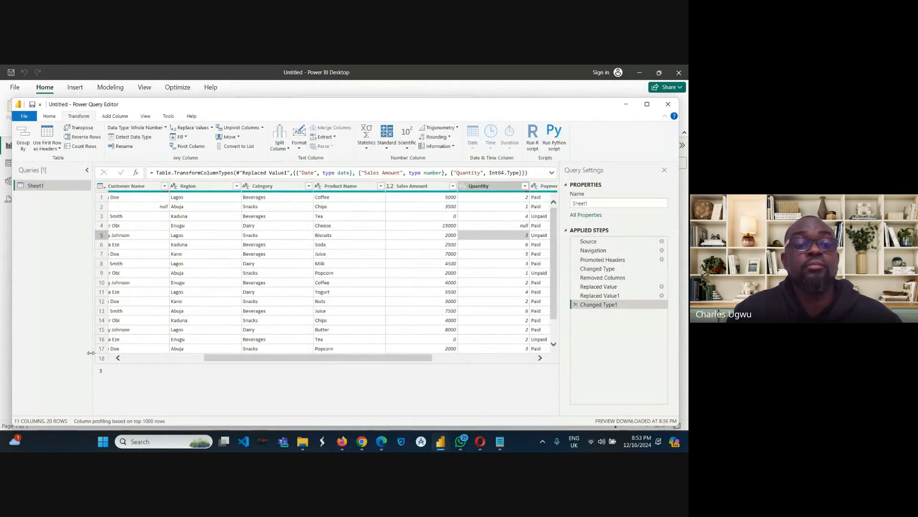
View the column operations available for the Customer Name column without applying any of them
{"action": "left_click_drag", "start_coordinate": [232, 358], "coordinate": [146, 362]}
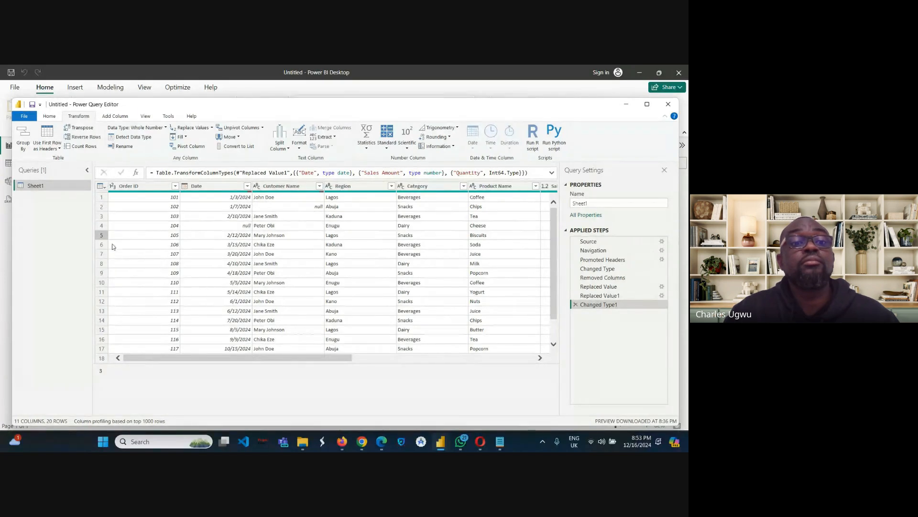
{"action": "mouse_move", "coordinate": [125, 187]}
{"action": "left_mouse_down"}
{"action": "mouse_move", "coordinate": [268, 200]}
{"action": "mouse_move", "coordinate": [143, 194]}
{"action": "left_mouse_up"}
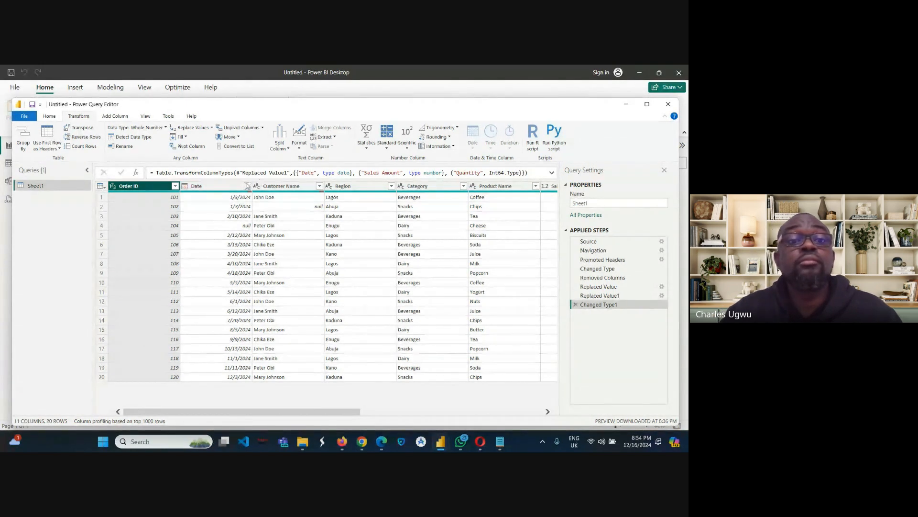
{"action": "left_click", "coordinate": [284, 187]}
{"action": "right_click", "coordinate": [284, 187]}
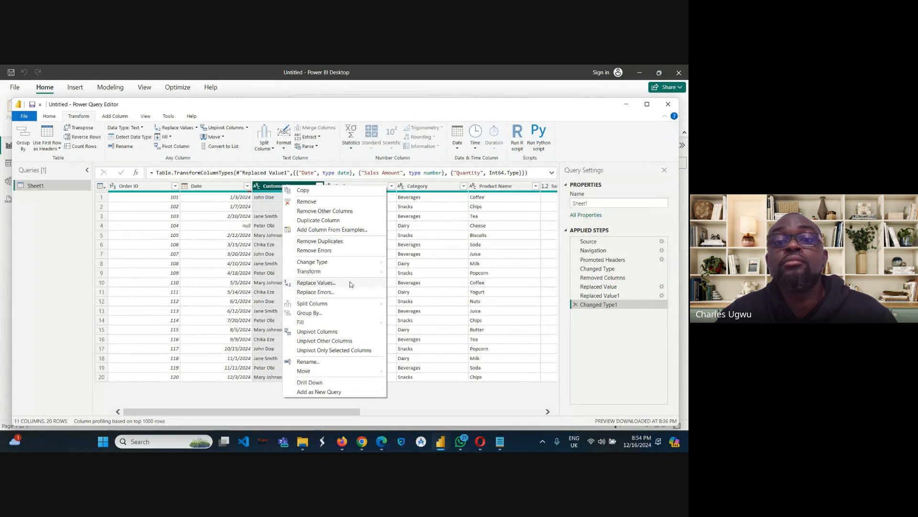
{"action": "left_click", "coordinate": [214, 202]}
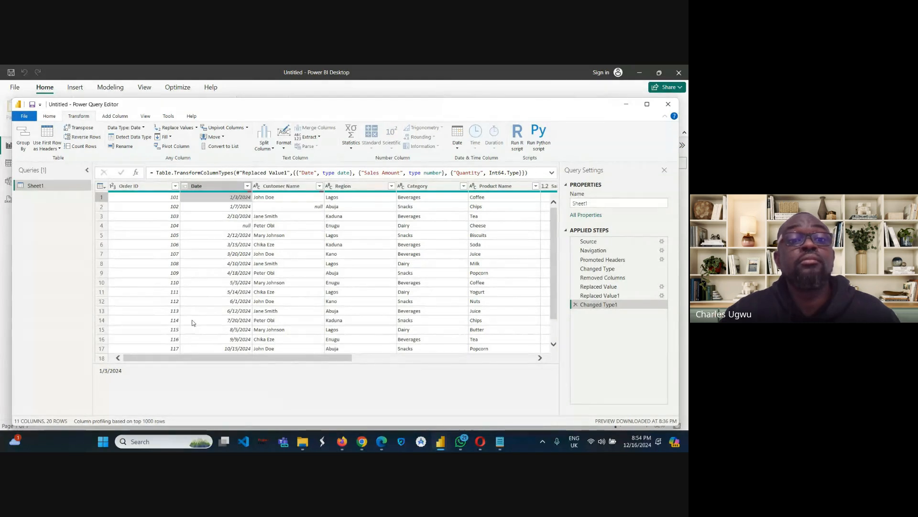
{"action": "left_click", "coordinate": [134, 186]}
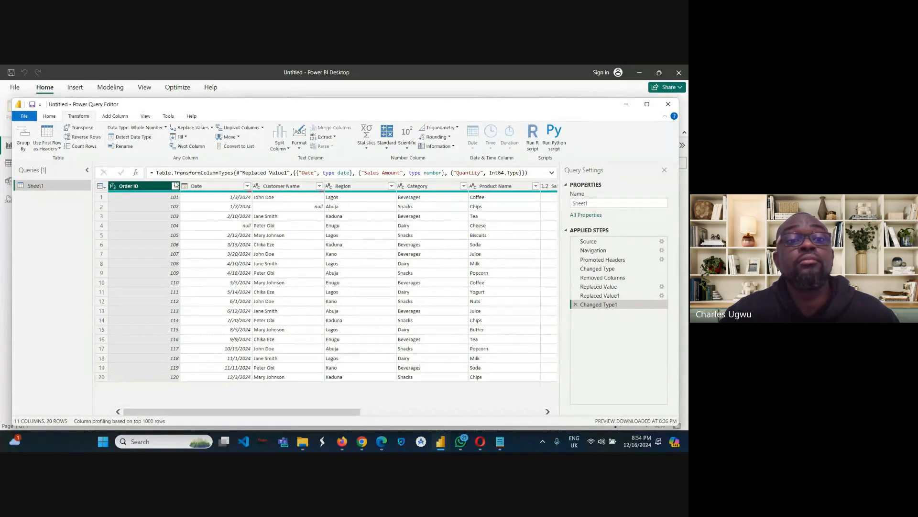
{"action": "left_click", "coordinate": [221, 187], "text": "ctrl"}
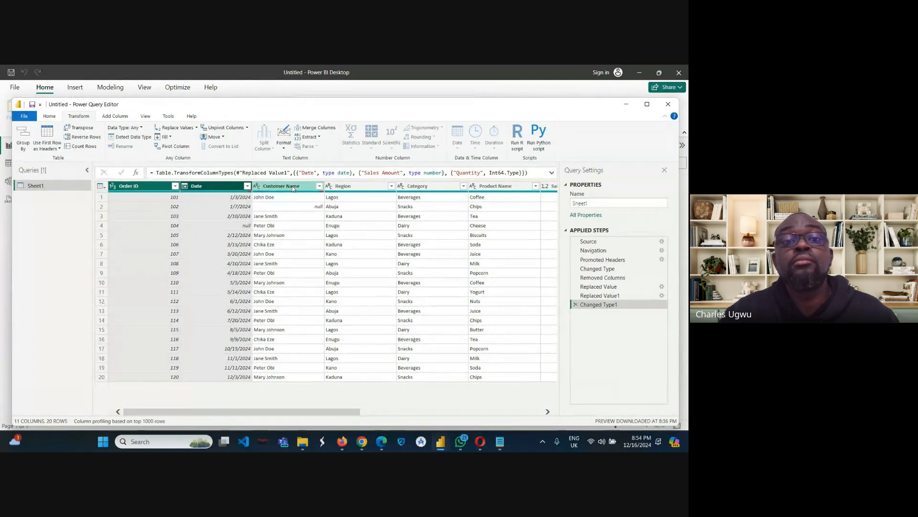
{"action": "left_click", "coordinate": [258, 186], "text": "ctrl"}
{"action": "left_click", "coordinate": [357, 188], "text": "ctrl"}
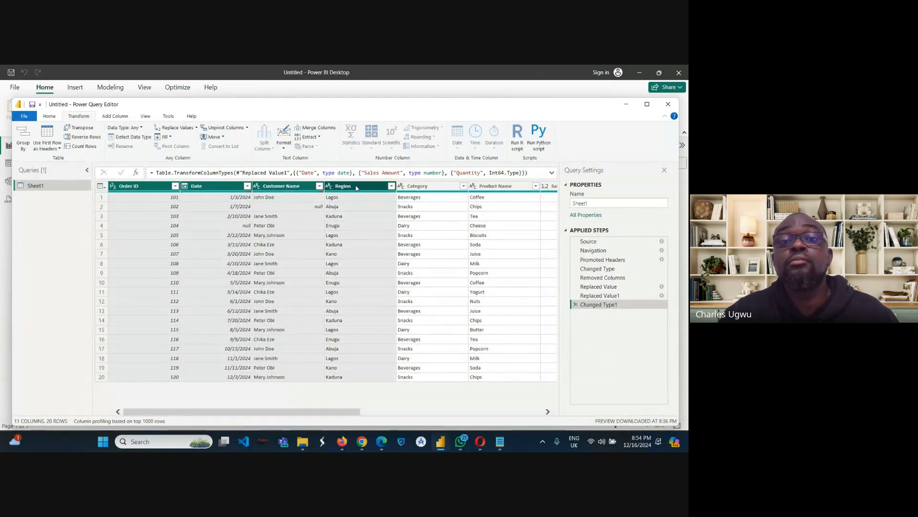
{"action": "left_click", "coordinate": [411, 186], "text": "ctrl"}
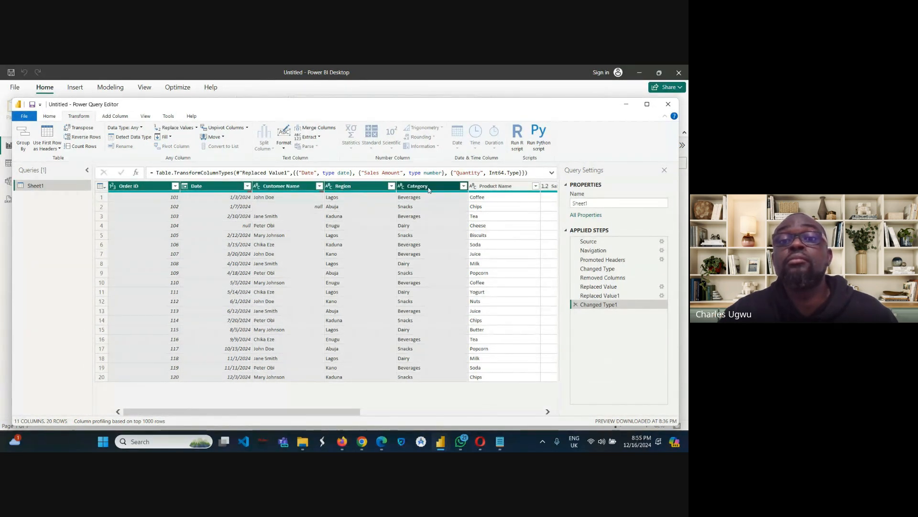
{"action": "left_click", "coordinate": [492, 190], "text": "ctrl"}
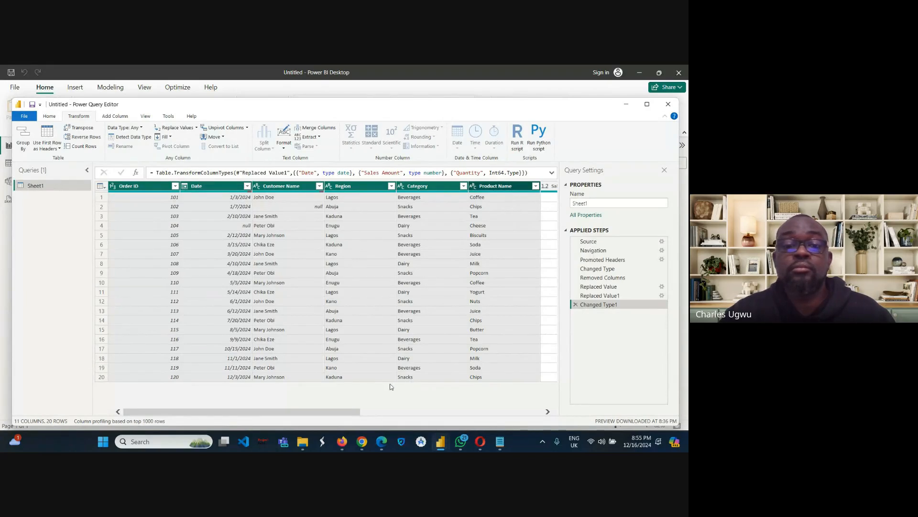
{"action": "left_click_drag", "start_coordinate": [351, 412], "coordinate": [447, 410]}
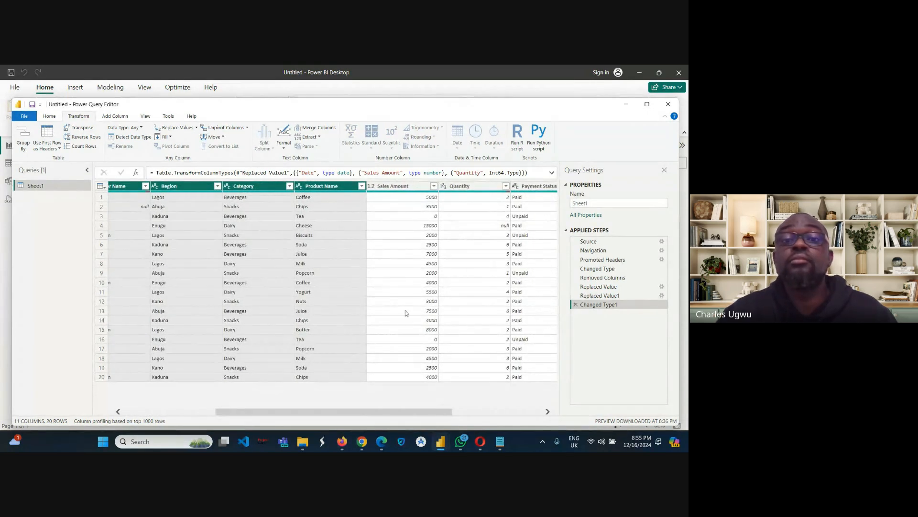
{"action": "left_click", "coordinate": [400, 187]}
{"action": "left_click", "coordinate": [443, 186], "text": "ctrl"}
{"action": "left_click", "coordinate": [535, 188], "text": "ctrl"}
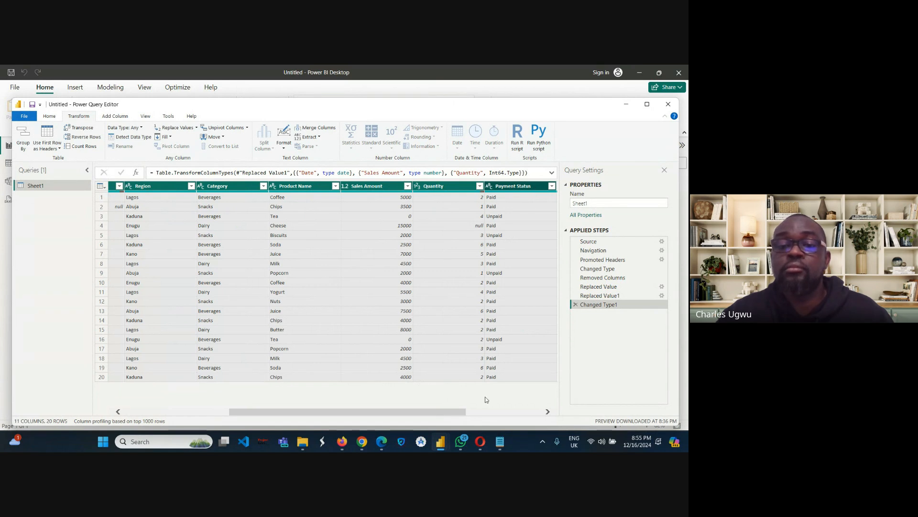
{"action": "left_click_drag", "start_coordinate": [463, 413], "coordinate": [545, 413]}
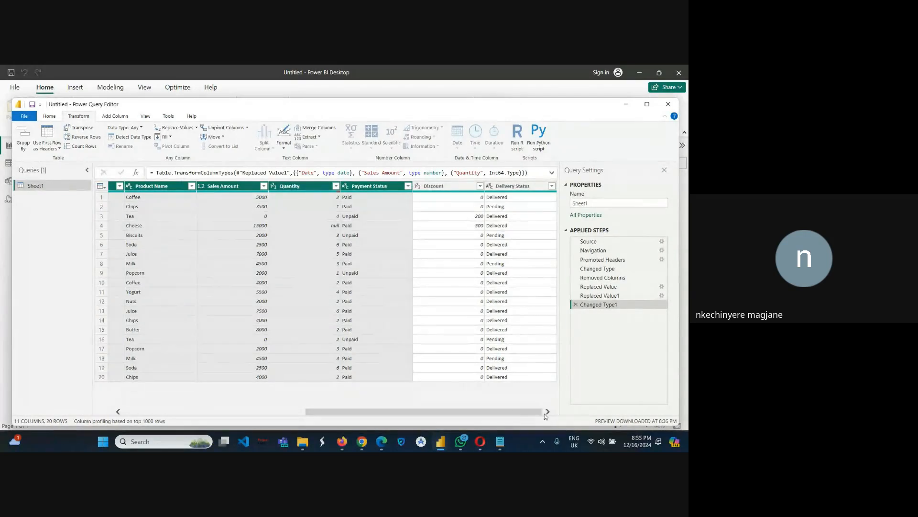
{"action": "left_click", "coordinate": [450, 187], "text": "shift"}
{"action": "left_click", "coordinate": [509, 188], "text": "shift"}
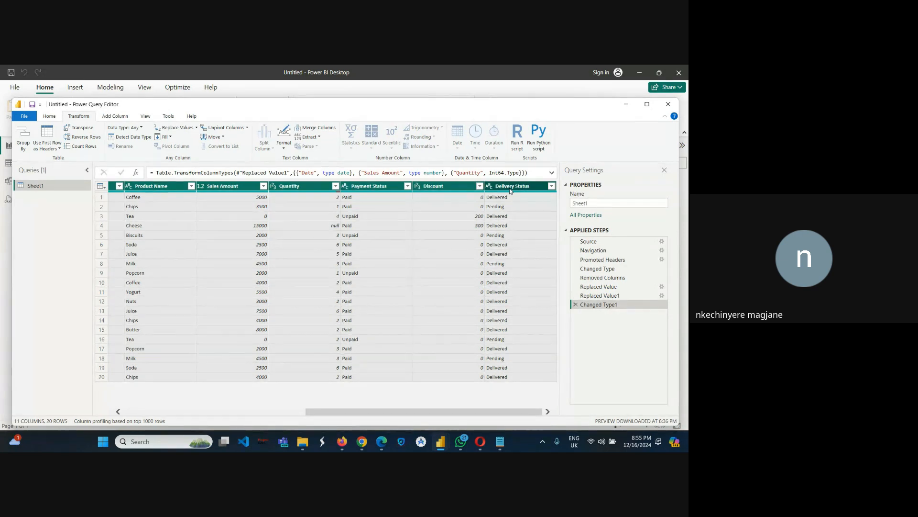
{"action": "right_click", "coordinate": [457, 189]}
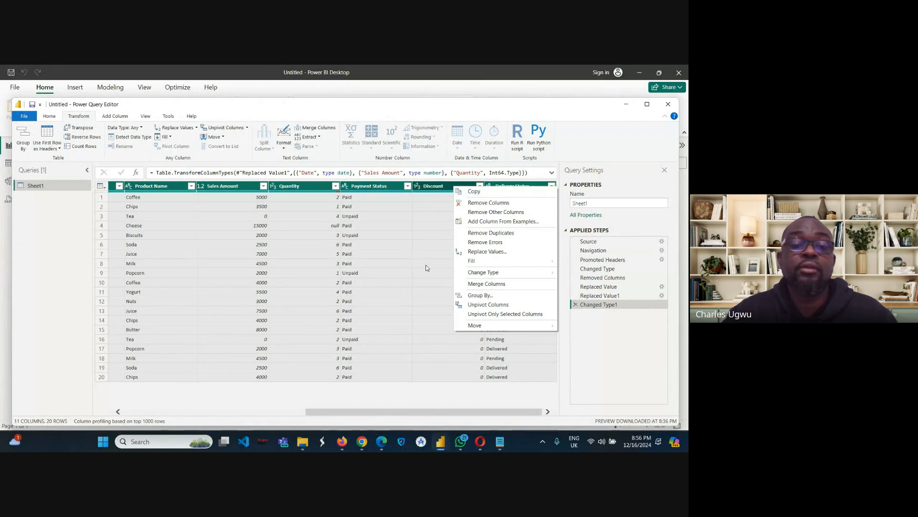
{"action": "left_click", "coordinate": [239, 389]}
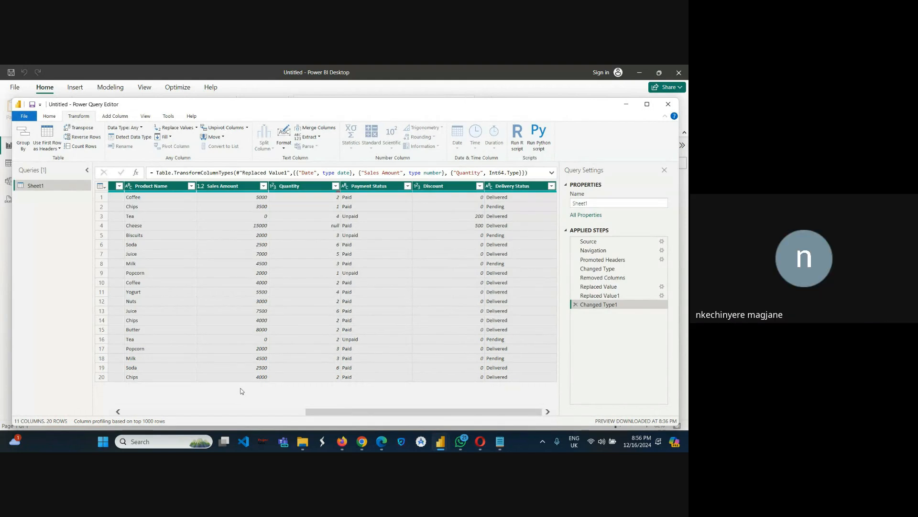
{"action": "left_click", "coordinate": [239, 341]}
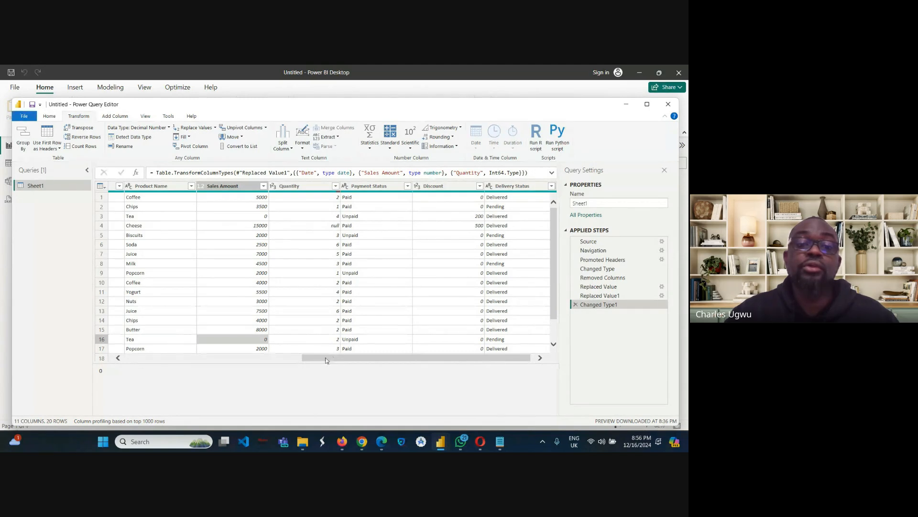
Remove duplicate rows from Sheet1 based on all columns from Order ID to Delivery Status
{"action": "left_click_drag", "start_coordinate": [324, 360], "coordinate": [127, 352]}
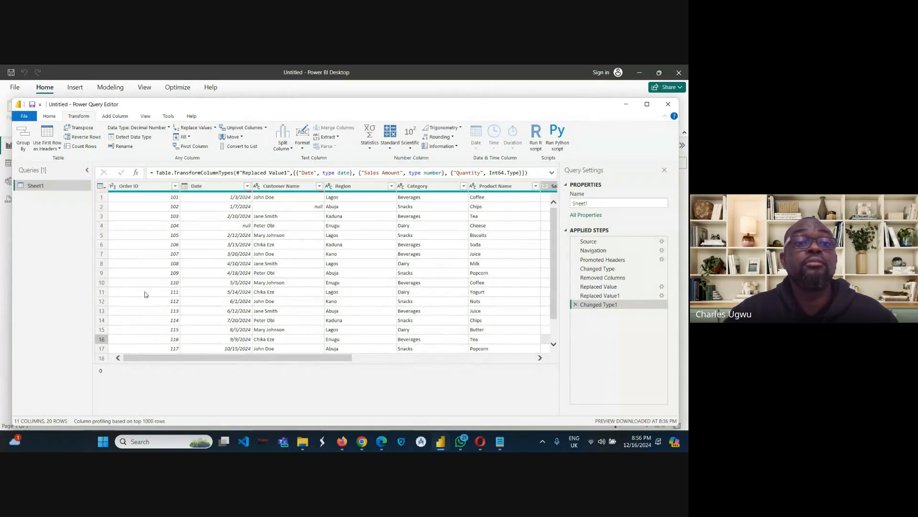
{"action": "left_click", "coordinate": [138, 187]}
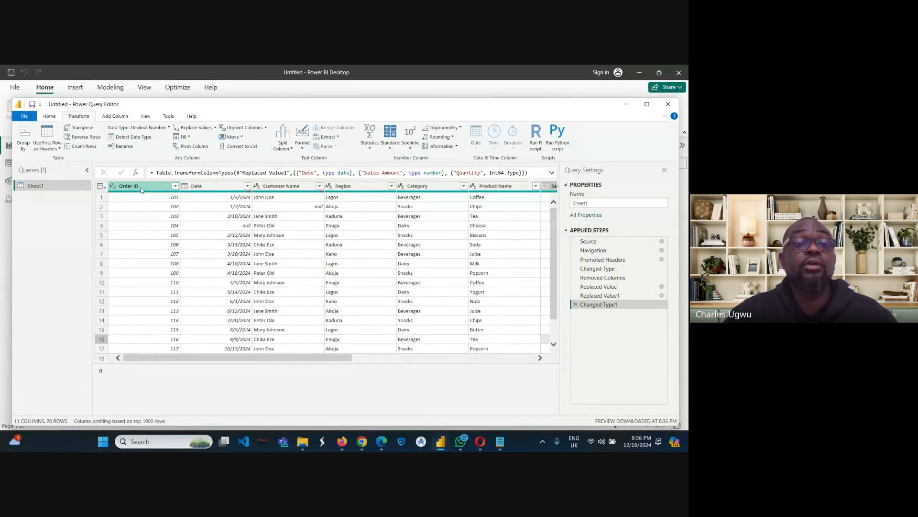
{"action": "left_click", "coordinate": [141, 190]}
{"action": "left_click", "coordinate": [204, 188], "text": "ctrl"}
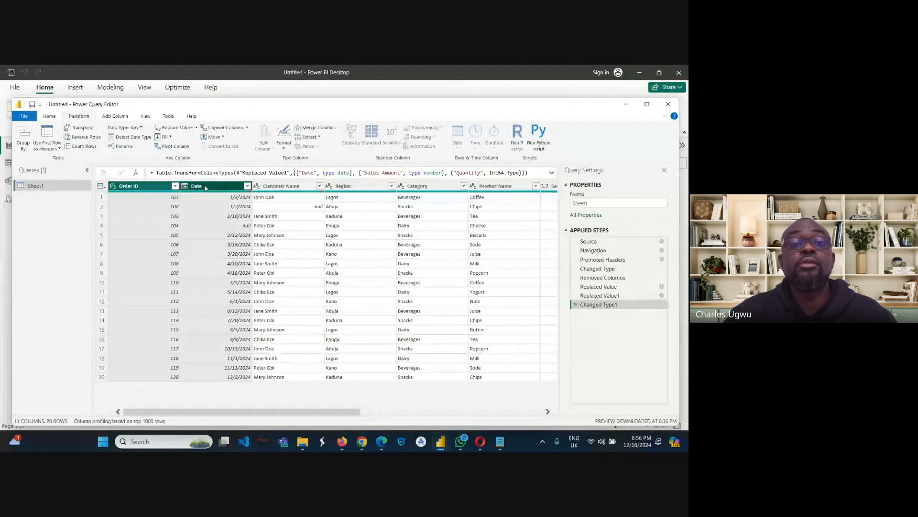
{"action": "left_click", "coordinate": [277, 189], "text": "ctrl"}
{"action": "left_click", "coordinate": [356, 188], "text": "ctrl"}
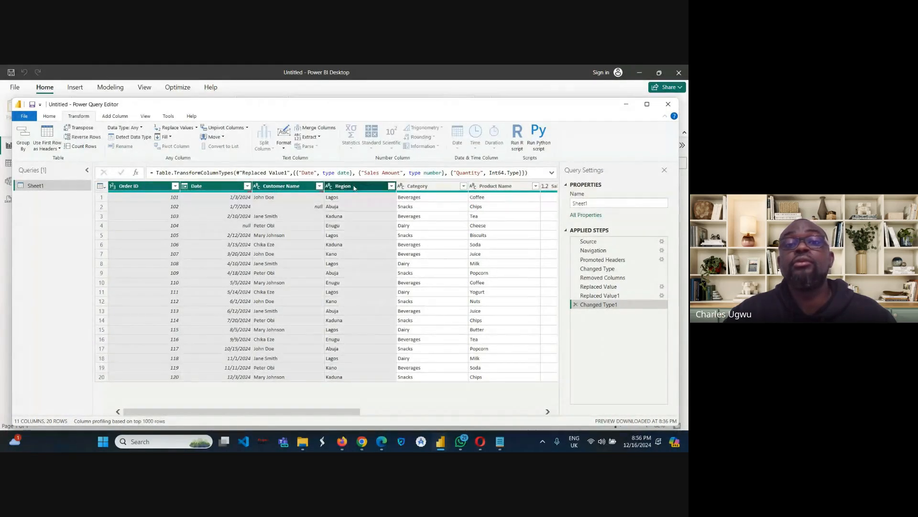
{"action": "left_click", "coordinate": [414, 188], "text": "ctrl"}
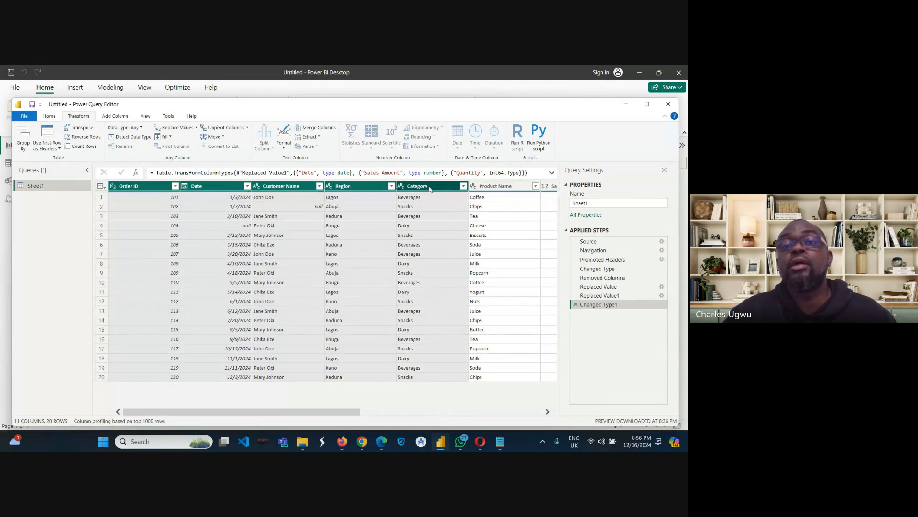
{"action": "left_click", "coordinate": [488, 189], "text": "ctrl"}
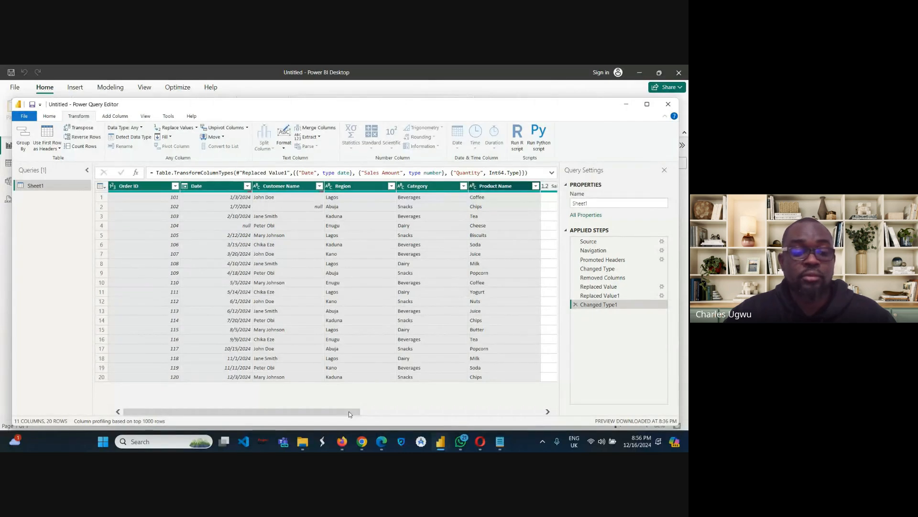
{"action": "left_click_drag", "start_coordinate": [348, 411], "coordinate": [476, 416]}
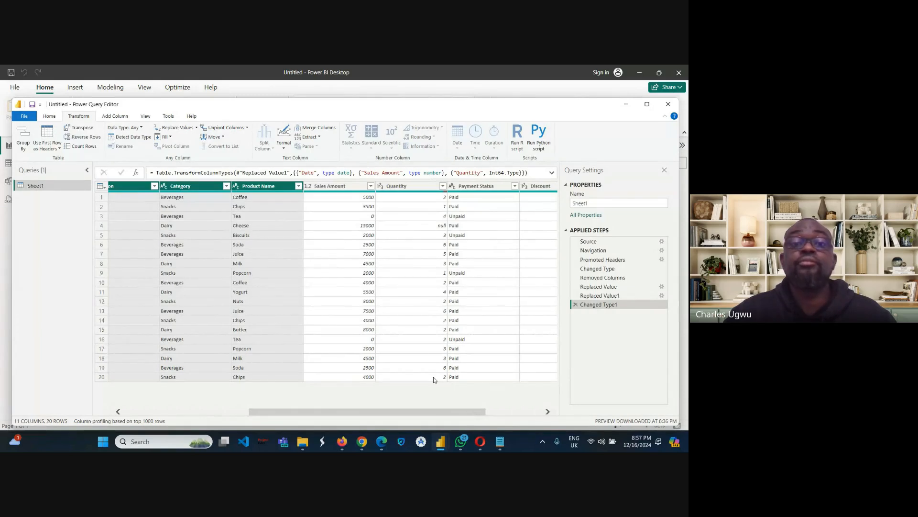
{"action": "left_click", "coordinate": [333, 188], "text": "ctrl"}
{"action": "left_click", "coordinate": [410, 189], "text": "ctrl"}
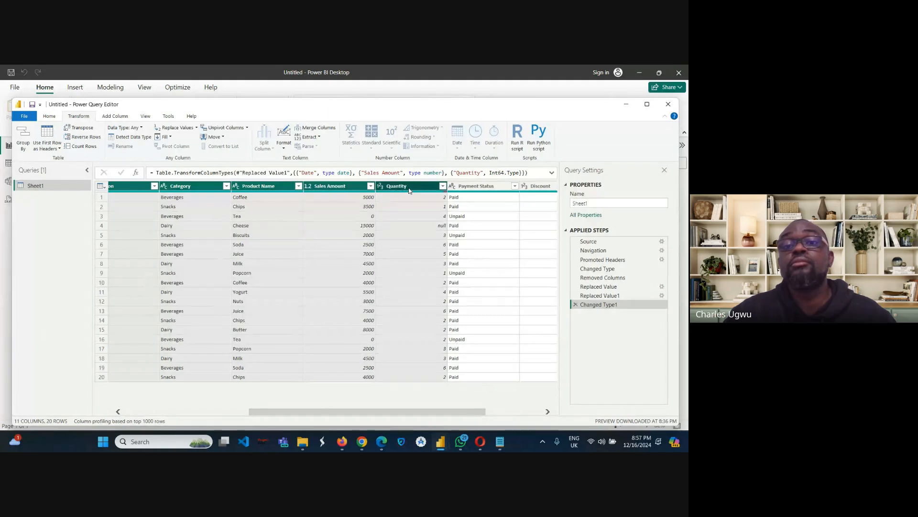
{"action": "left_click", "coordinate": [470, 187], "text": "ctrl"}
{"action": "left_click", "coordinate": [537, 188], "text": "ctrl"}
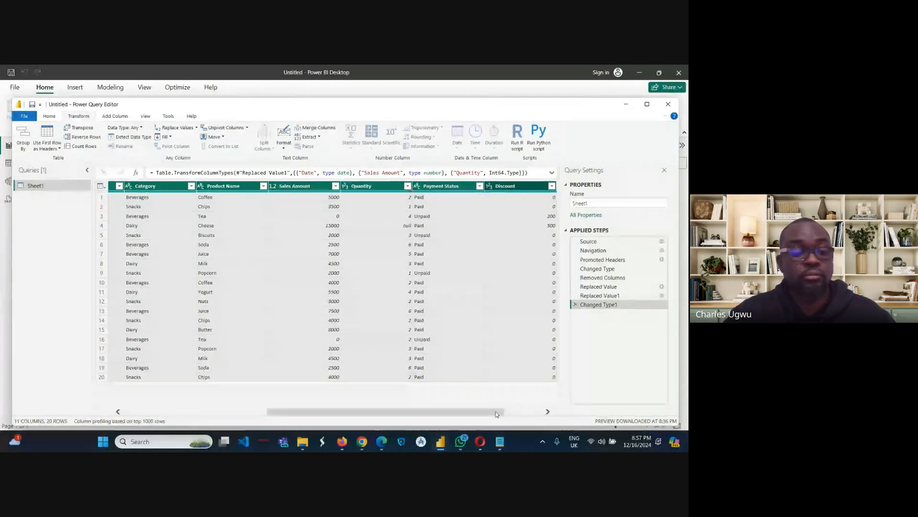
{"action": "left_click_drag", "start_coordinate": [496, 412], "coordinate": [563, 402]}
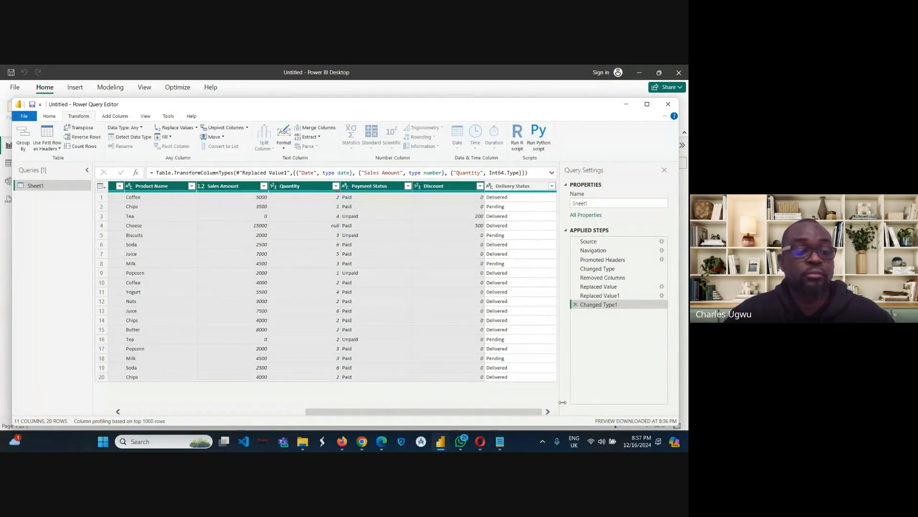
{"action": "left_click", "coordinate": [517, 188]}
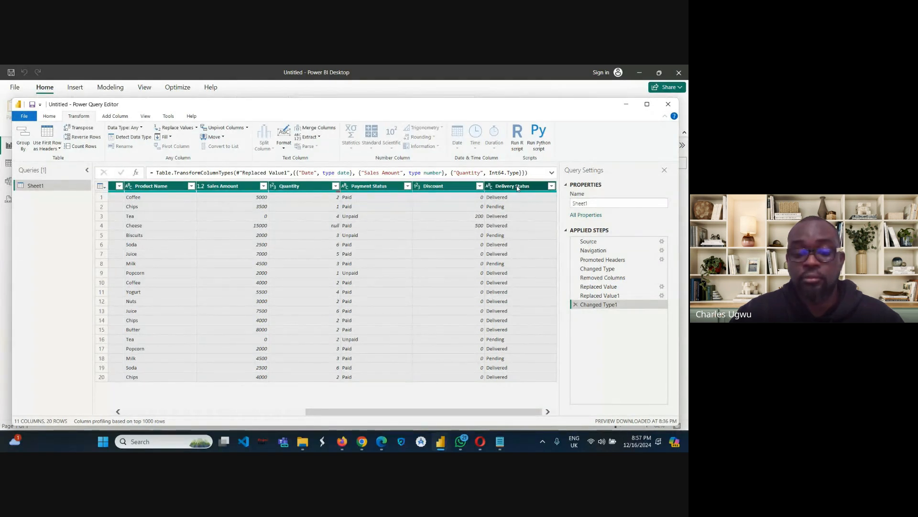
{"action": "right_click", "coordinate": [517, 188]}
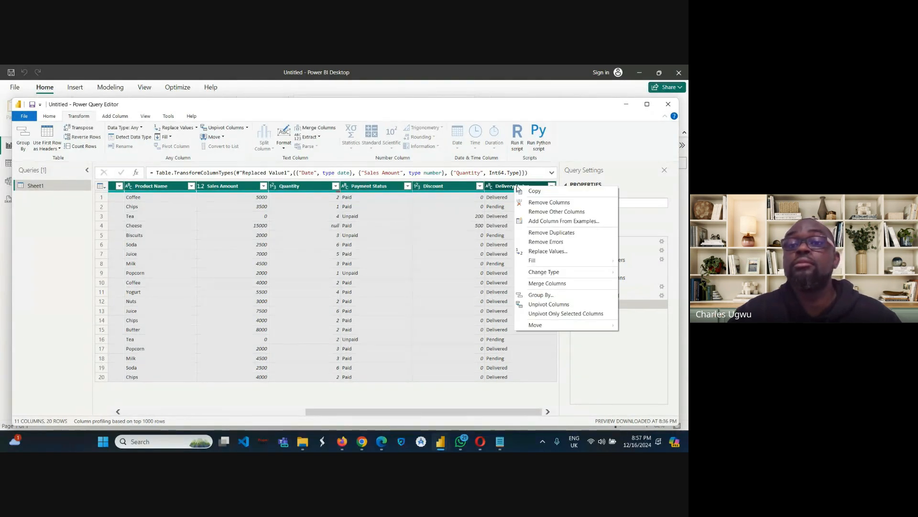
{"action": "left_click", "coordinate": [566, 234]}
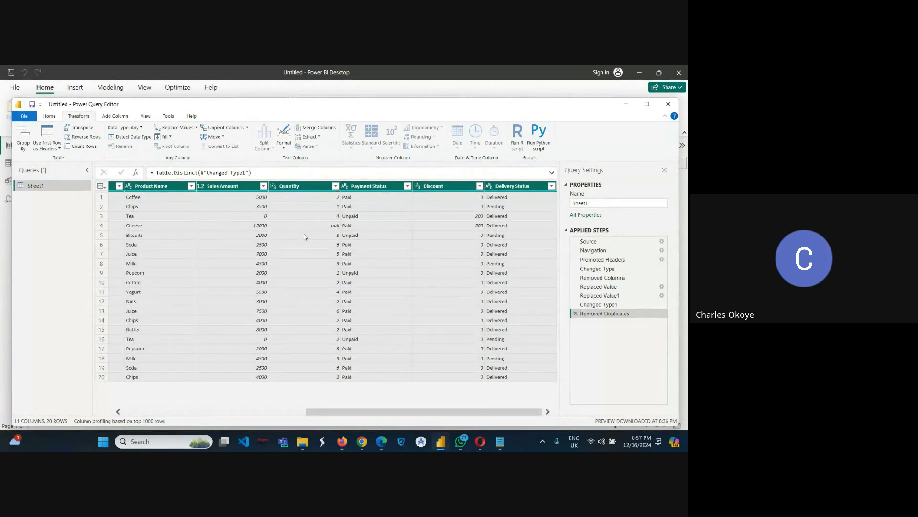
Review the table after duplicate removal and view the Customer Name column's filter values without applying a filter
{"action": "left_click", "coordinate": [456, 189]}
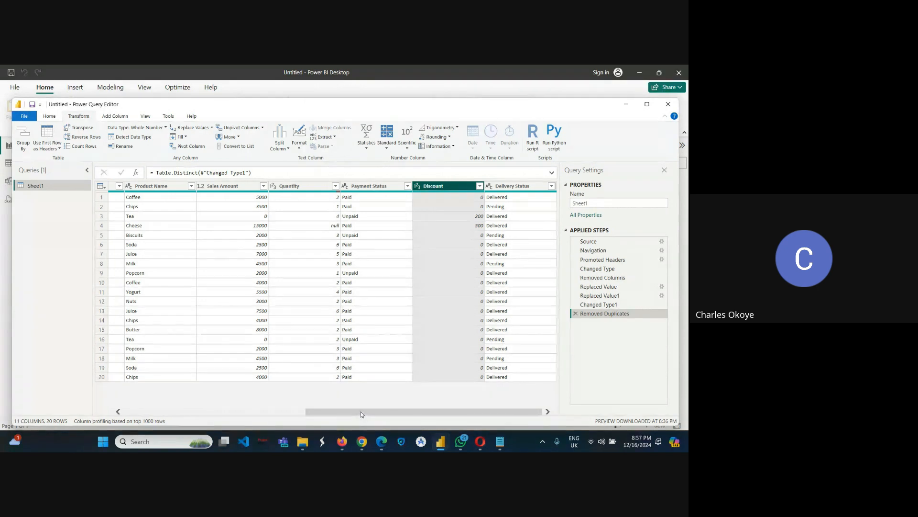
{"action": "left_click_drag", "start_coordinate": [363, 412], "coordinate": [173, 387]}
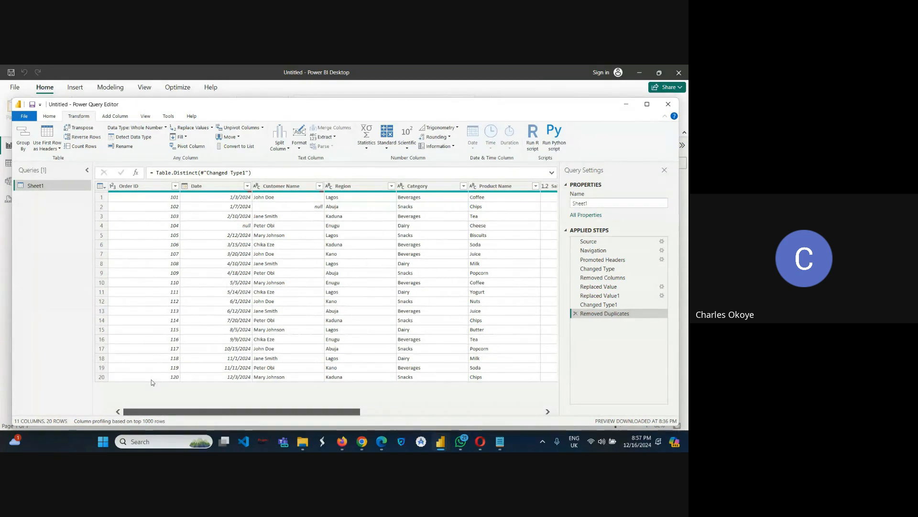
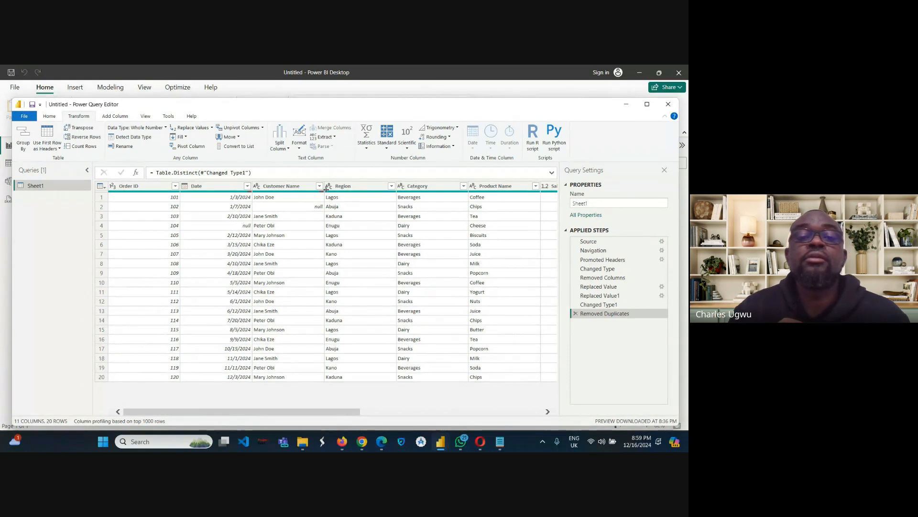
{"action": "left_click", "coordinate": [320, 190]}
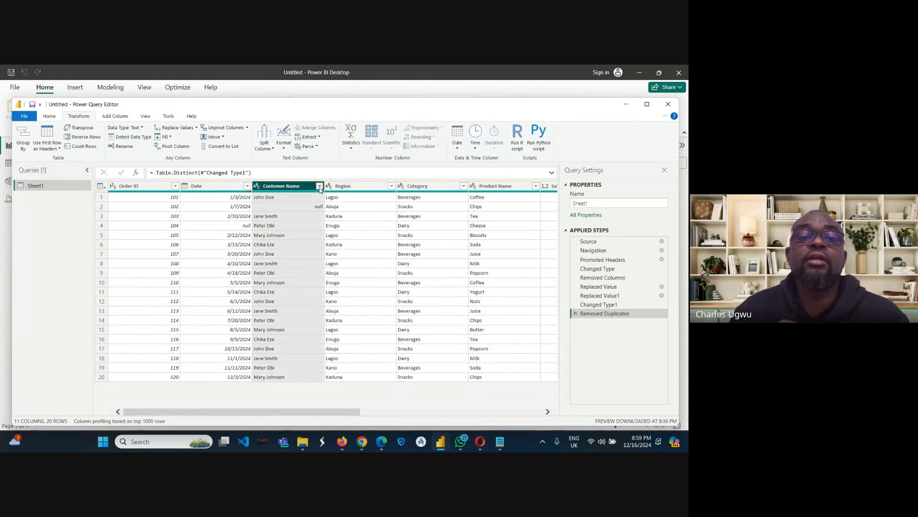
{"action": "left_click", "coordinate": [319, 187]}
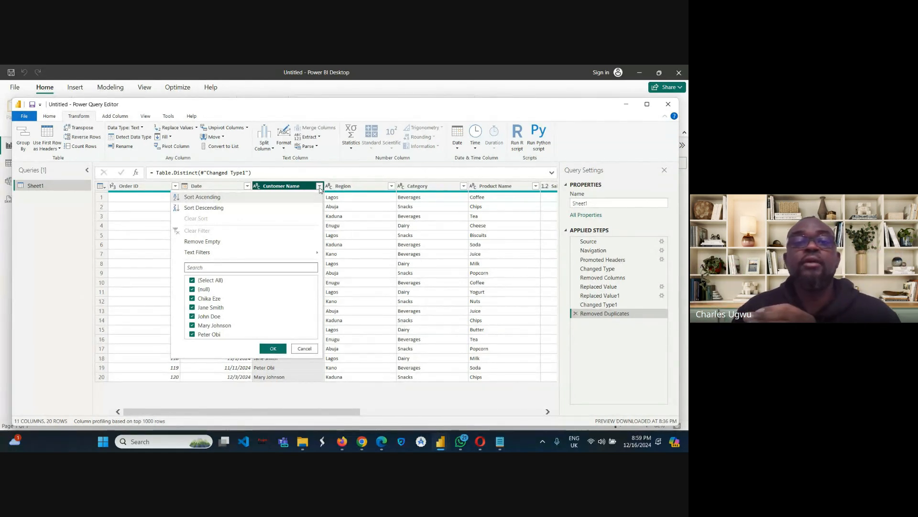
{"action": "left_click", "coordinate": [319, 187]}
{"action": "left_click", "coordinate": [349, 174]}
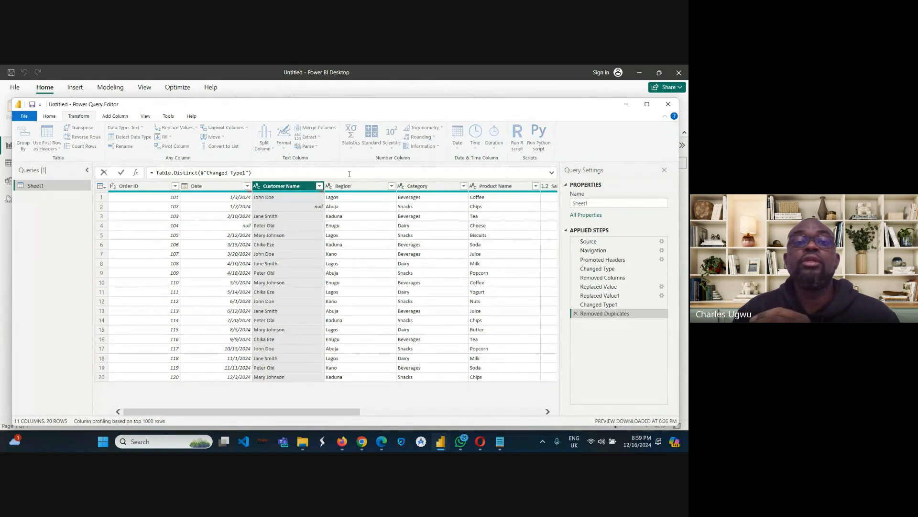
Filter the Customer Name column to exclude rows with null values
{"action": "left_click", "coordinate": [296, 203]}
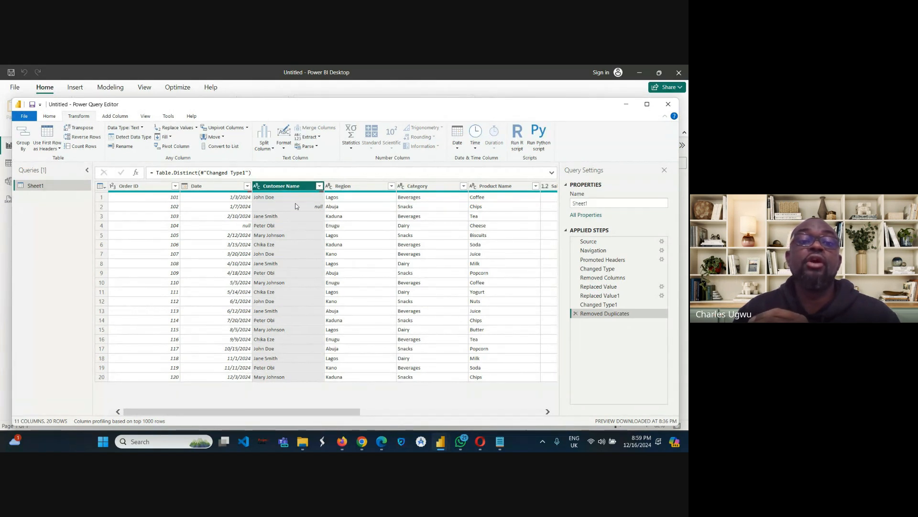
{"action": "left_click", "coordinate": [228, 219]}
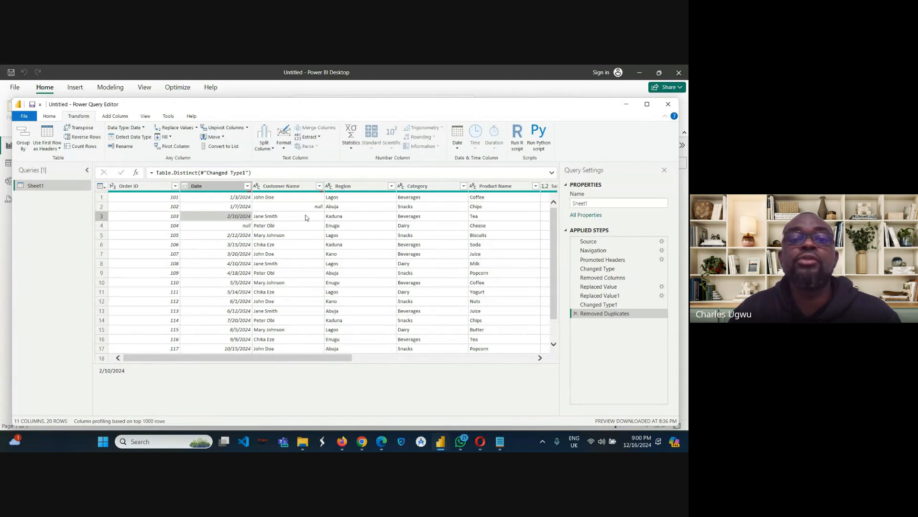
{"action": "left_click", "coordinate": [319, 186]}
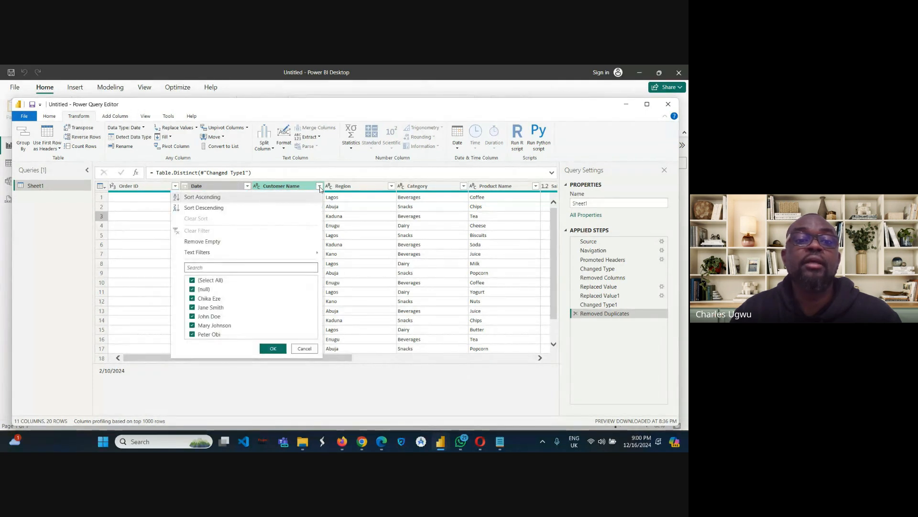
{"action": "left_click", "coordinate": [192, 290]}
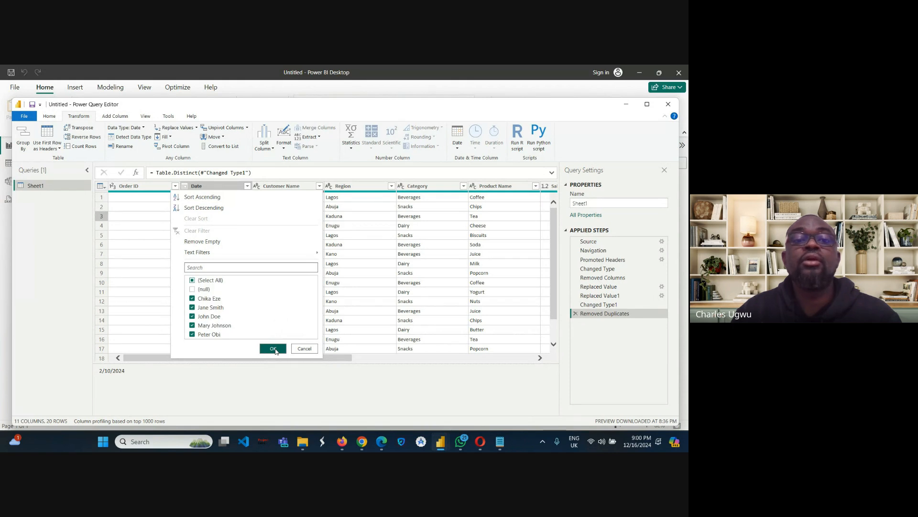
{"action": "left_click", "coordinate": [275, 350]}
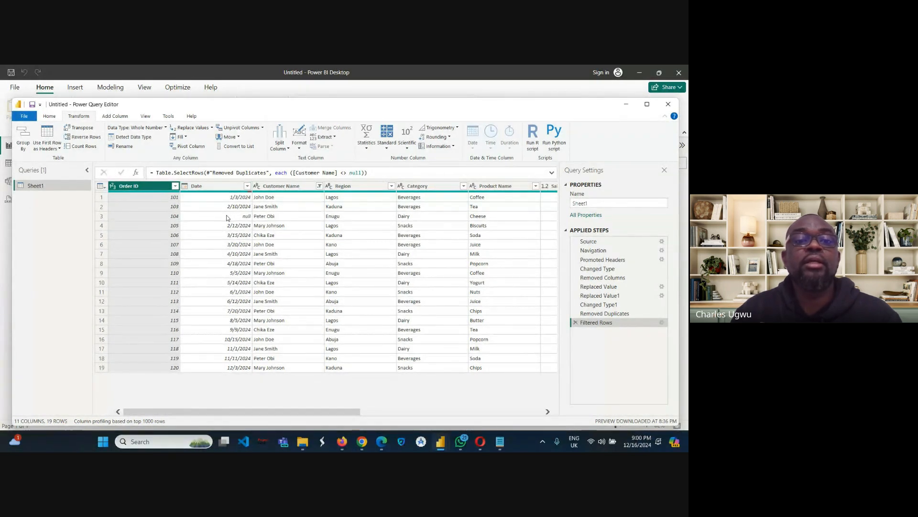
Filter the Date column to exclude rows with null values
{"action": "left_click", "coordinate": [246, 186]}
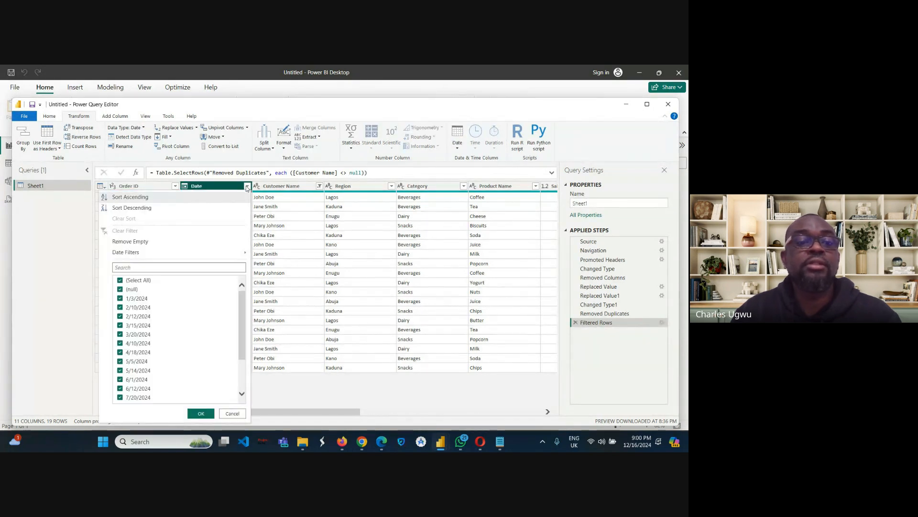
{"action": "left_click", "coordinate": [121, 290]}
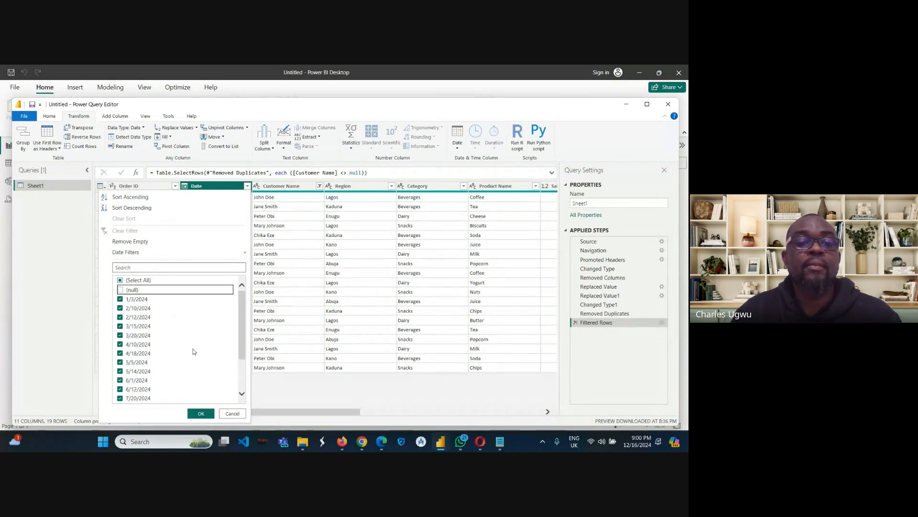
{"action": "left_click", "coordinate": [201, 413]}
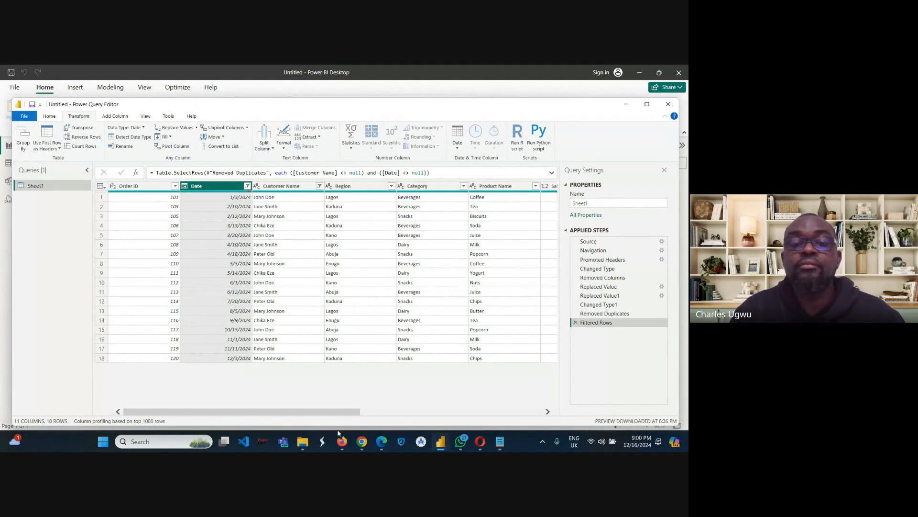
Filter the Sales Amount column to exclude rows with a value of 0
{"action": "left_click_drag", "start_coordinate": [347, 412], "coordinate": [531, 387]}
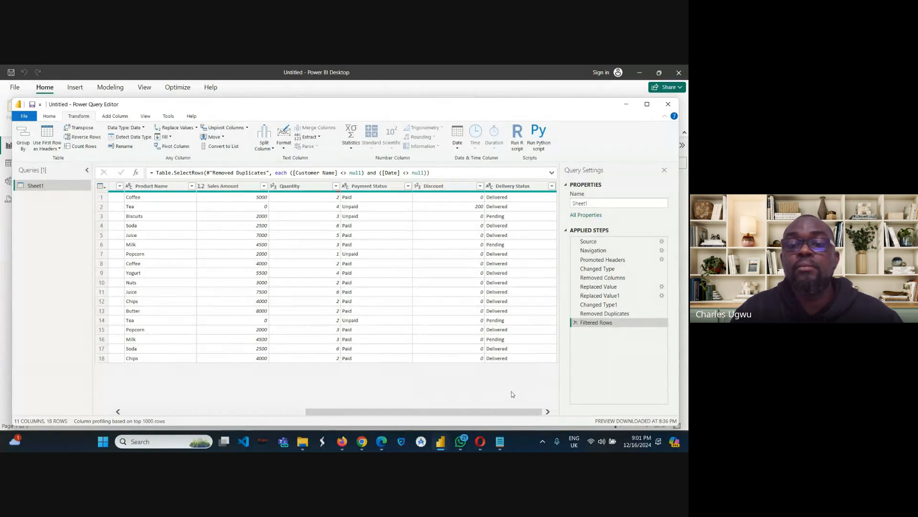
{"action": "left_click_drag", "start_coordinate": [496, 413], "coordinate": [292, 397]}
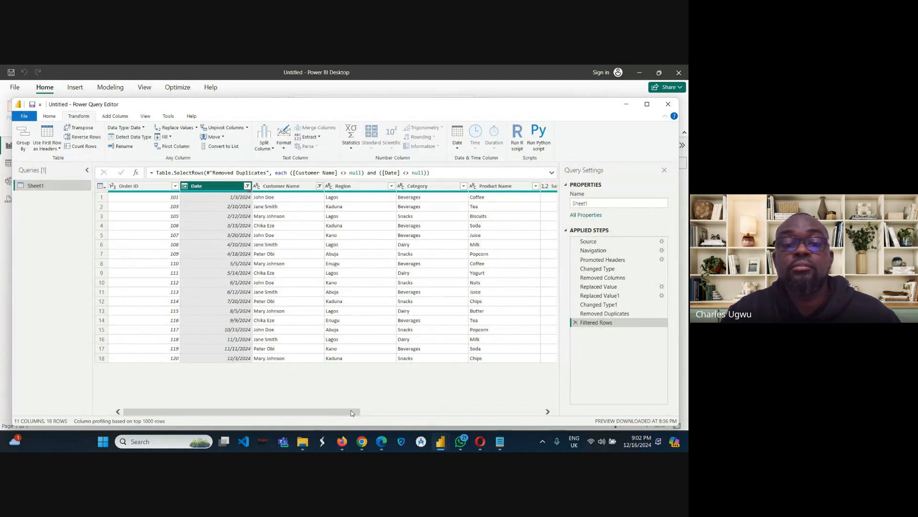
{"action": "left_click_drag", "start_coordinate": [352, 411], "coordinate": [495, 388]}
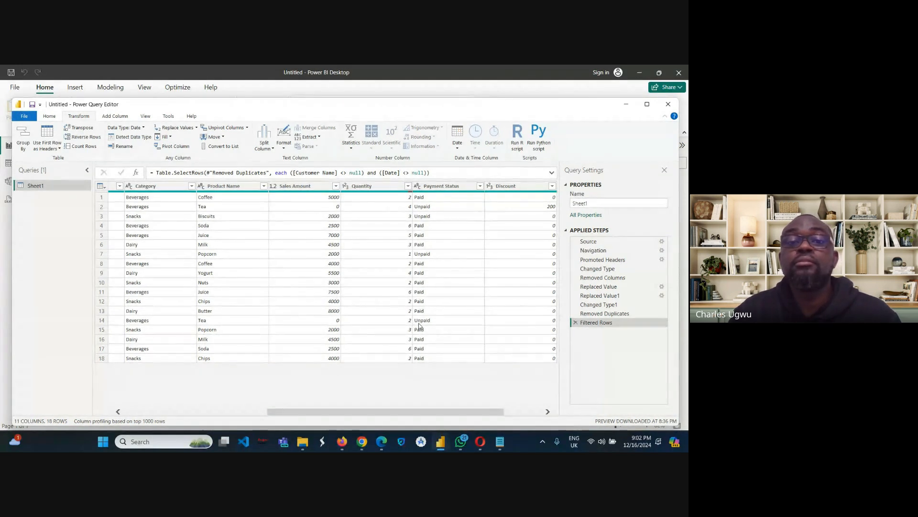
{"action": "left_click", "coordinate": [336, 187]}
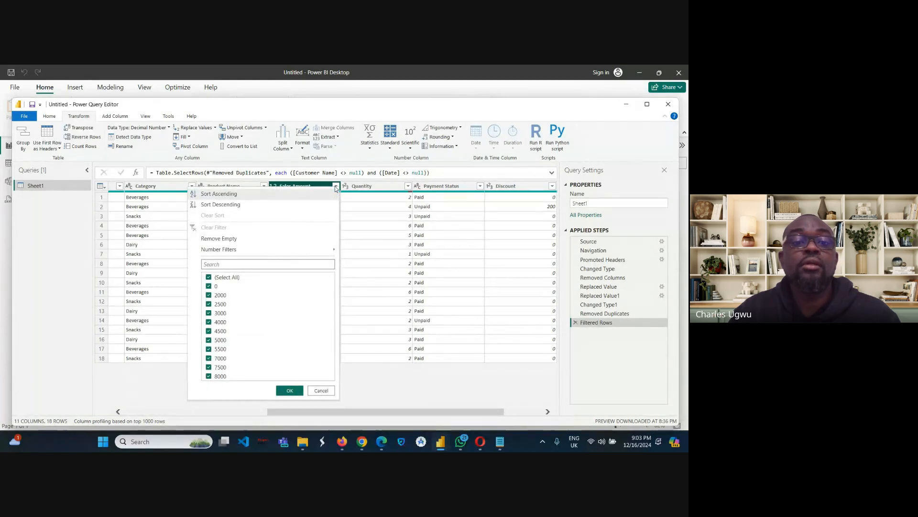
{"action": "left_click", "coordinate": [209, 287]}
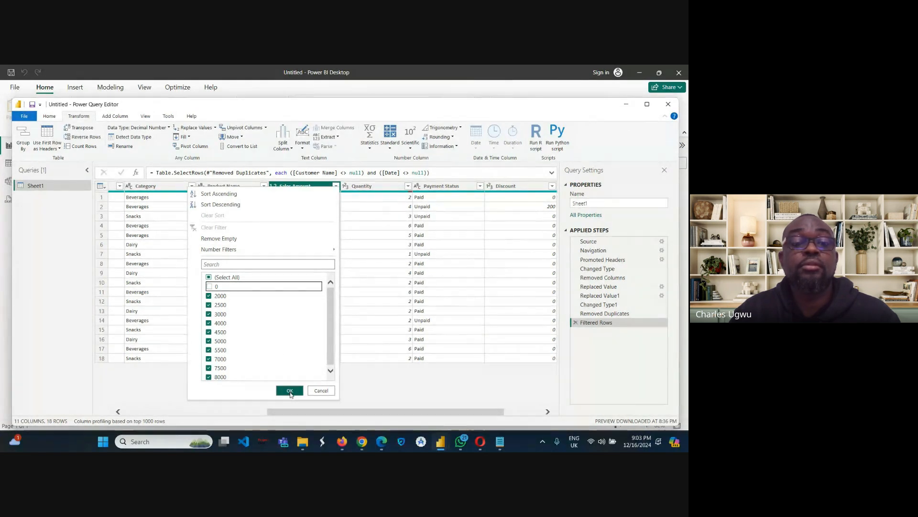
{"action": "left_click", "coordinate": [290, 391]}
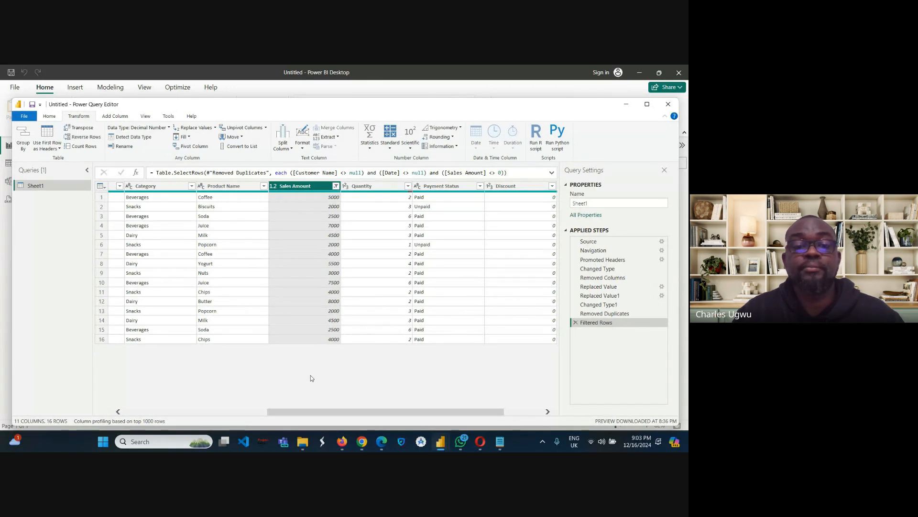
Examine the data type options for the Date column and the operations available for the Region column without applying any
{"action": "left_click_drag", "start_coordinate": [294, 415], "coordinate": [136, 367]}
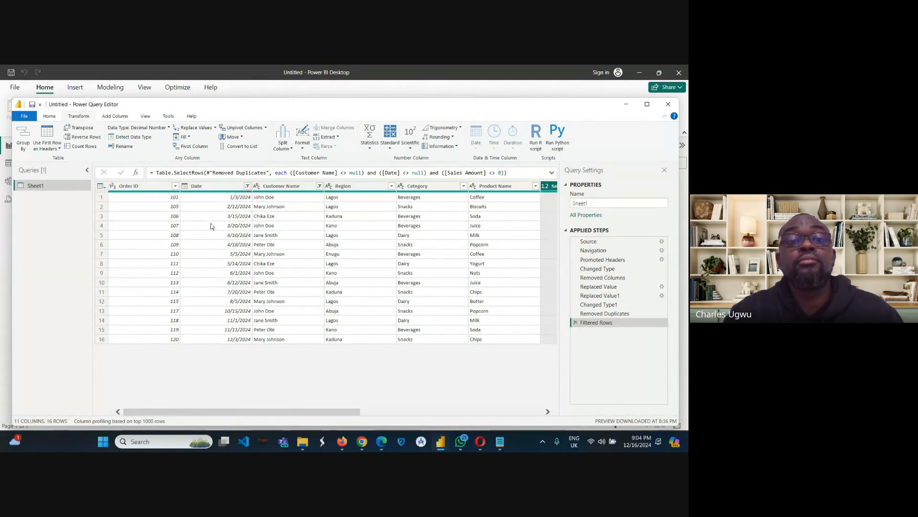
{"action": "left_click", "coordinate": [222, 187]}
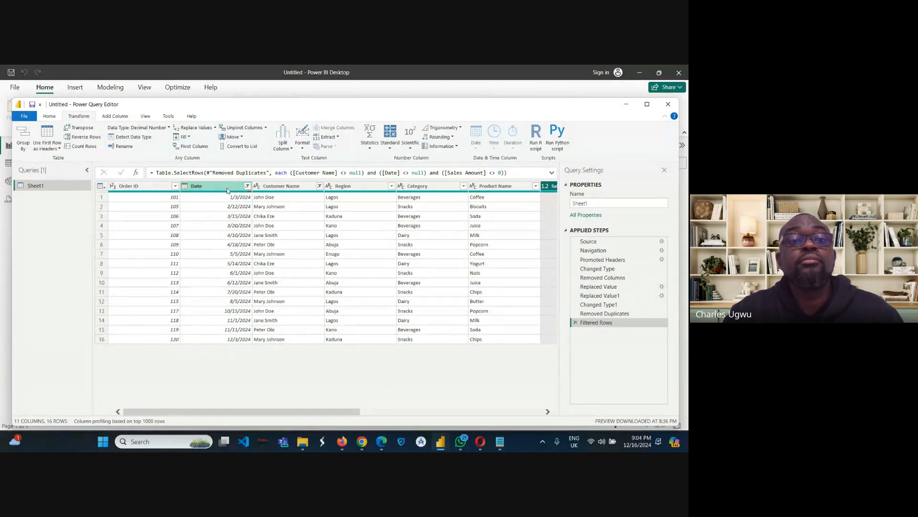
{"action": "left_click", "coordinate": [229, 188]}
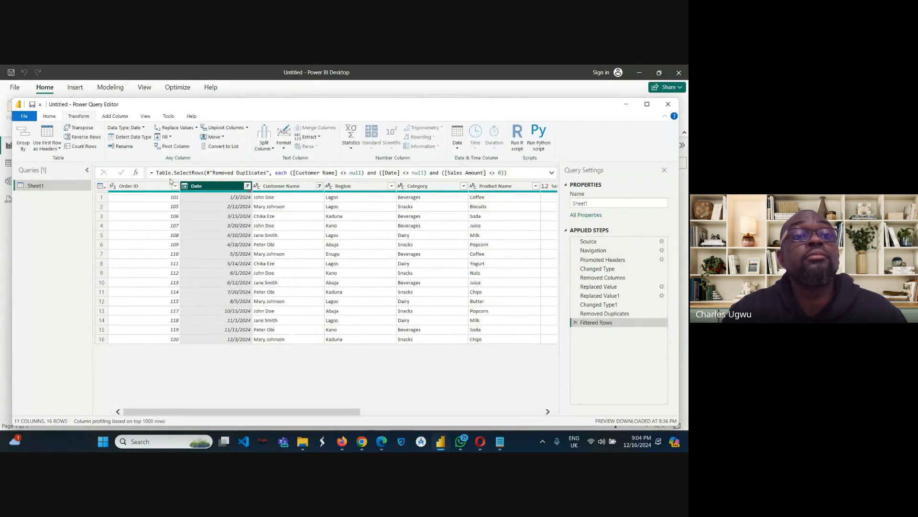
{"action": "left_click", "coordinate": [143, 128]}
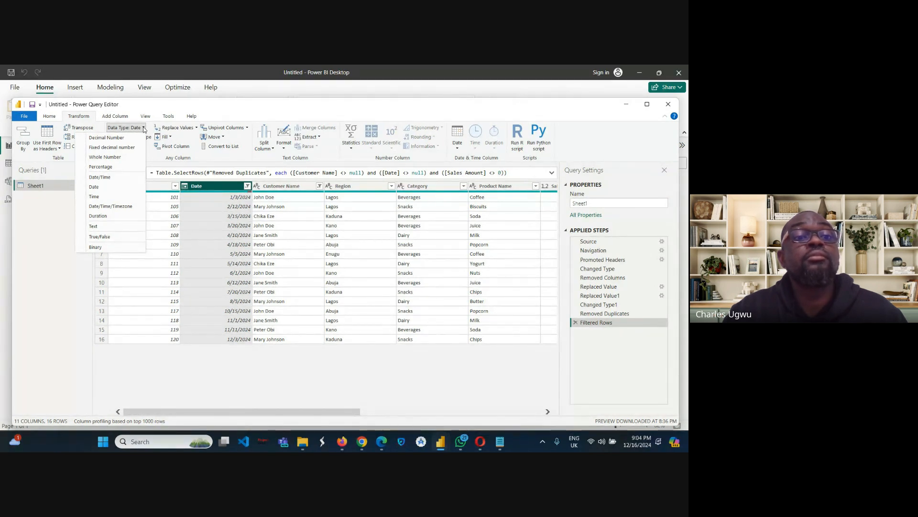
{"action": "left_click", "coordinate": [144, 129]}
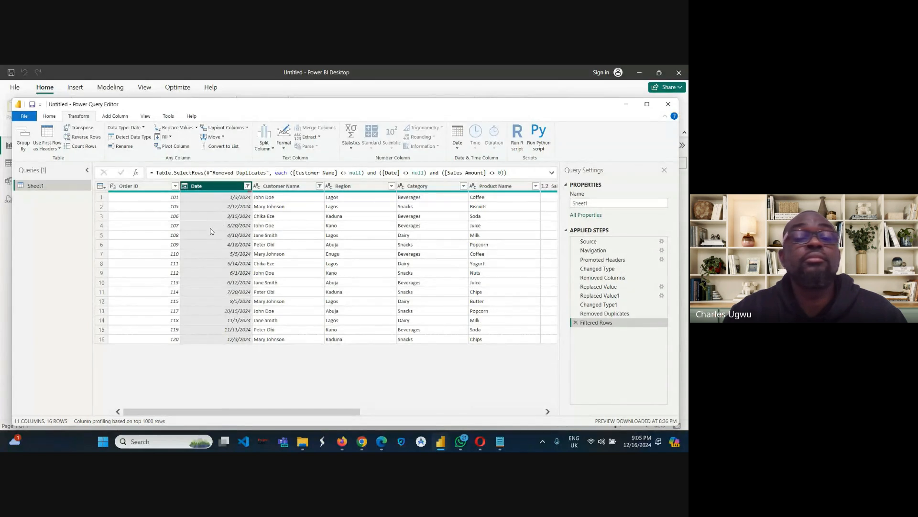
{"action": "left_click", "coordinate": [210, 230]}
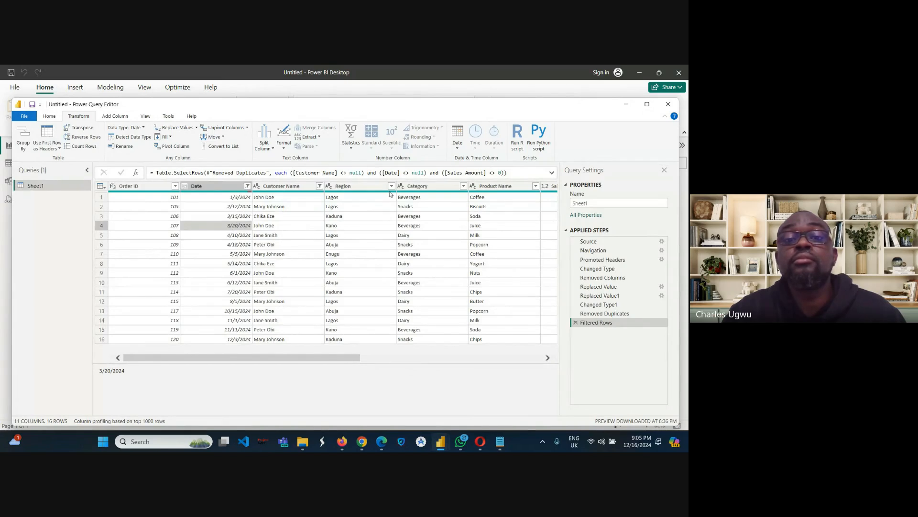
{"action": "left_click", "coordinate": [371, 190]}
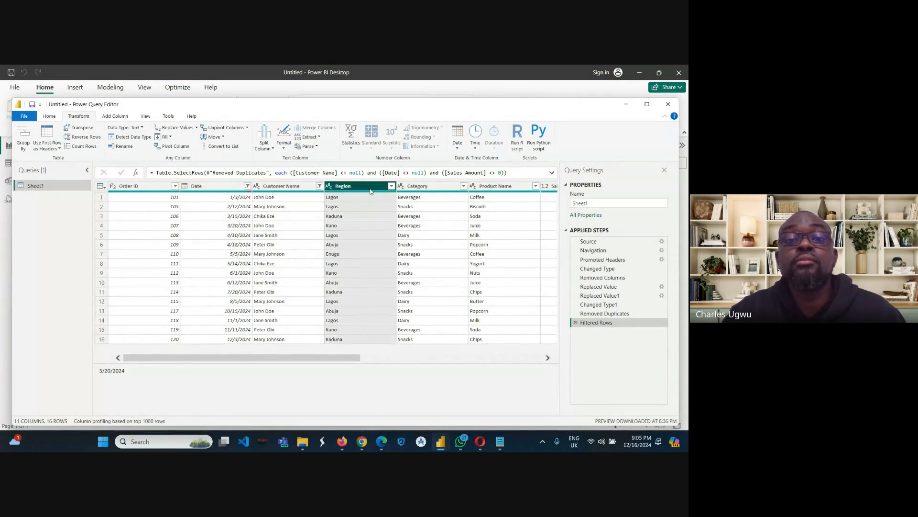
{"action": "right_click", "coordinate": [371, 190]}
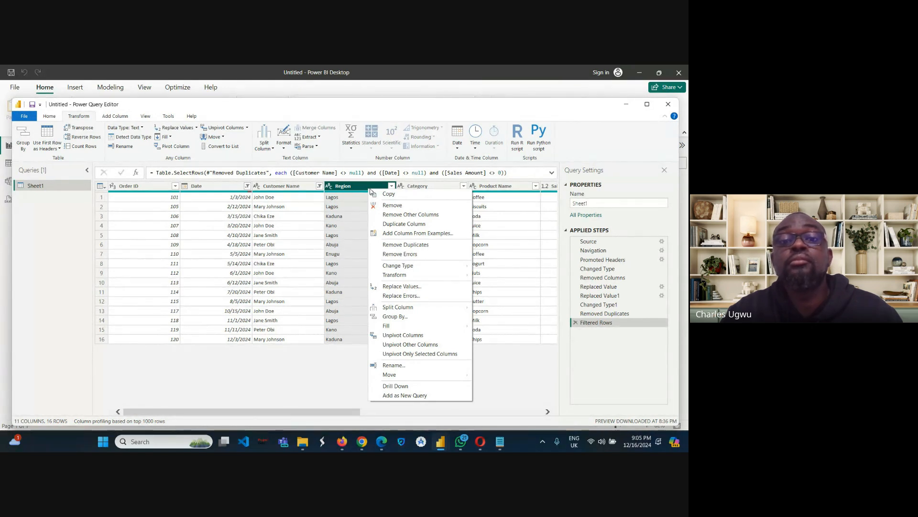
{"action": "left_click", "coordinate": [311, 227]}
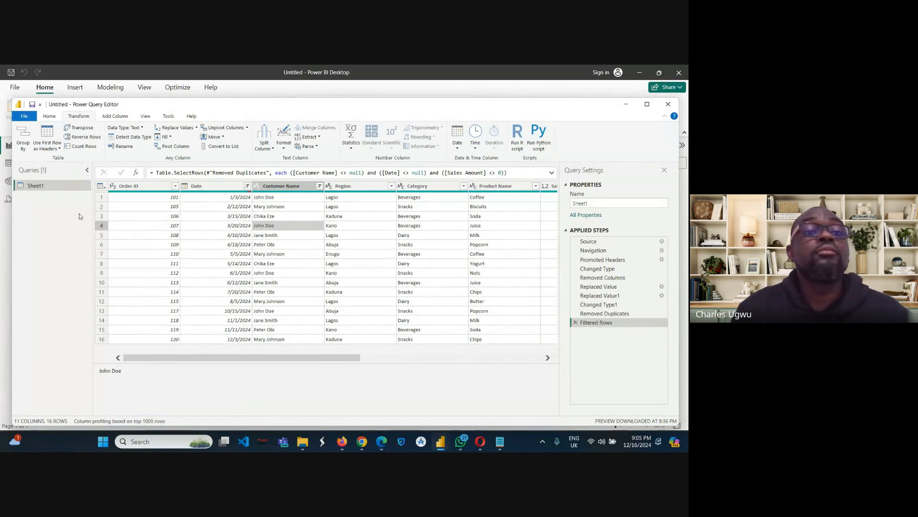
Close the Power Query Editor and apply the pending changes to load Sheet1 into the report
{"action": "left_click", "coordinate": [50, 116]}
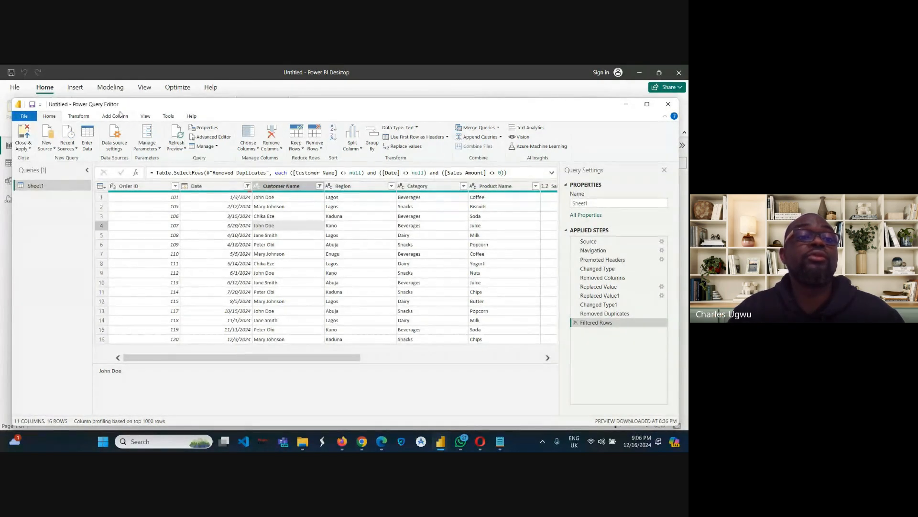
{"action": "left_click", "coordinate": [29, 149]}
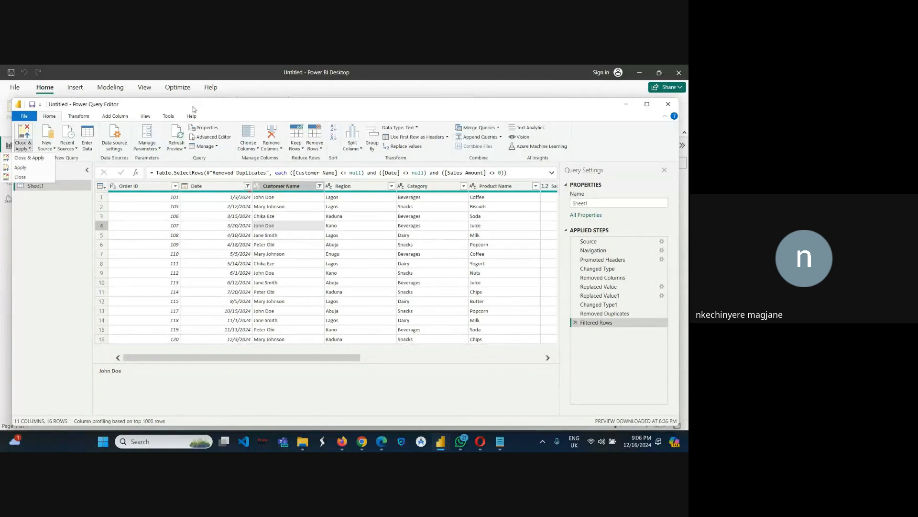
{"action": "left_click", "coordinate": [50, 118]}
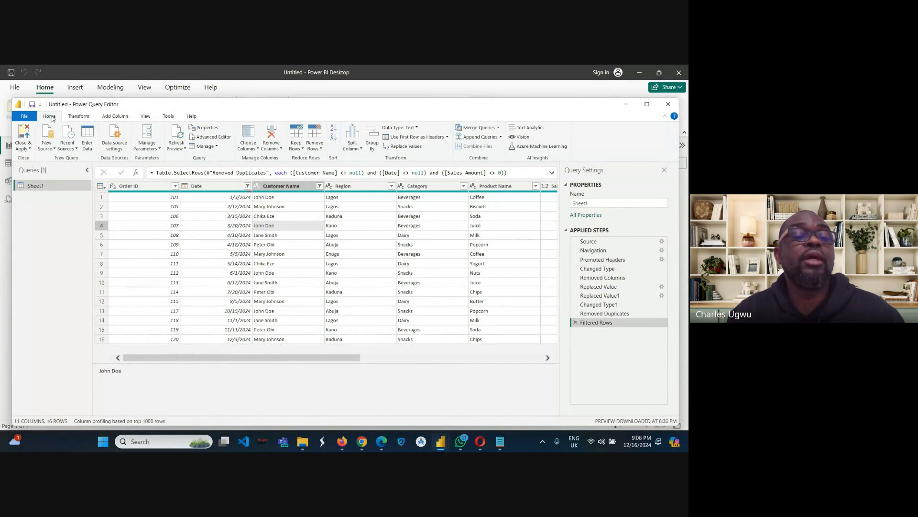
{"action": "left_click", "coordinate": [80, 117]}
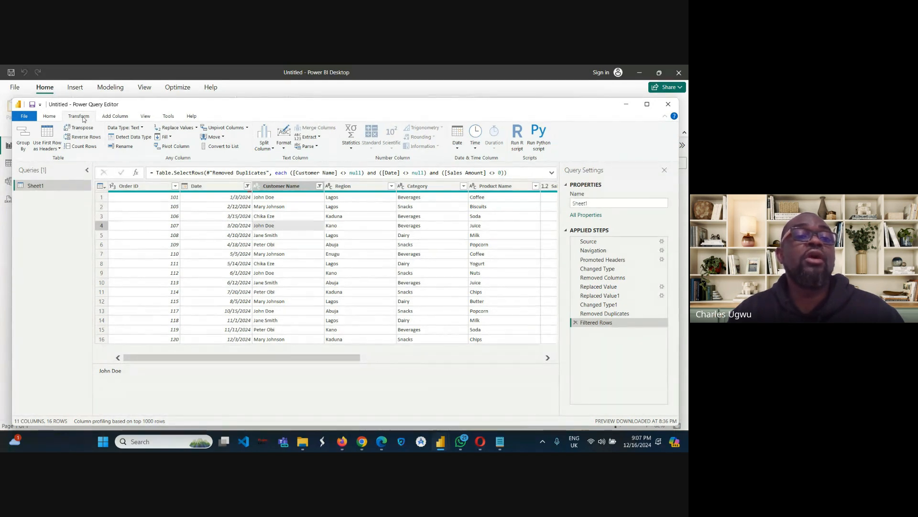
{"action": "left_click", "coordinate": [49, 117]}
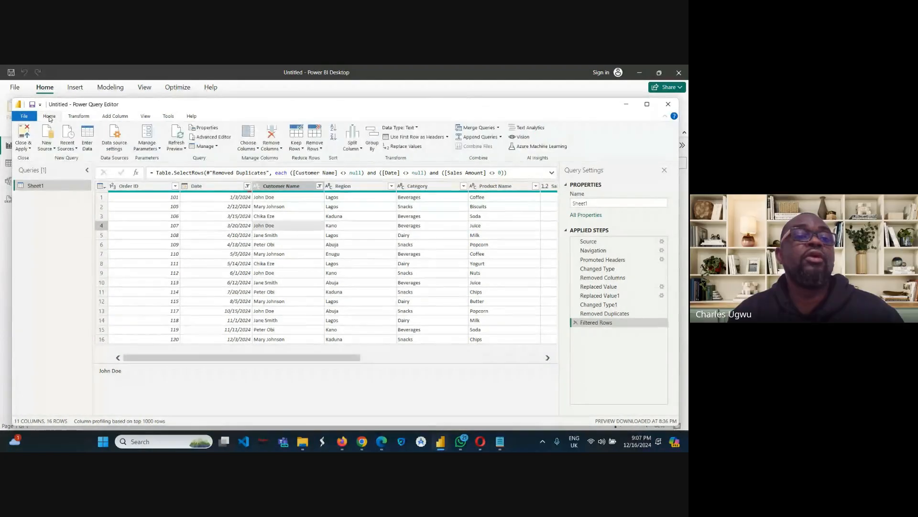
{"action": "left_click", "coordinate": [30, 149]}
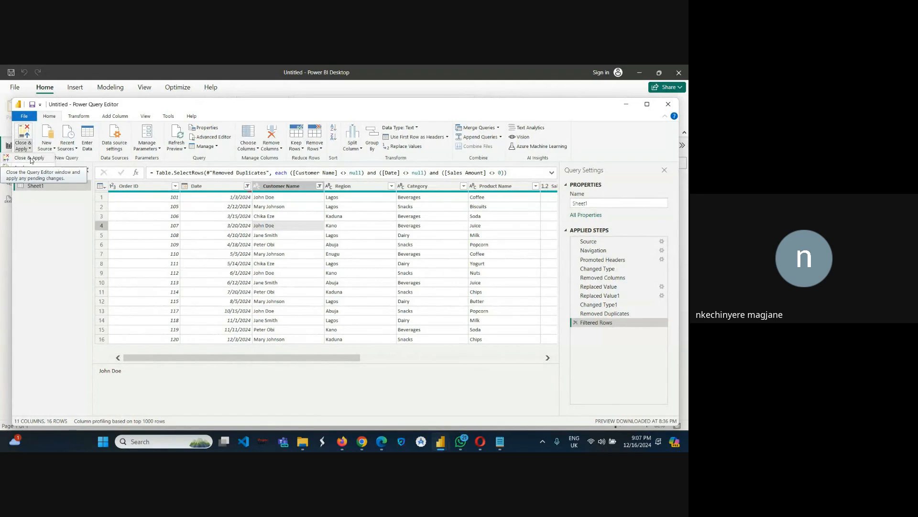
{"action": "left_click", "coordinate": [31, 160]}
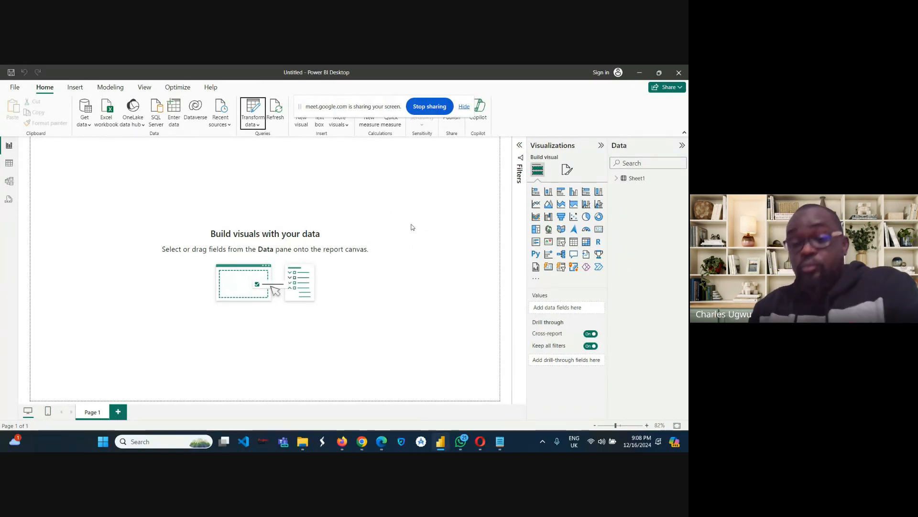
Add a stacked bar chart with Category on the X-axis and Sales Amount on the Y-axis, and enlarge it slightly
{"action": "left_click", "coordinate": [617, 179]}
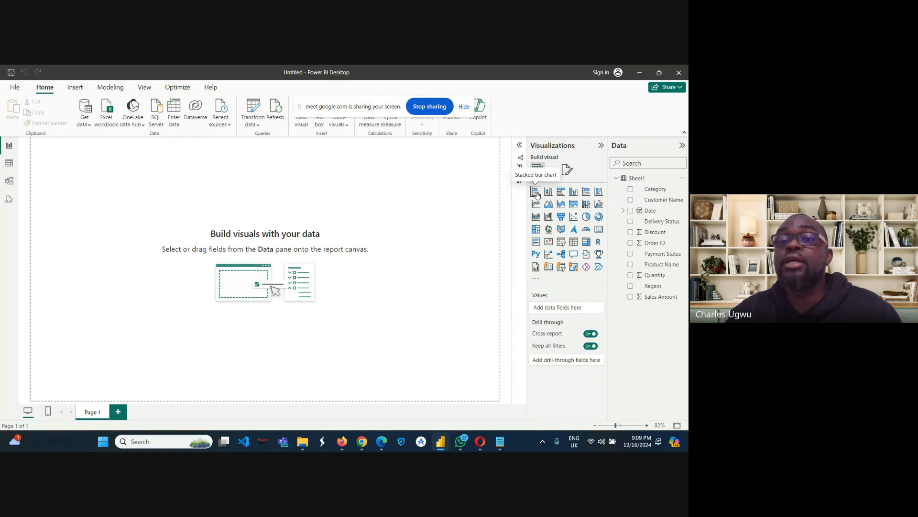
{"action": "left_click", "coordinate": [536, 193]}
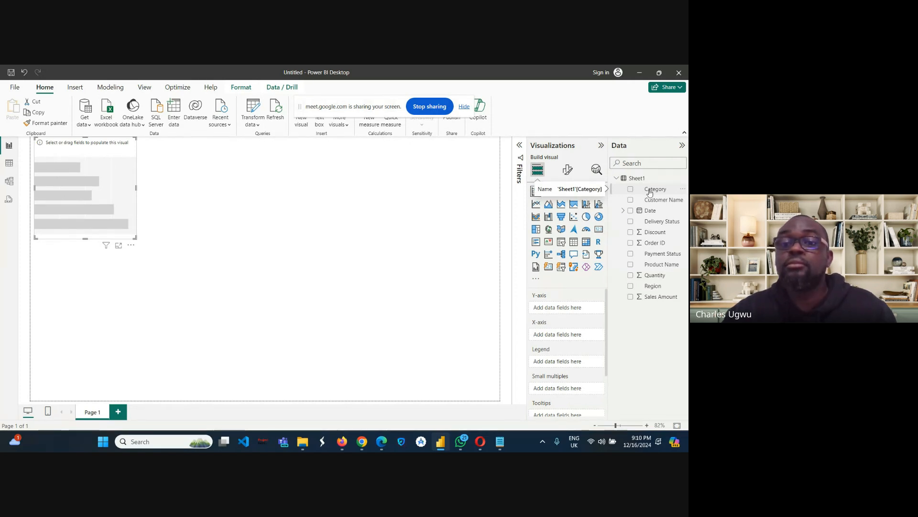
{"action": "left_click_drag", "start_coordinate": [650, 192], "coordinate": [562, 338]}
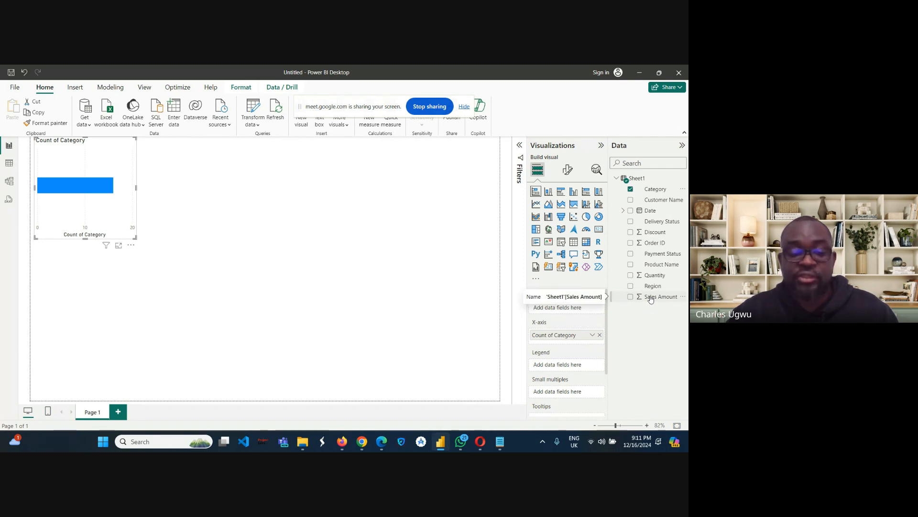
{"action": "left_click_drag", "start_coordinate": [651, 299], "coordinate": [568, 311]}
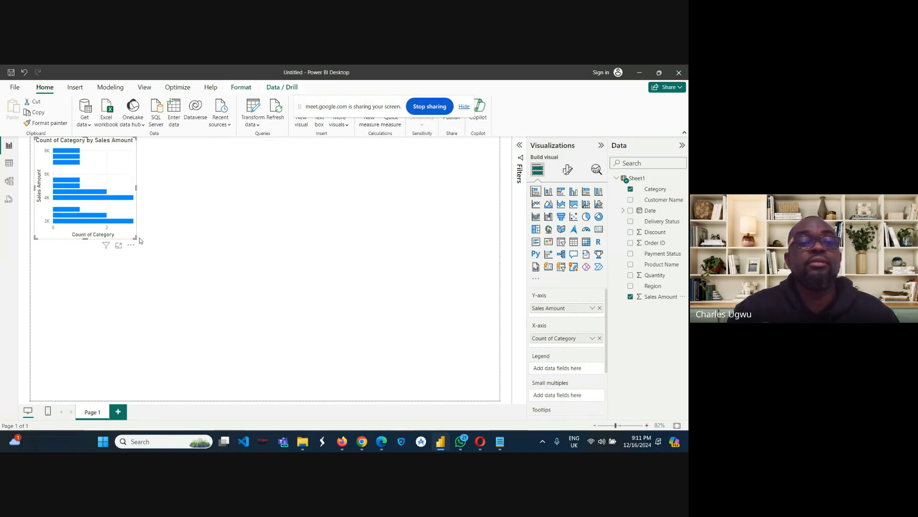
{"action": "left_click_drag", "start_coordinate": [136, 237], "coordinate": [177, 254]}
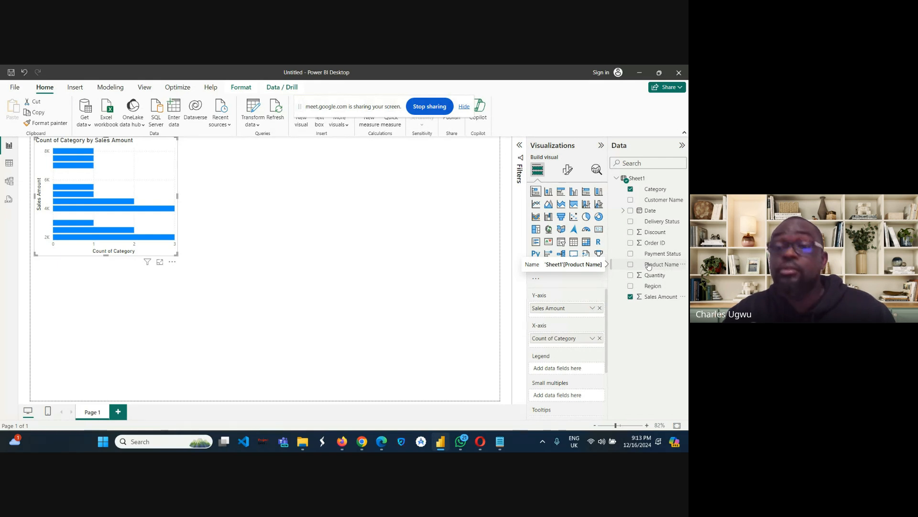
Add Product Name as the legend of the stacked bar chart and enlarge the chart
{"action": "left_click_drag", "start_coordinate": [648, 266], "coordinate": [562, 370]}
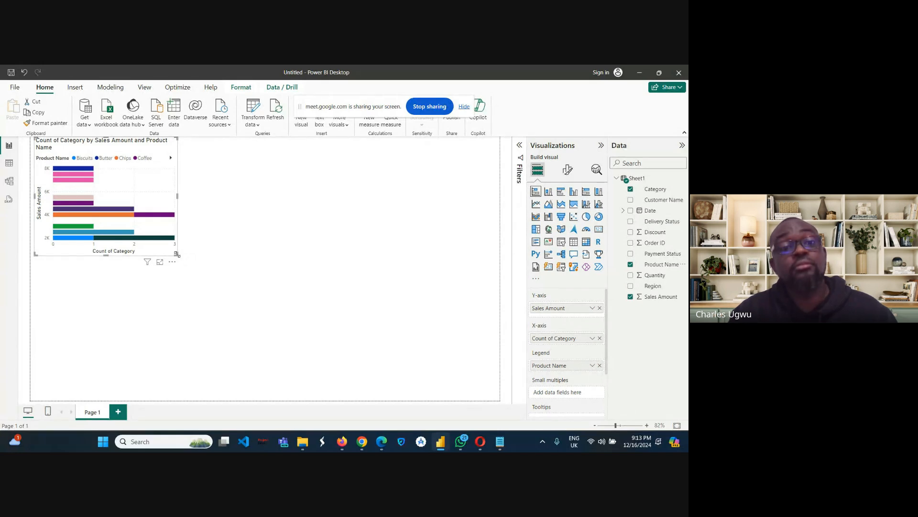
{"action": "left_click_drag", "start_coordinate": [178, 255], "coordinate": [230, 279]}
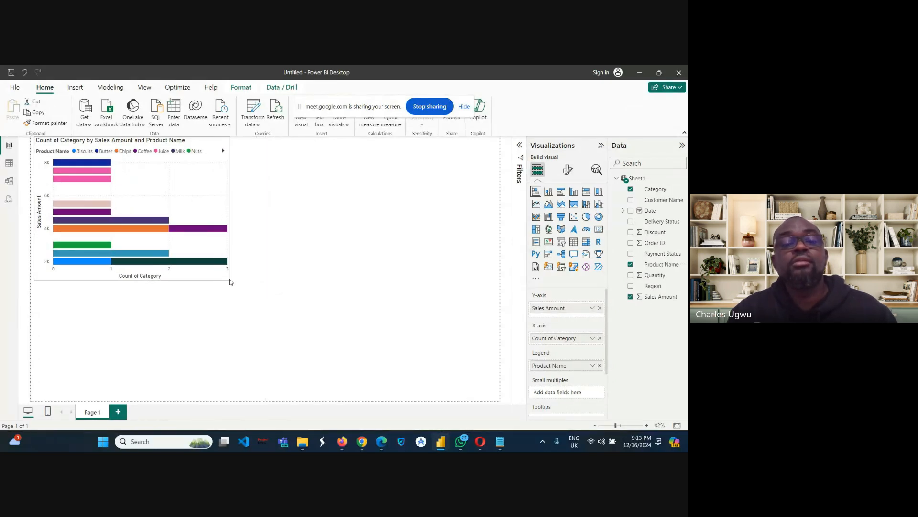
{"action": "left_click", "coordinate": [263, 297]}
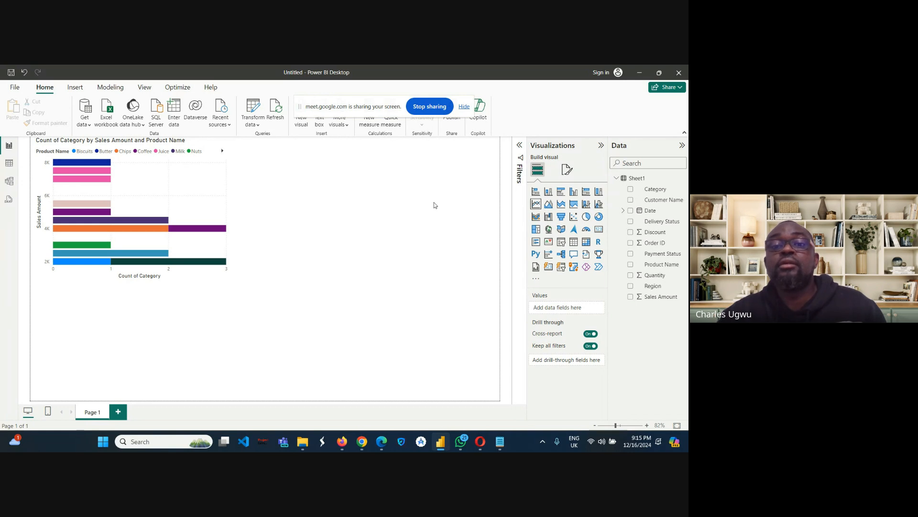
Add a line chart, place it beside the bar chart, and put Date on its X-axis
{"action": "left_click", "coordinate": [537, 205]}
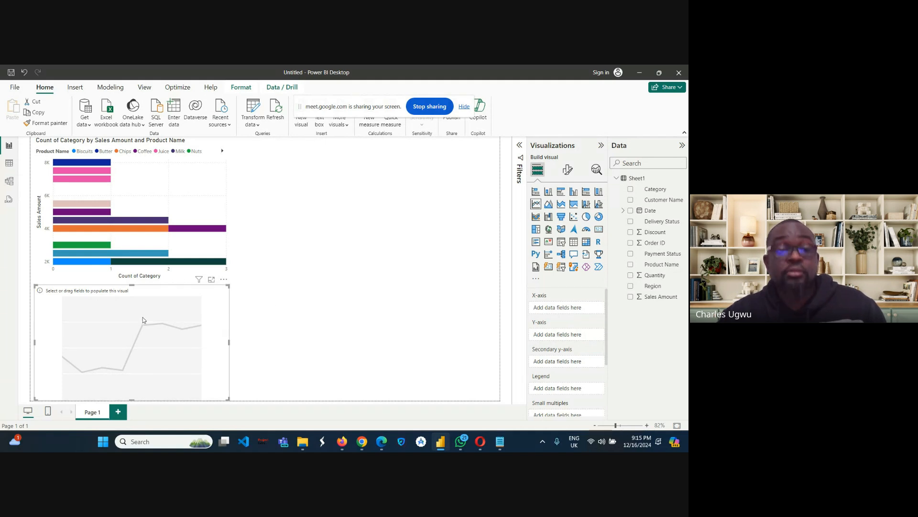
{"action": "left_click_drag", "start_coordinate": [142, 317], "coordinate": [340, 186]}
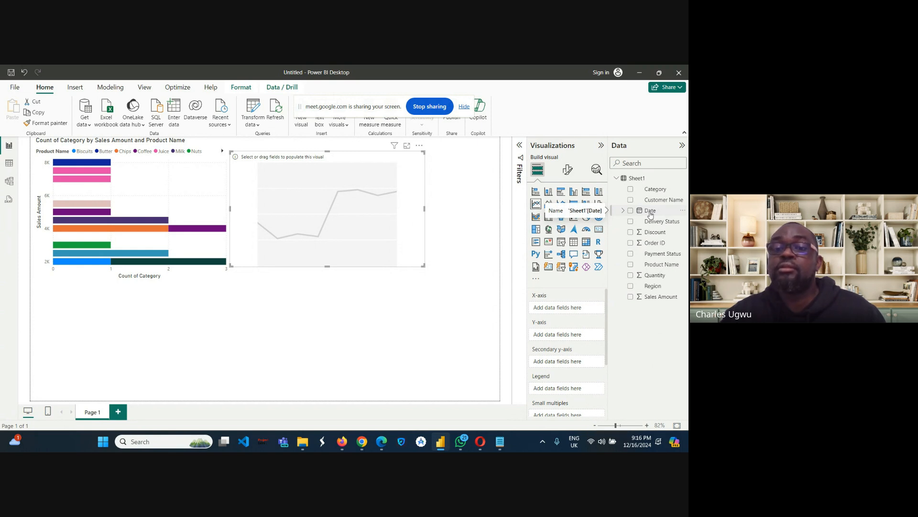
{"action": "left_click_drag", "start_coordinate": [650, 215], "coordinate": [567, 312]}
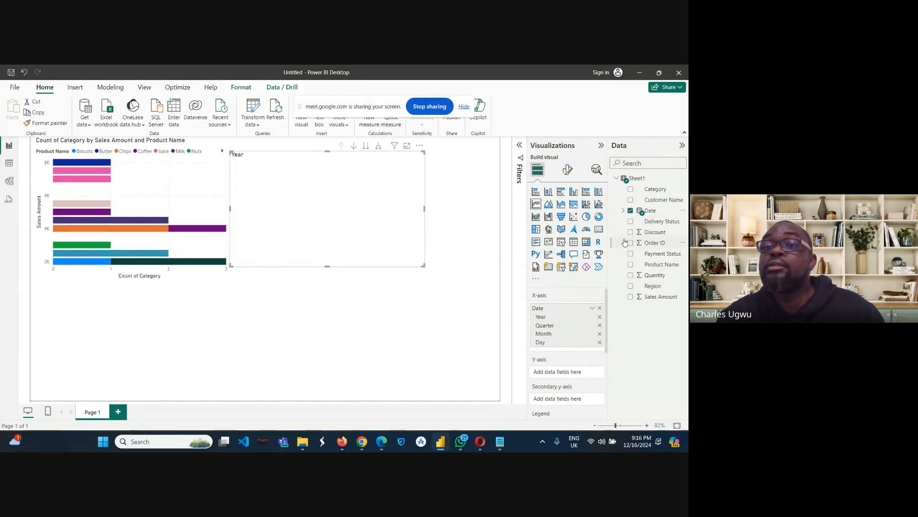
Limit the line chart's date hierarchy to the Year and Month levels
{"action": "left_click", "coordinate": [623, 211]}
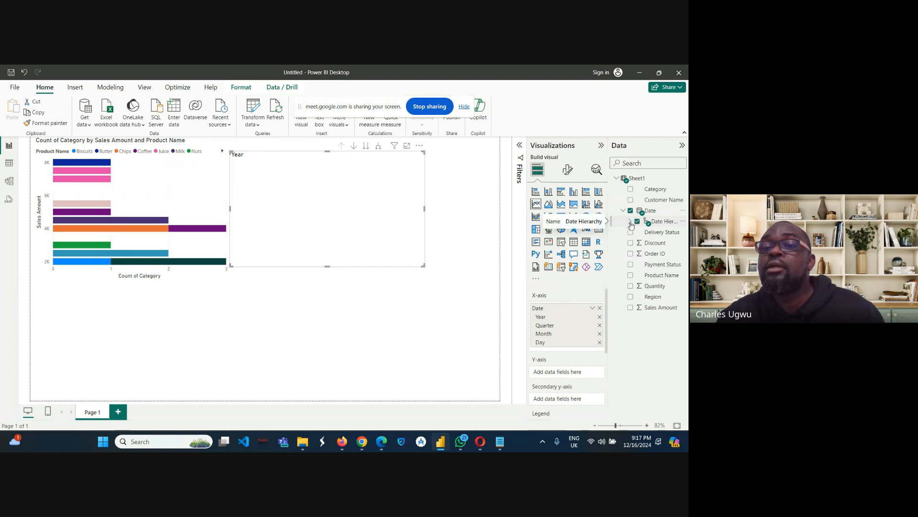
{"action": "left_click", "coordinate": [631, 222]}
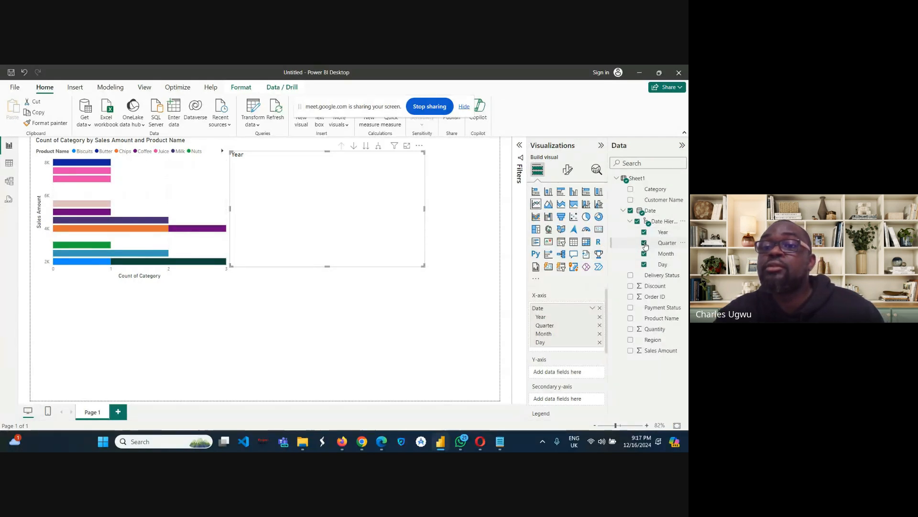
{"action": "left_click", "coordinate": [644, 244]}
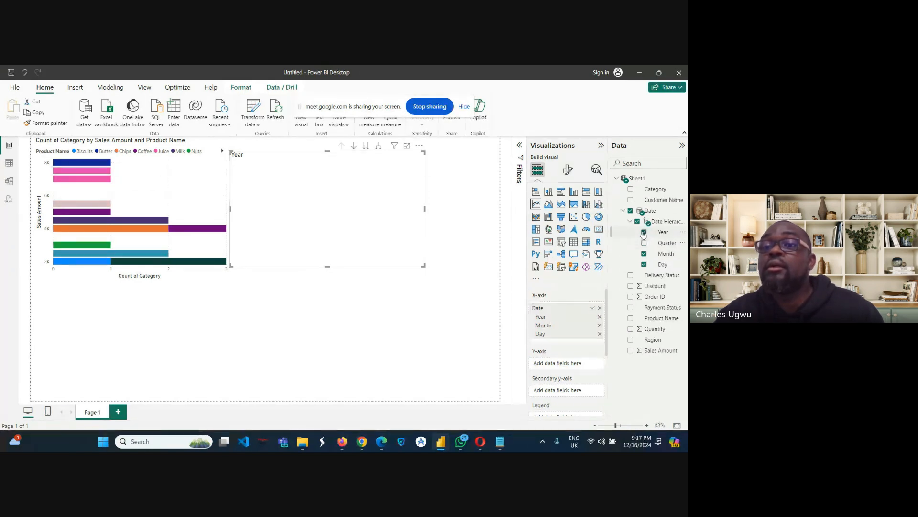
{"action": "left_click", "coordinate": [643, 232]}
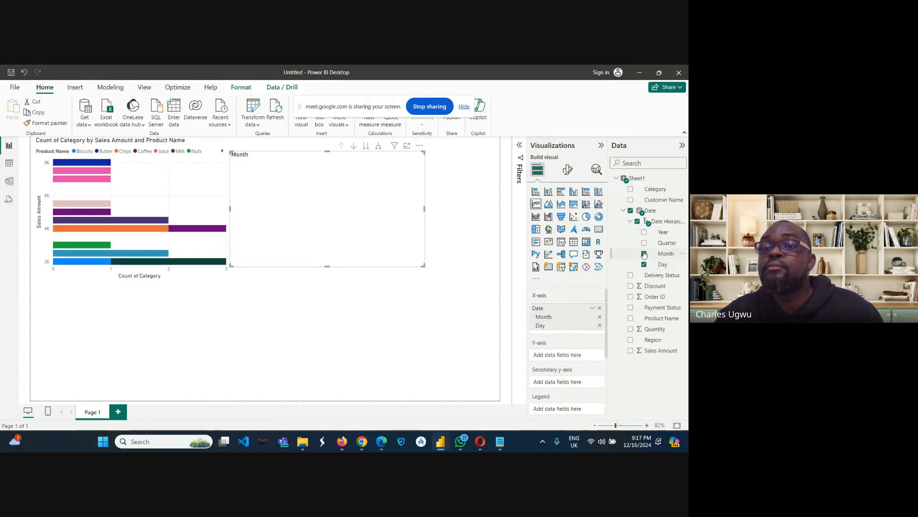
{"action": "left_click", "coordinate": [644, 254]}
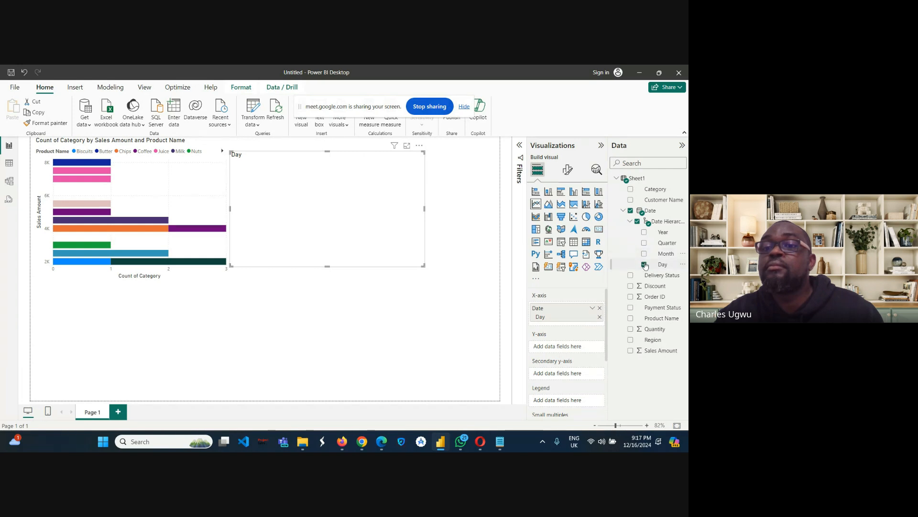
{"action": "left_click", "coordinate": [645, 265]}
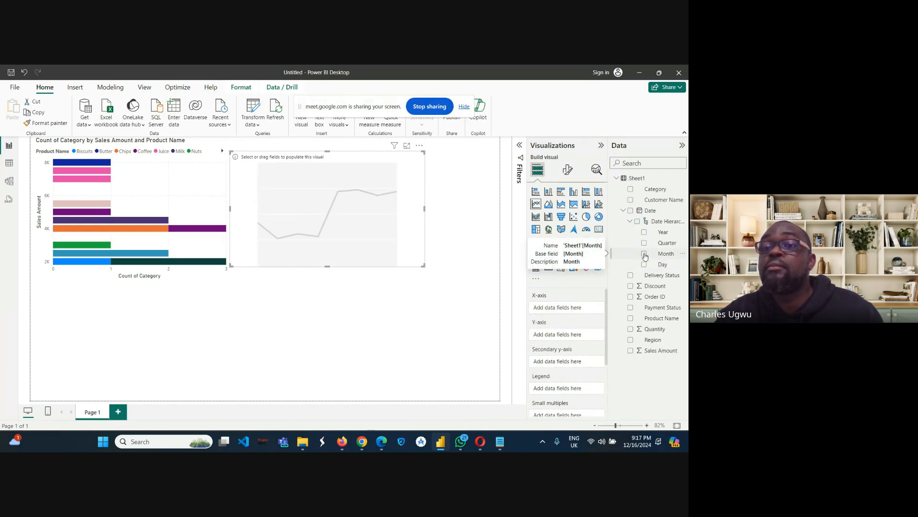
{"action": "left_click", "coordinate": [645, 254]}
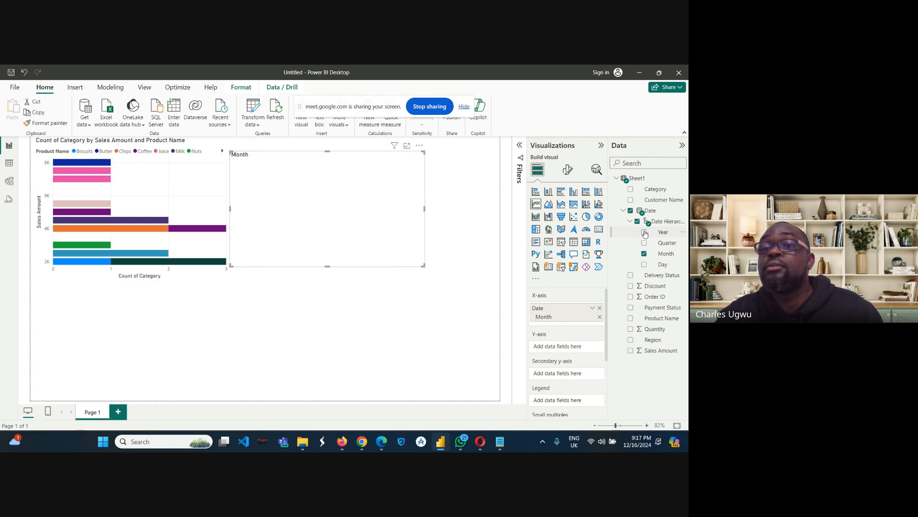
{"action": "left_click", "coordinate": [645, 232]}
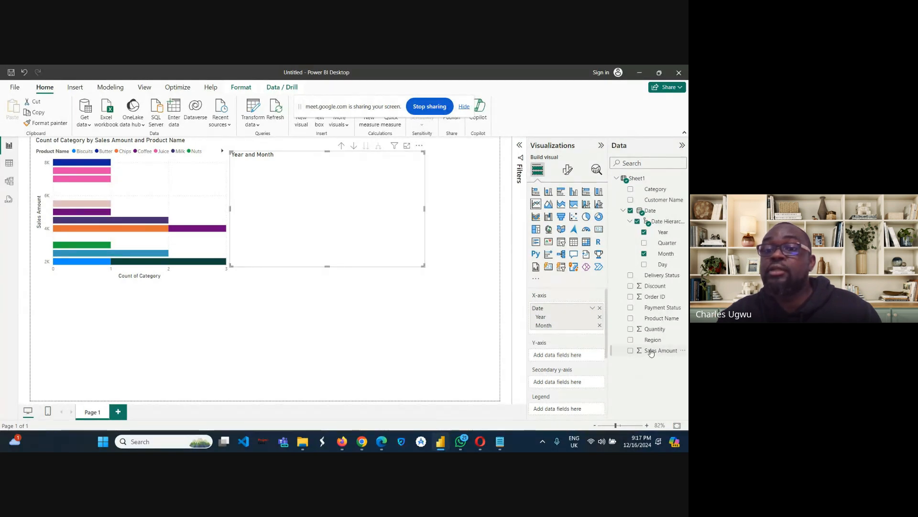
Put Sales Amount on the line chart's Y-axis and make the chart narrower
{"action": "left_click_drag", "start_coordinate": [651, 353], "coordinate": [557, 355]}
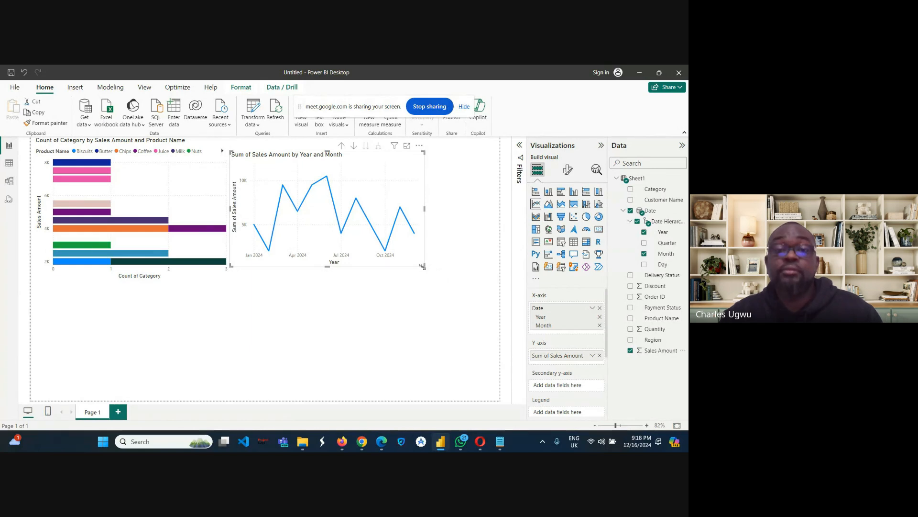
{"action": "left_click_drag", "start_coordinate": [423, 266], "coordinate": [388, 269]}
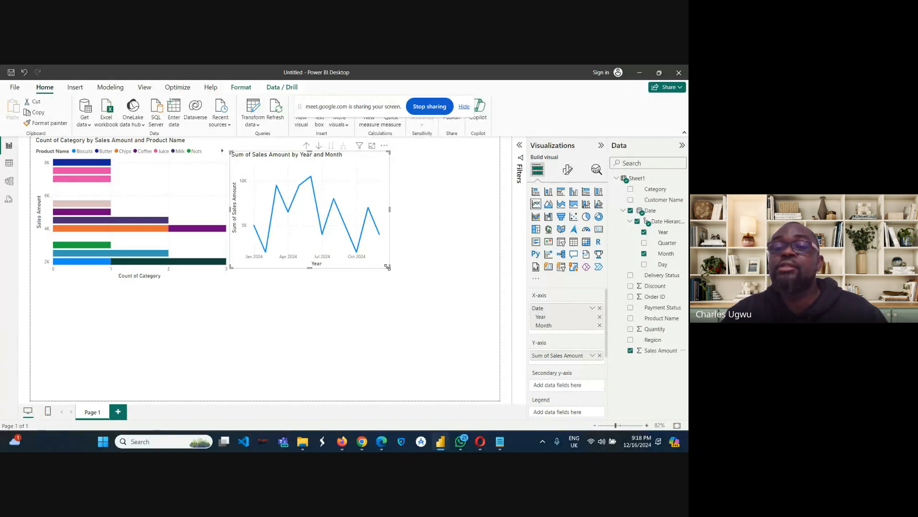
{"action": "left_click", "coordinate": [462, 264]}
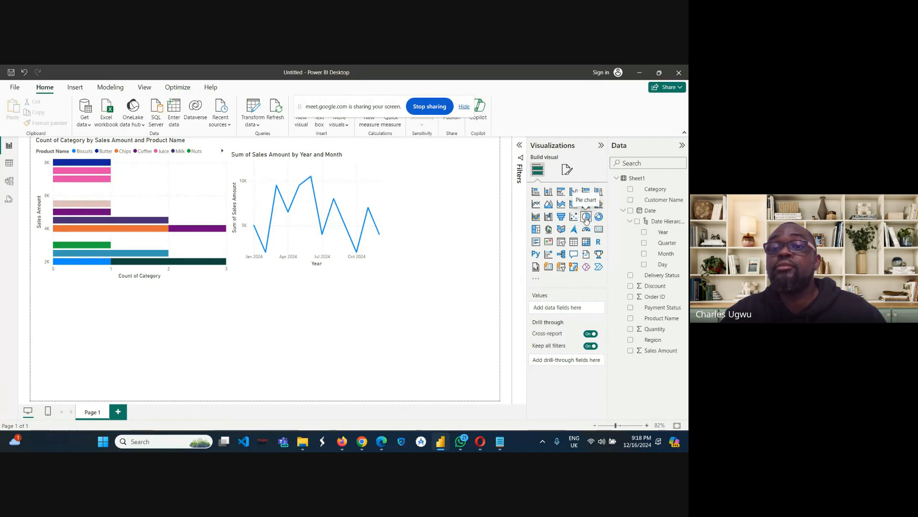
Add a pie chart with Region as the legend and Sales Amount as the values
{"action": "left_click", "coordinate": [586, 218]}
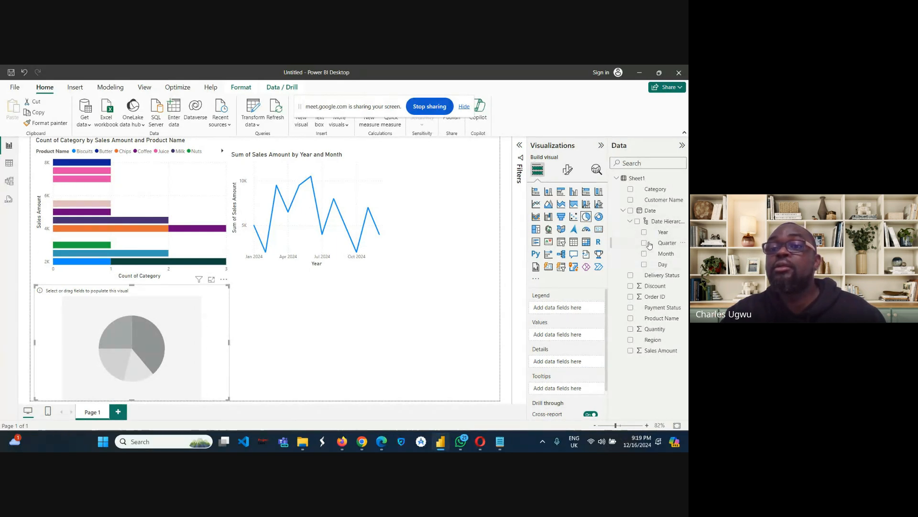
{"action": "left_click", "coordinate": [629, 221]}
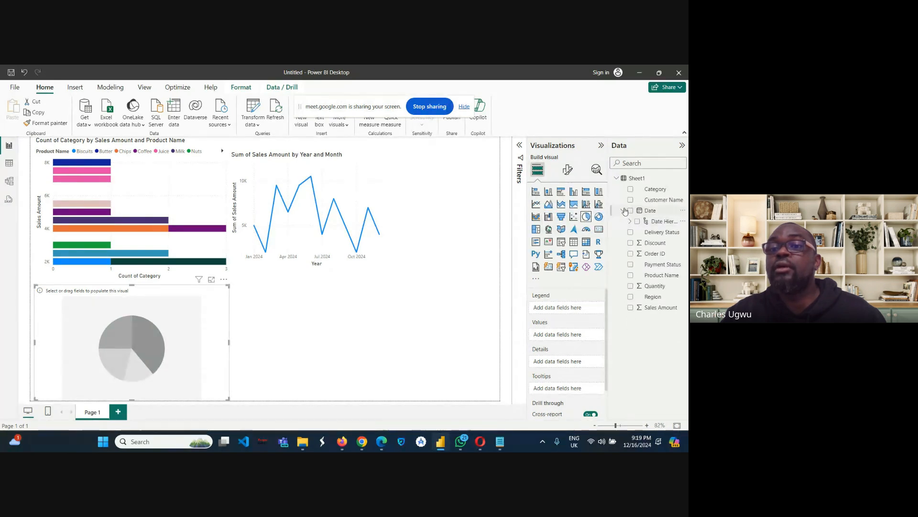
{"action": "left_click", "coordinate": [623, 210]}
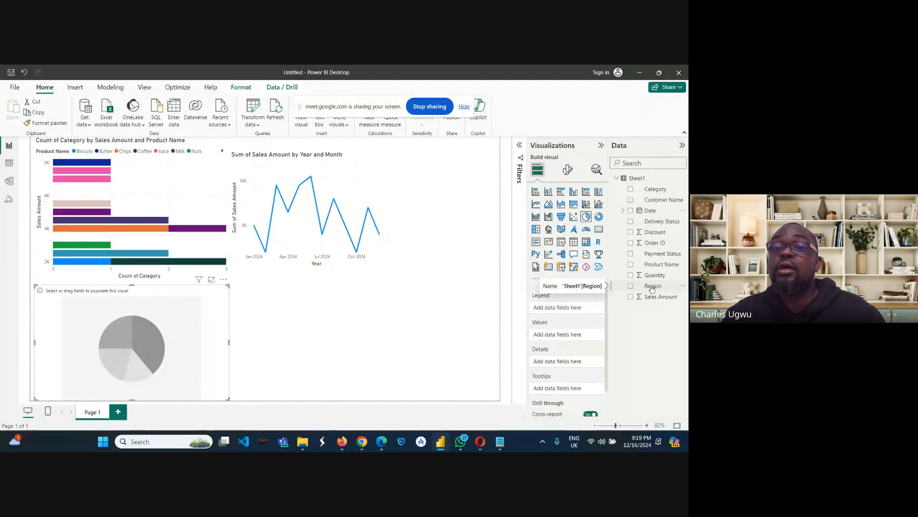
{"action": "left_click_drag", "start_coordinate": [653, 288], "coordinate": [559, 311]}
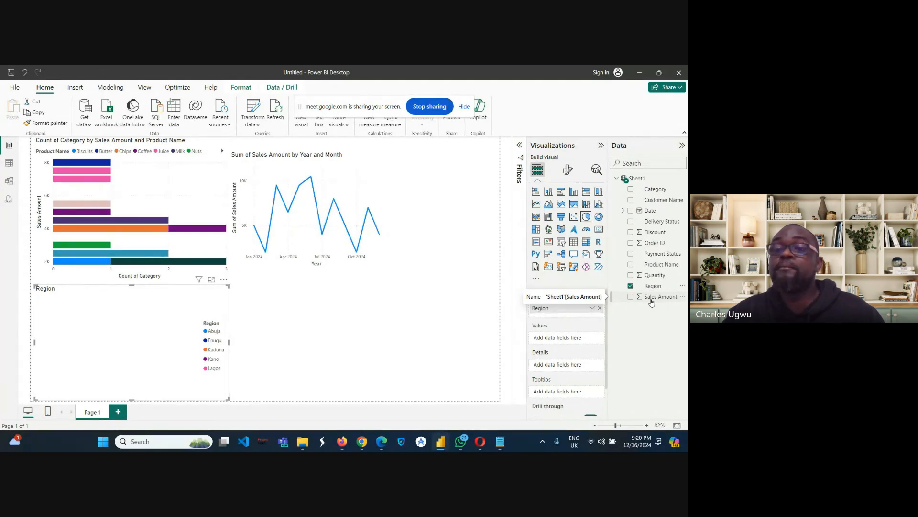
{"action": "left_click_drag", "start_coordinate": [651, 300], "coordinate": [549, 340]}
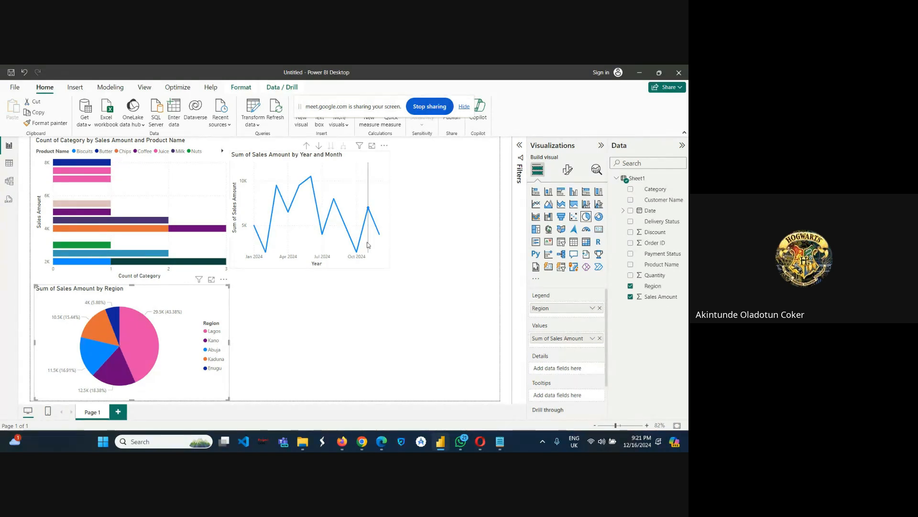
{"action": "mouse_move", "coordinate": [390, 236]}
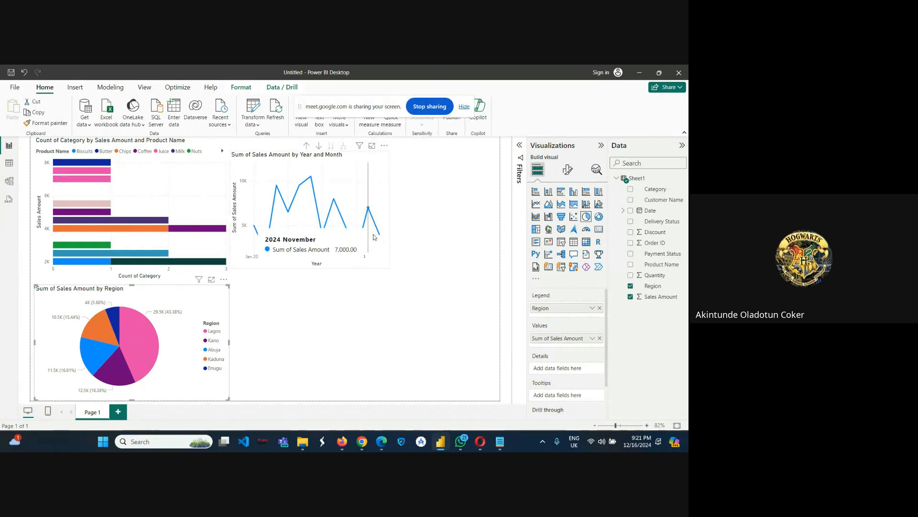
{"action": "left_click", "coordinate": [374, 236]}
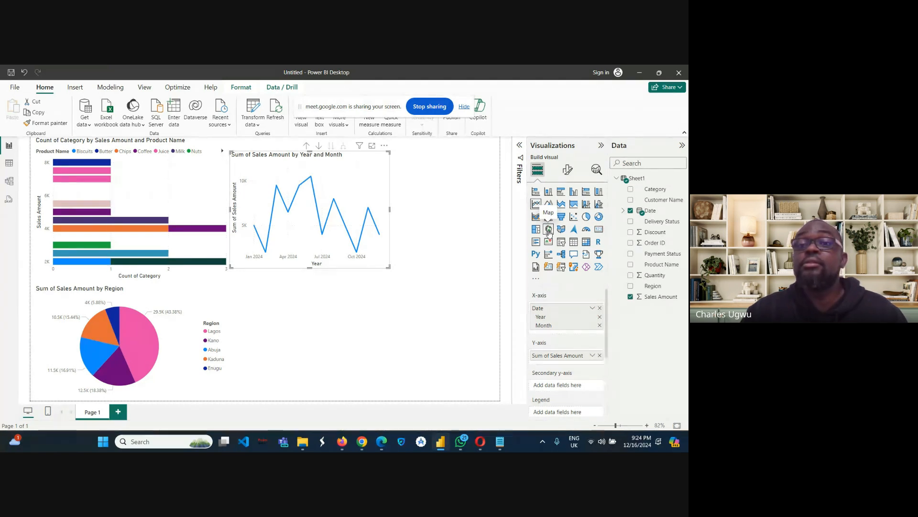
{"action": "left_click", "coordinate": [548, 232]}
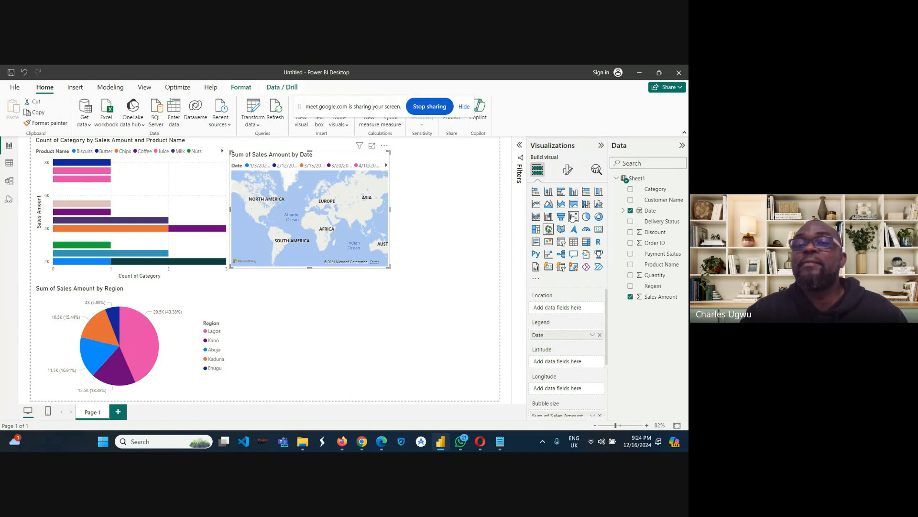
{"action": "left_click", "coordinate": [536, 204]}
Add a separate map visual beside the pie chart and use Region as its location
{"action": "left_click", "coordinate": [430, 288]}
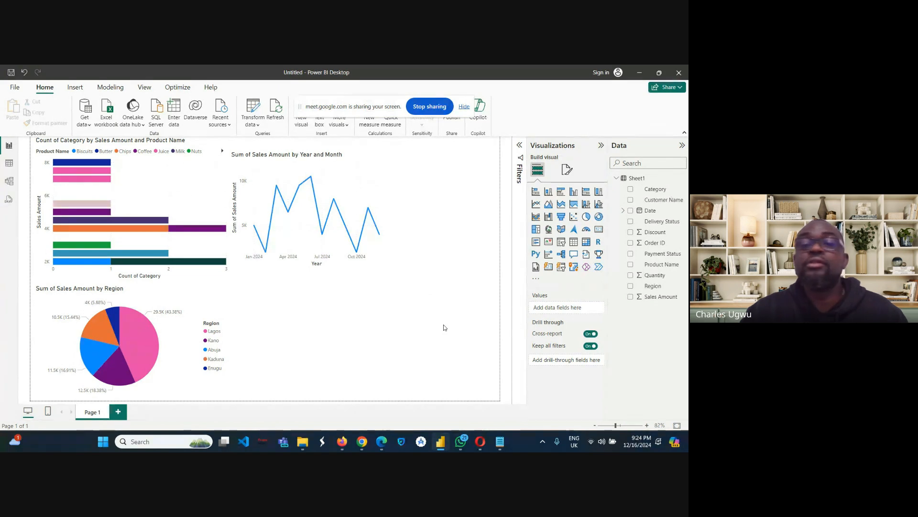
{"action": "left_click", "coordinate": [549, 229]}
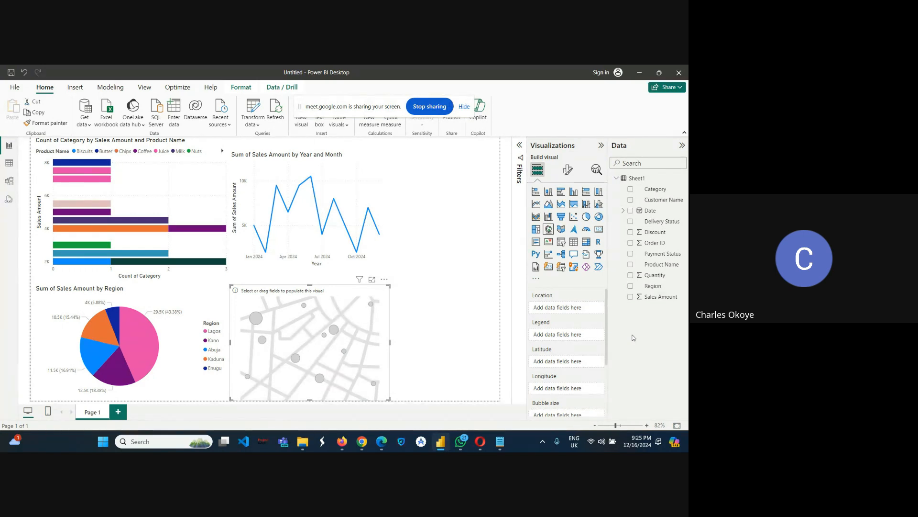
{"action": "left_click", "coordinate": [436, 309]}
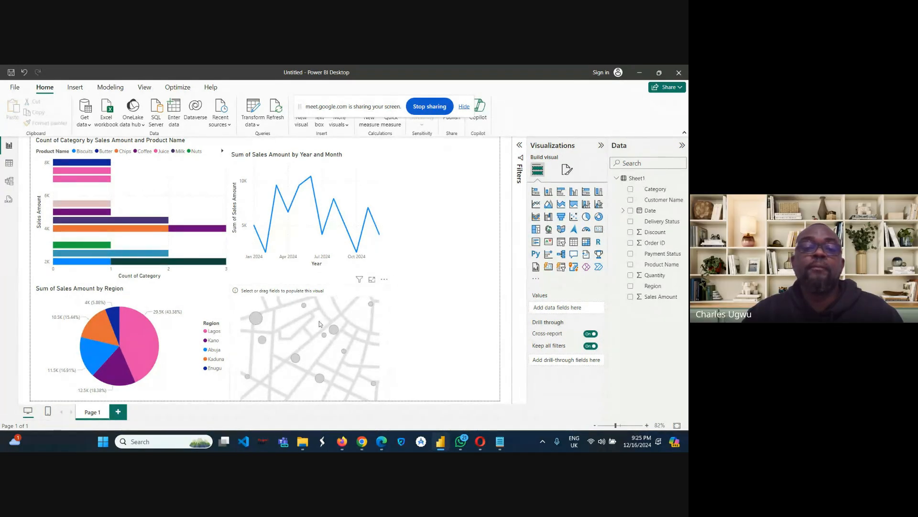
{"action": "left_click", "coordinate": [352, 312]}
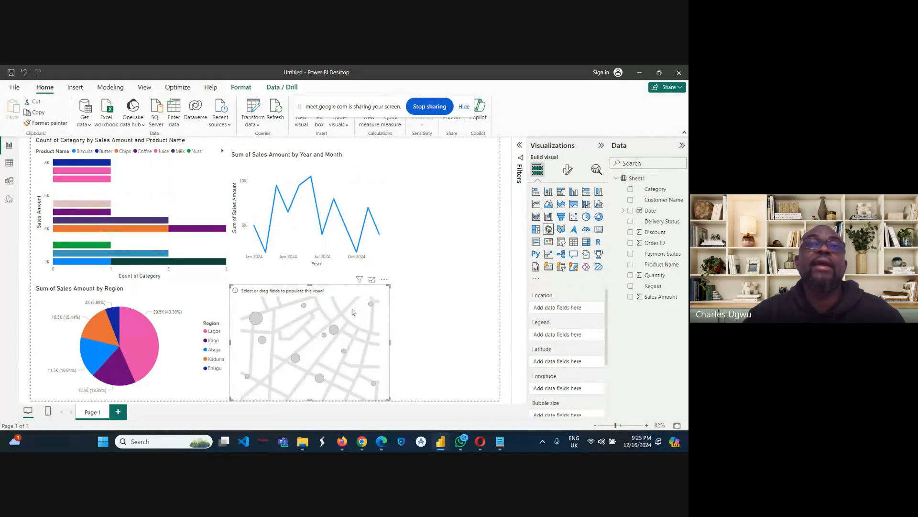
{"action": "left_click", "coordinate": [428, 314]}
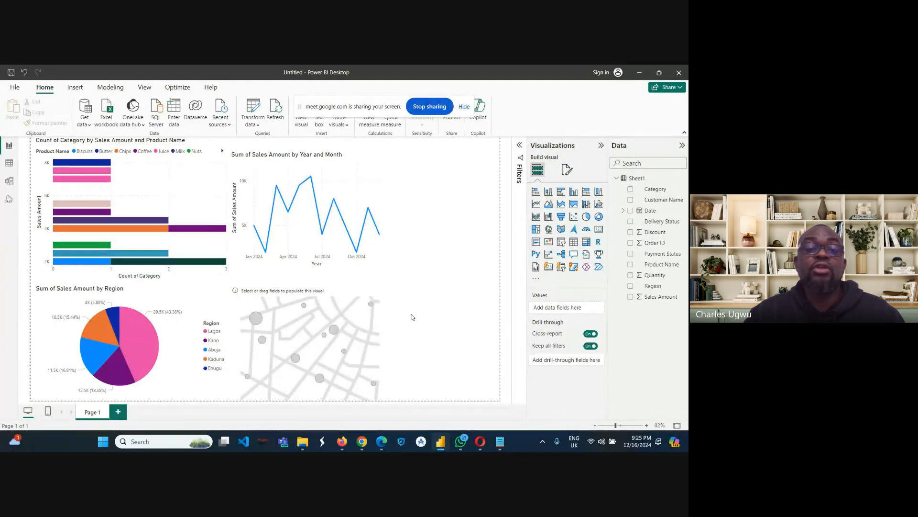
{"action": "left_click", "coordinate": [326, 328]}
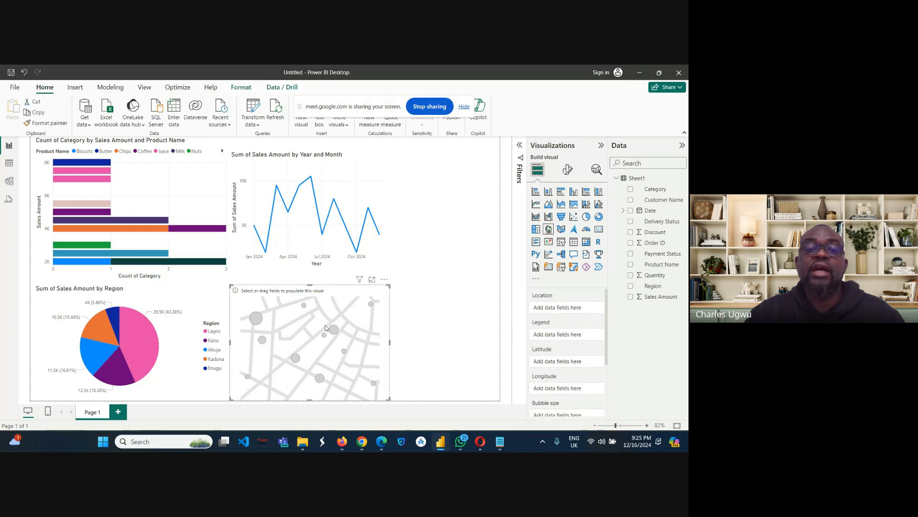
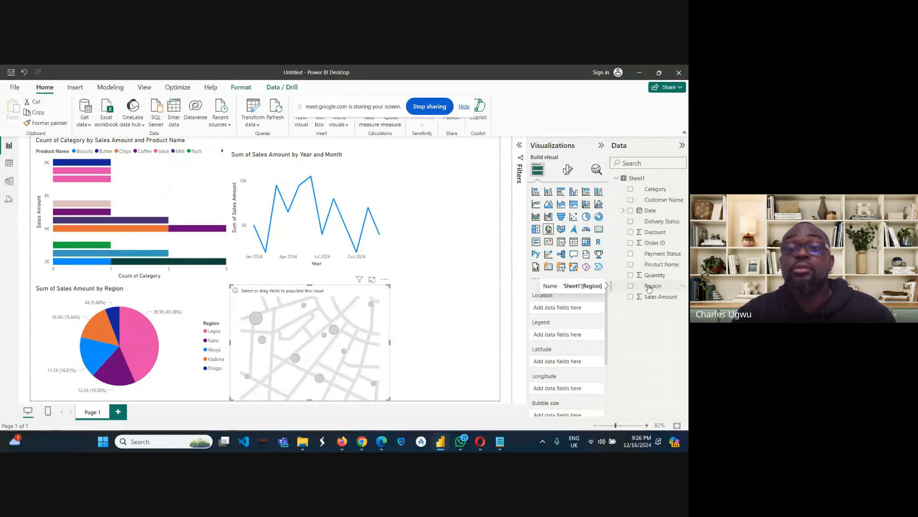
{"action": "left_click_drag", "start_coordinate": [617, 292], "coordinate": [566, 311]}
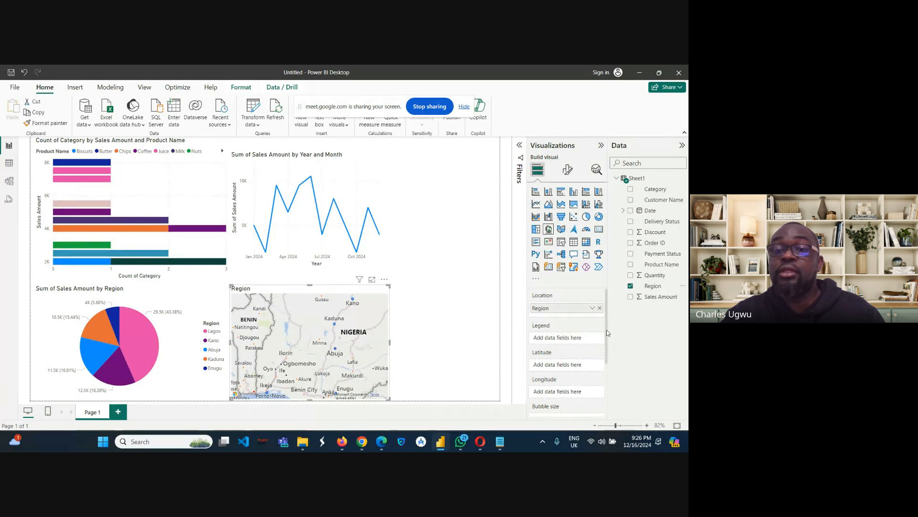
Set Sales Amount as the bubble size of the map visual
{"action": "left_click_drag", "start_coordinate": [607, 331], "coordinate": [609, 352]}
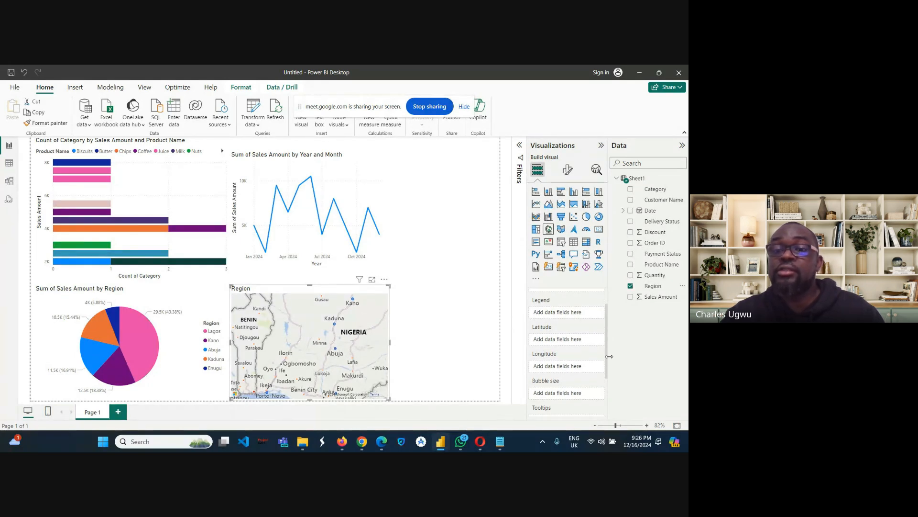
{"action": "scroll", "coordinate": [610, 364], "scroll_direction": "down", "scroll_amount": 1}
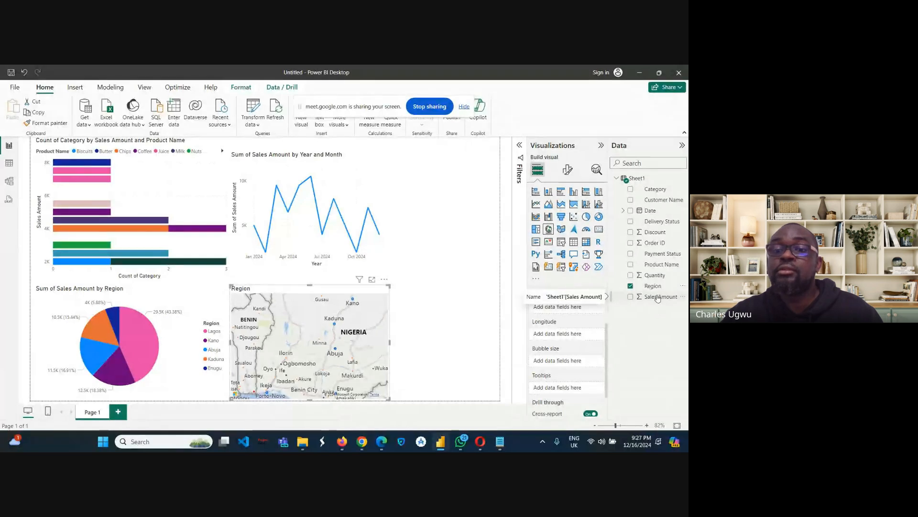
{"action": "left_click_drag", "start_coordinate": [658, 298], "coordinate": [568, 362]}
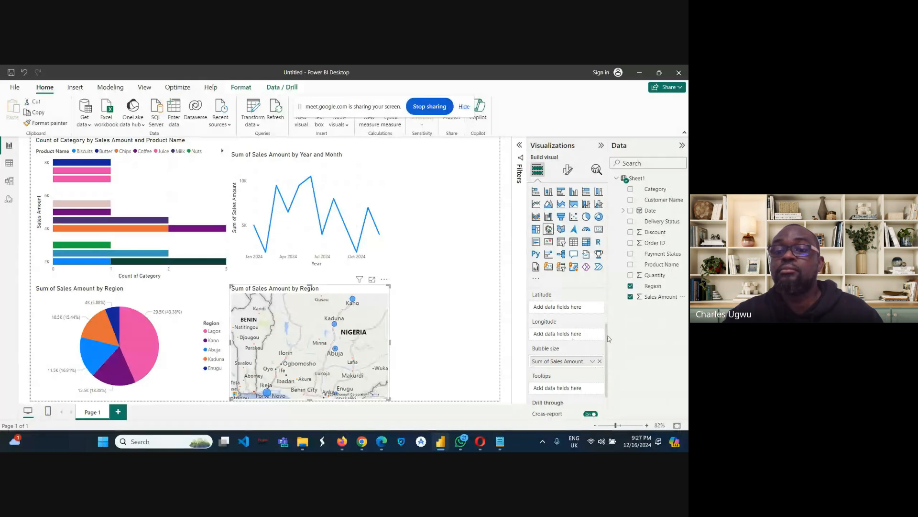
{"action": "scroll", "coordinate": [605, 338], "scroll_direction": "up", "scroll_amount": 1}
{"action": "scroll", "coordinate": [605, 335], "scroll_direction": "up", "scroll_amount": 3}
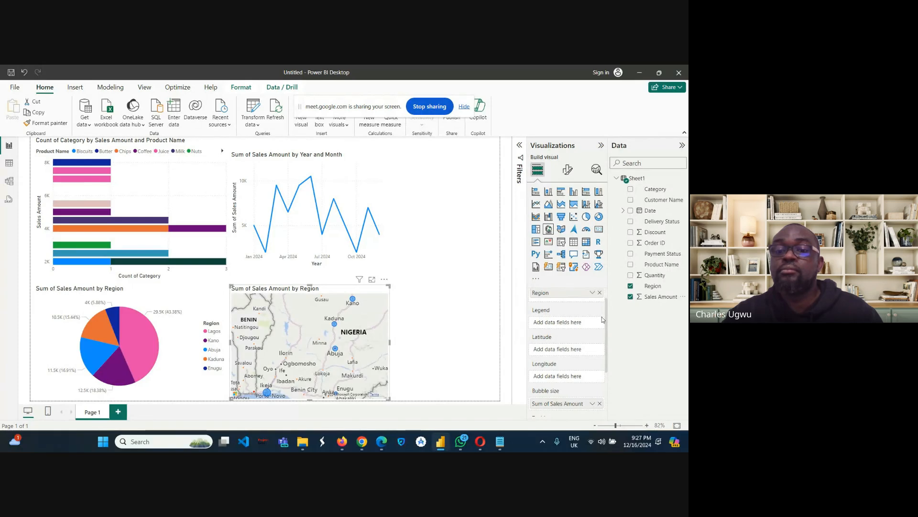
{"action": "mouse_move", "coordinate": [601, 317]}
{"action": "left_mouse_down"}
{"action": "mouse_move", "coordinate": [602, 337]}
{"action": "mouse_move", "coordinate": [600, 330]}
{"action": "left_mouse_up"}
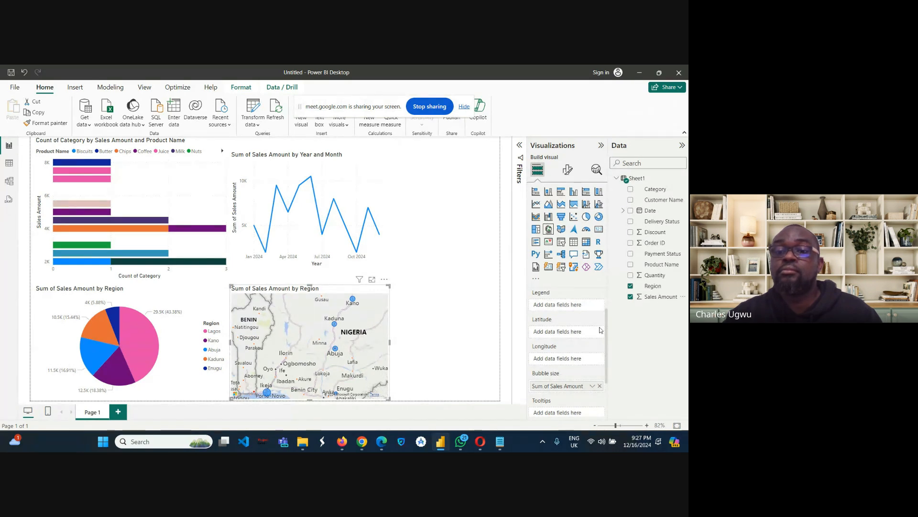
Clear the map's bubble size, try Sales Amount as its legend, and remove it from the legend
{"action": "left_click", "coordinate": [599, 386]}
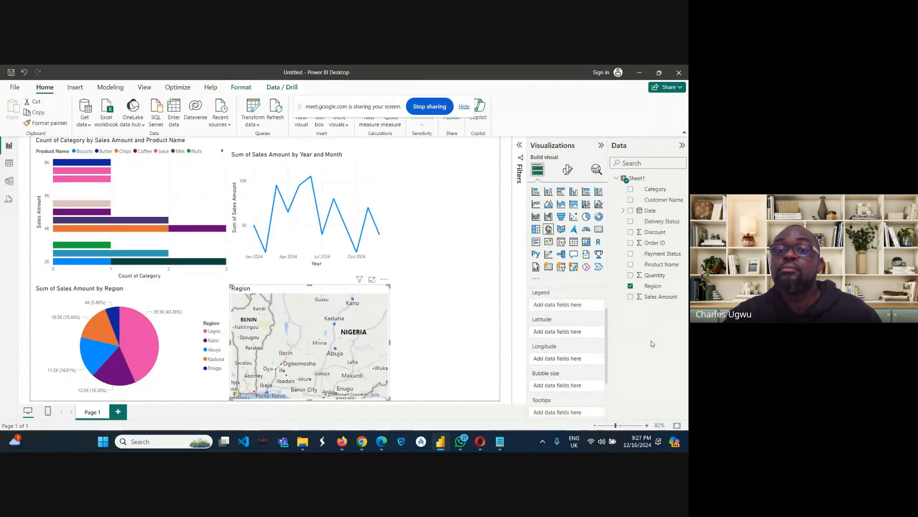
{"action": "left_click_drag", "start_coordinate": [659, 296], "coordinate": [562, 308]}
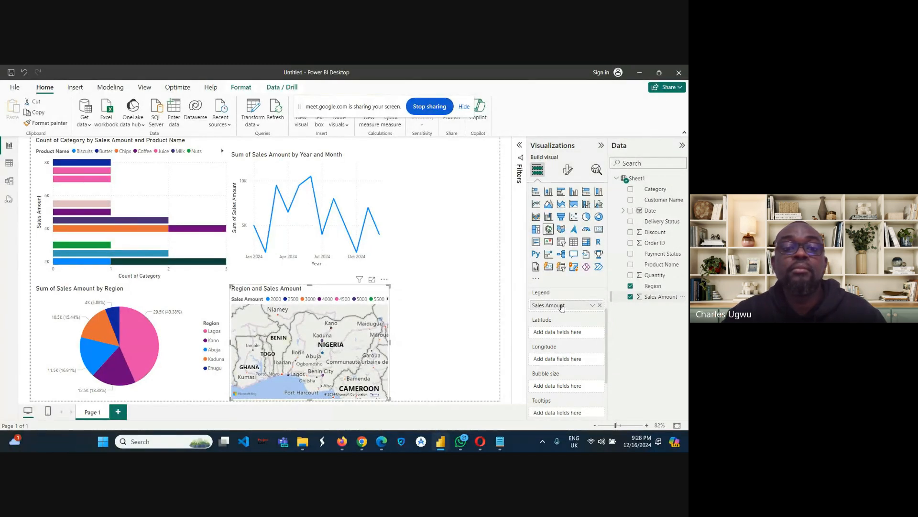
{"action": "left_click", "coordinate": [599, 306]}
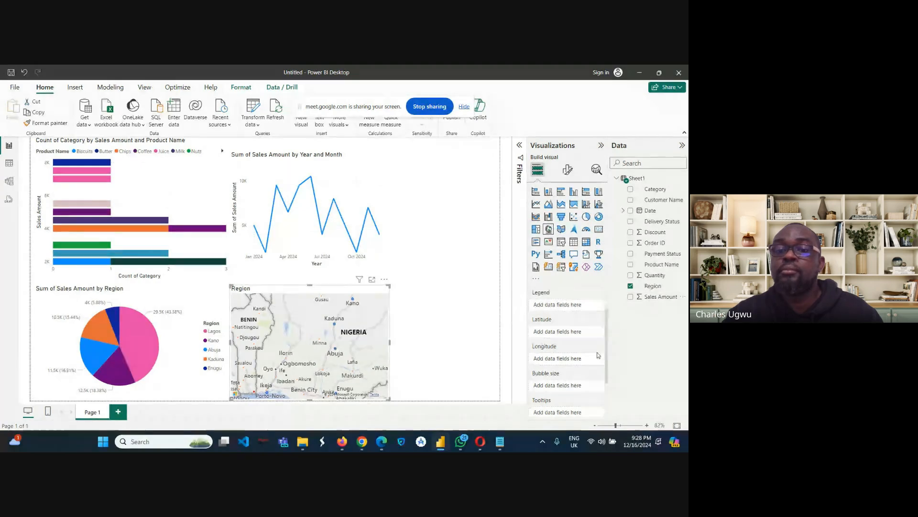
Size the map's bubbles by Sales Amount again, leaving the legend empty
{"action": "right_click", "coordinate": [657, 331]}
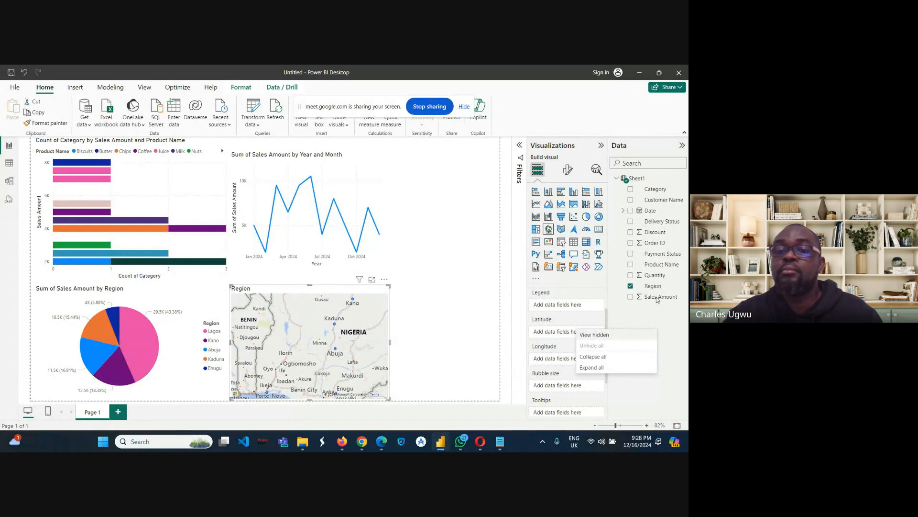
{"action": "right_click", "coordinate": [650, 313]}
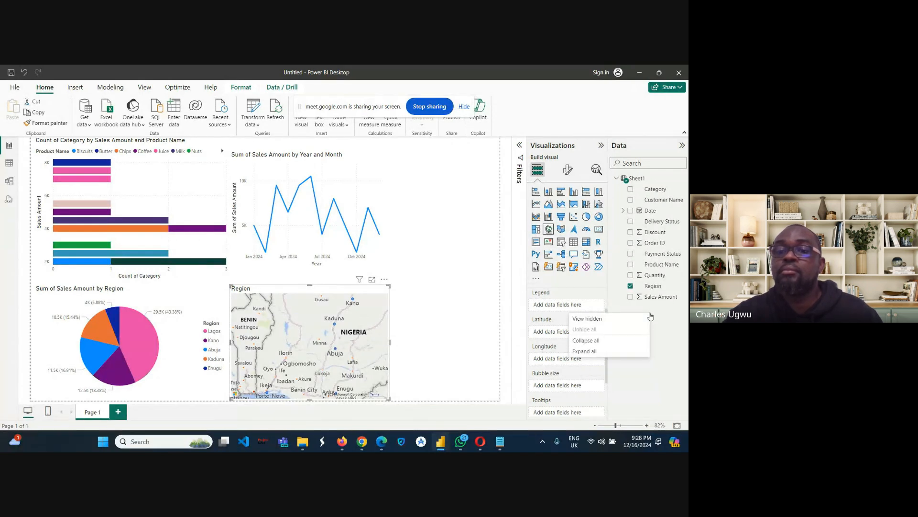
{"action": "left_click", "coordinate": [663, 360]}
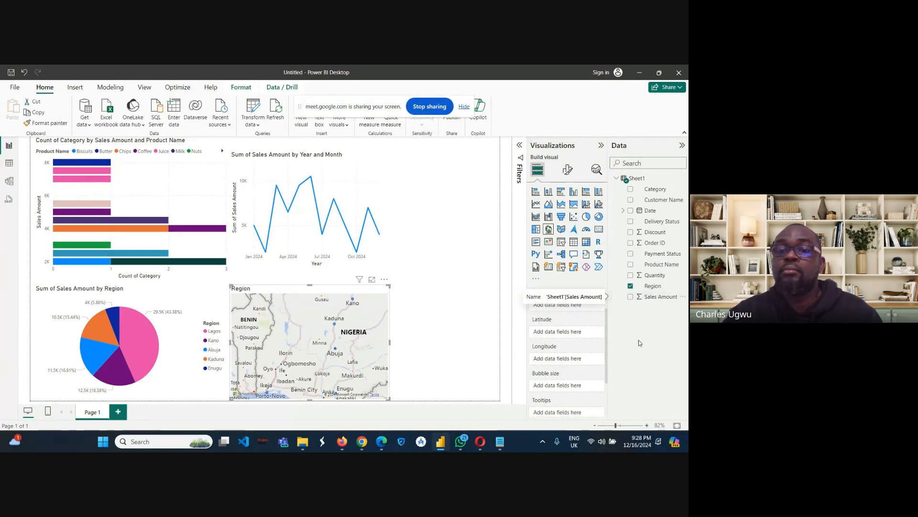
{"action": "right_click", "coordinate": [628, 354]}
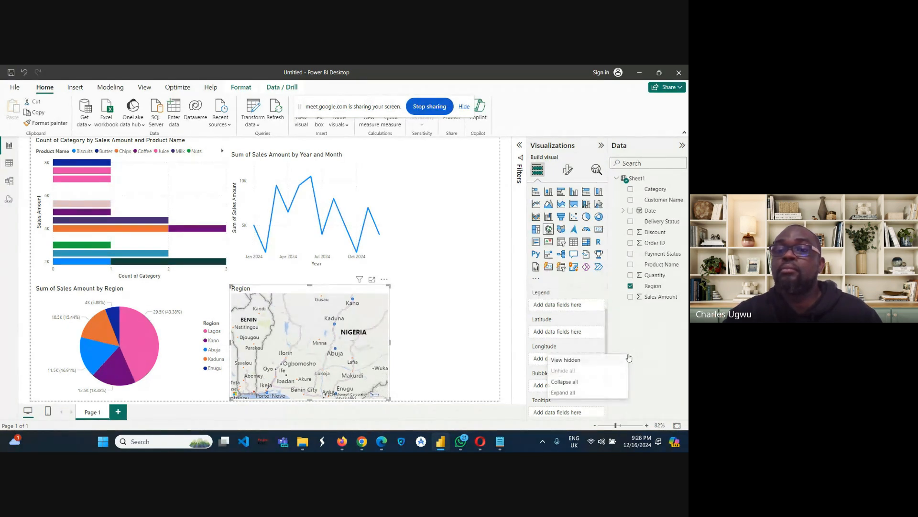
{"action": "left_click", "coordinate": [665, 322]}
{"action": "left_click_drag", "start_coordinate": [659, 300], "coordinate": [562, 388]}
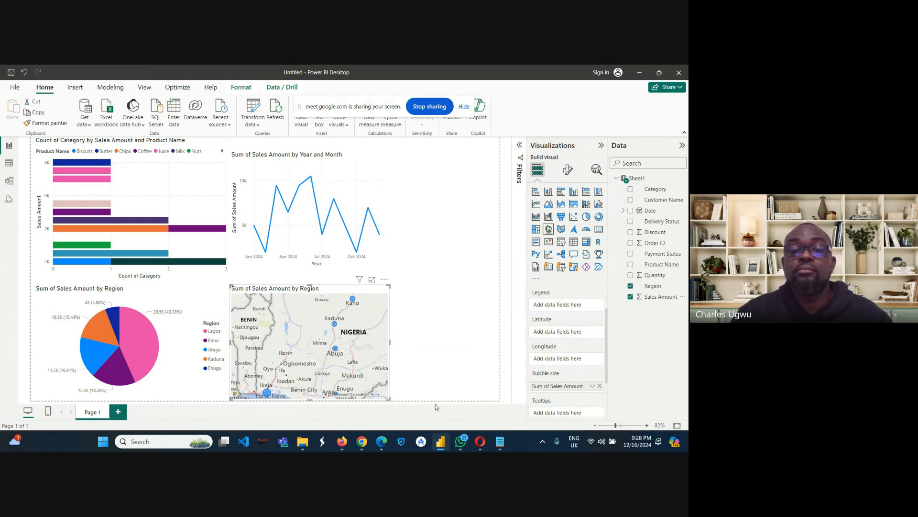
Resize the map visual so all region bubbles fit and its right edge aligns with the line chart above
{"action": "mouse_move", "coordinate": [441, 441]}
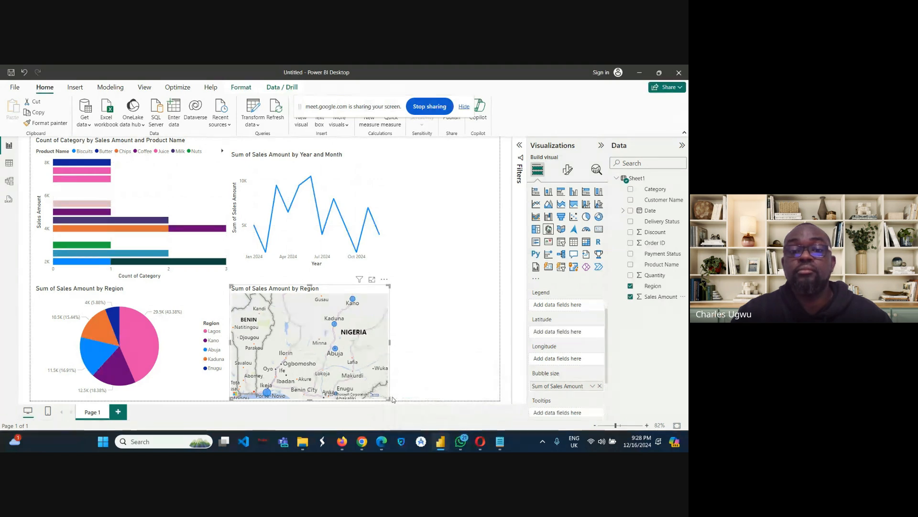
{"action": "mouse_move", "coordinate": [389, 398]}
{"action": "left_mouse_down"}
{"action": "mouse_move", "coordinate": [475, 370]}
{"action": "mouse_move", "coordinate": [477, 413]}
{"action": "mouse_move", "coordinate": [406, 402]}
{"action": "mouse_move", "coordinate": [409, 389]}
{"action": "mouse_move", "coordinate": [425, 390]}
{"action": "mouse_move", "coordinate": [401, 382]}
{"action": "mouse_move", "coordinate": [404, 398]}
{"action": "left_mouse_up"}
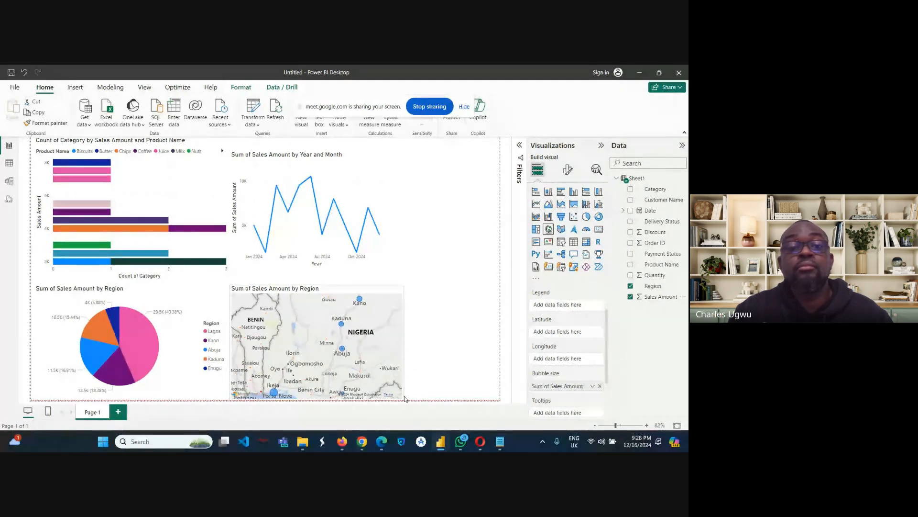
{"action": "left_click", "coordinate": [405, 399]}
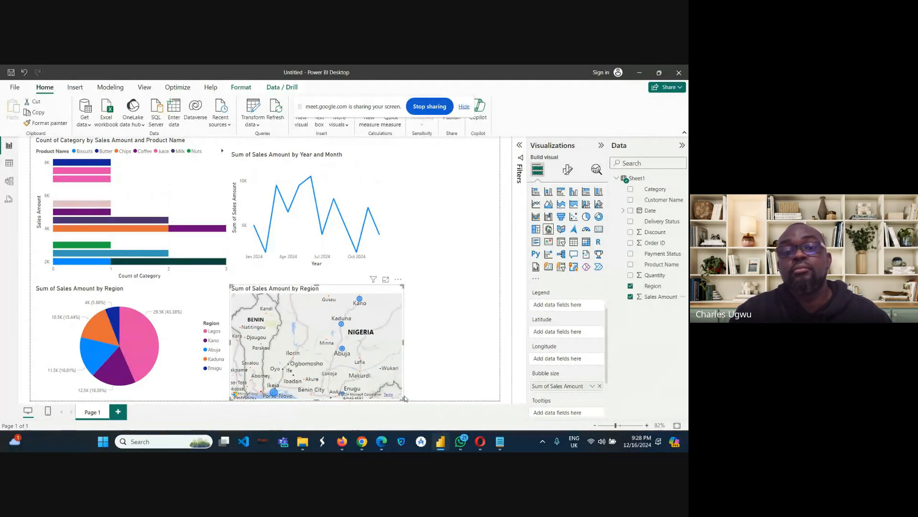
{"action": "left_click", "coordinate": [440, 365]}
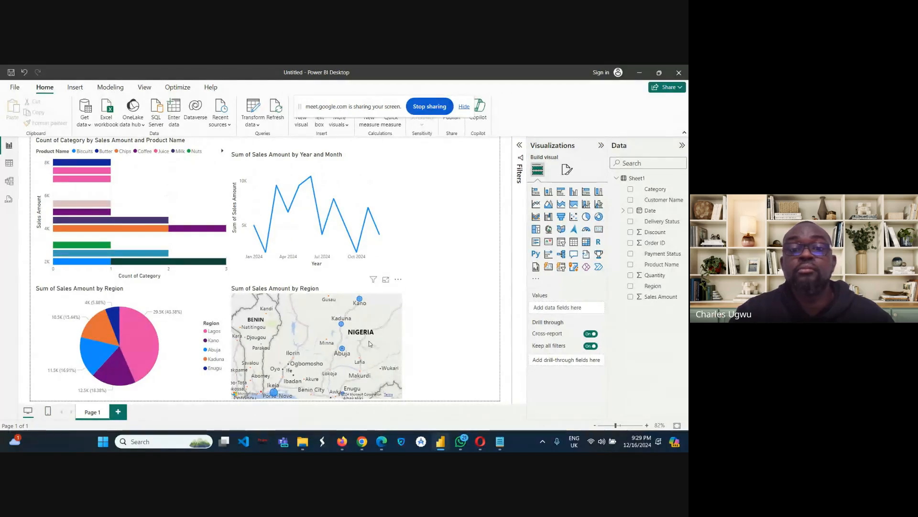
{"action": "left_click_drag", "start_coordinate": [371, 346], "coordinate": [344, 353]}
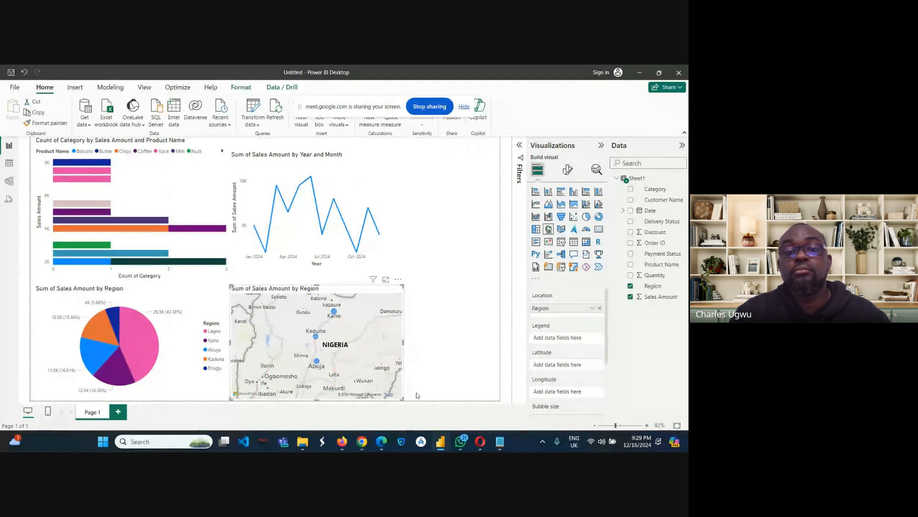
{"action": "left_click_drag", "start_coordinate": [405, 403], "coordinate": [383, 382]}
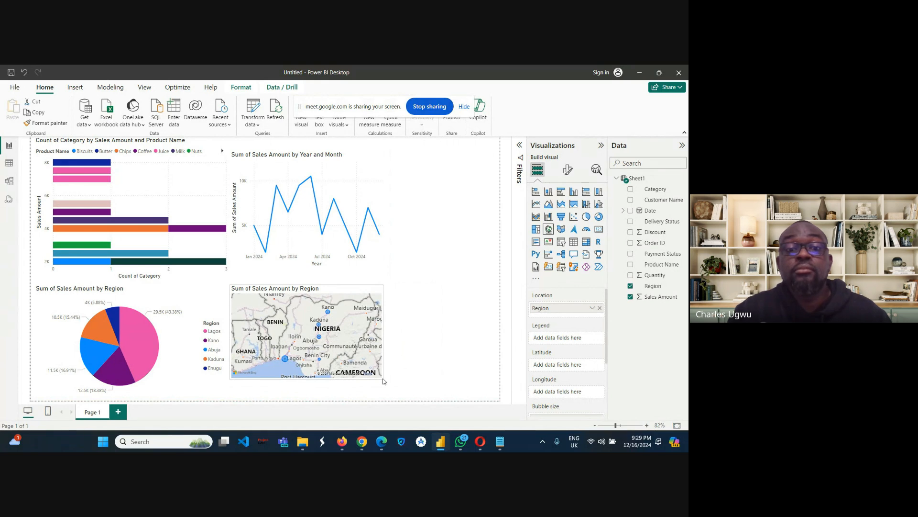
{"action": "mouse_move", "coordinate": [383, 381]}
{"action": "left_mouse_down"}
{"action": "mouse_move", "coordinate": [395, 404]}
{"action": "mouse_move", "coordinate": [391, 395]}
{"action": "left_mouse_up"}
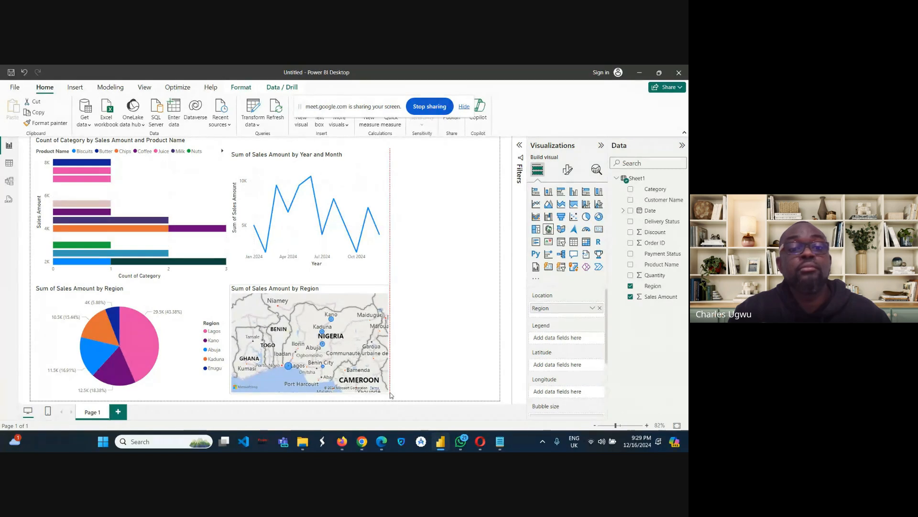
{"action": "left_click_drag", "start_coordinate": [391, 395], "coordinate": [391, 393]}
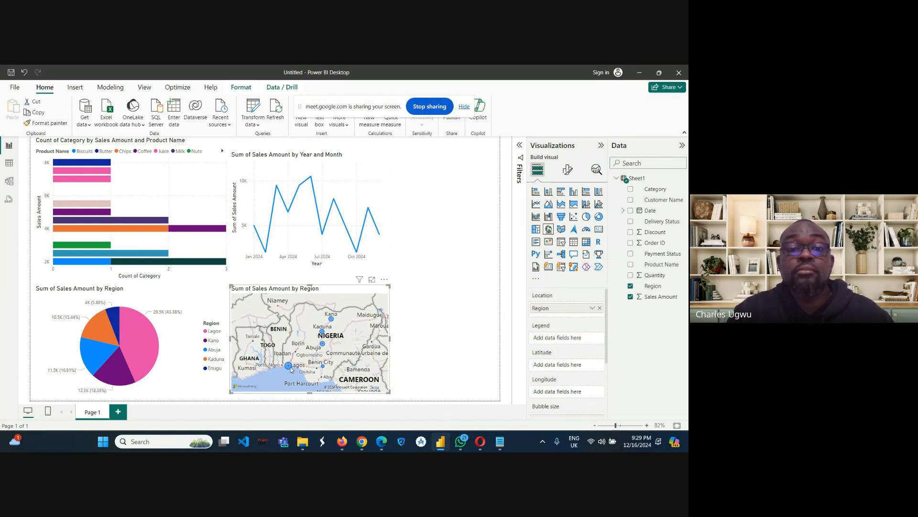
{"action": "mouse_move", "coordinate": [291, 369]}
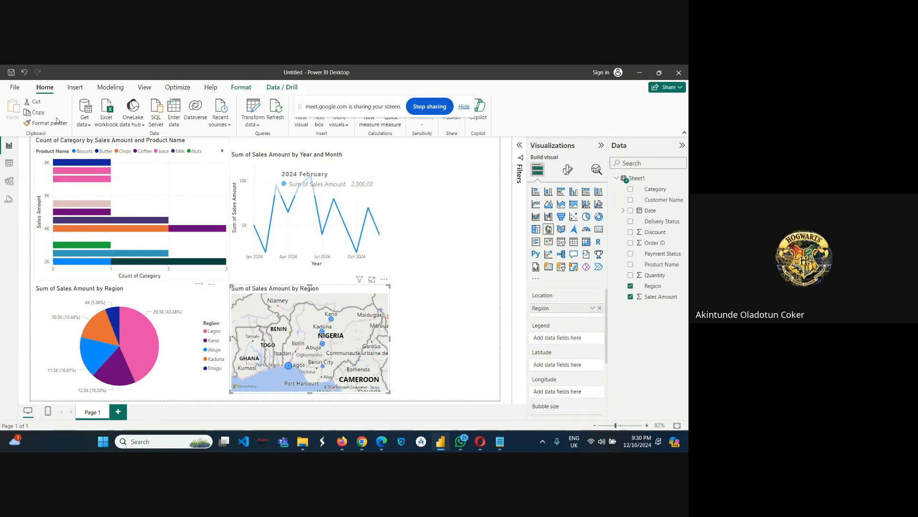
Review the global Security options for the Map and Filled Map visuals setting, and close the options without changes
{"action": "left_click", "coordinate": [15, 88]}
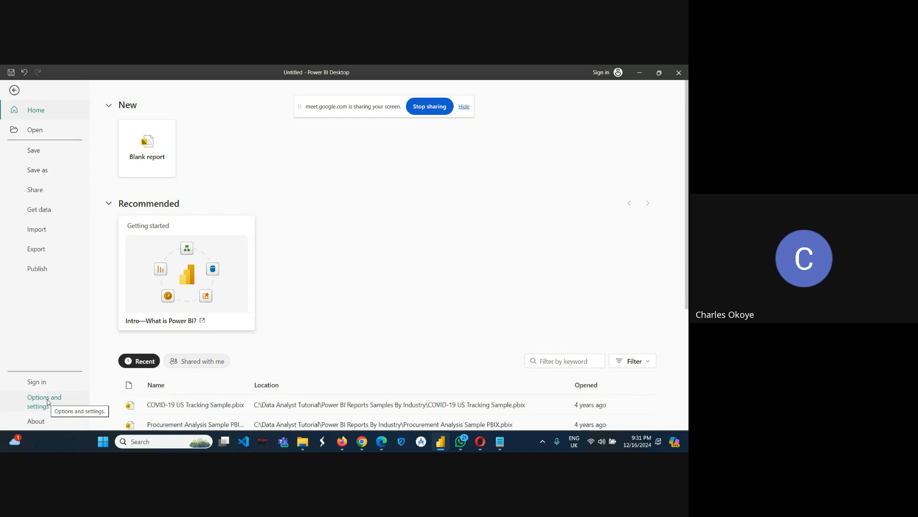
{"action": "left_click", "coordinate": [48, 402]}
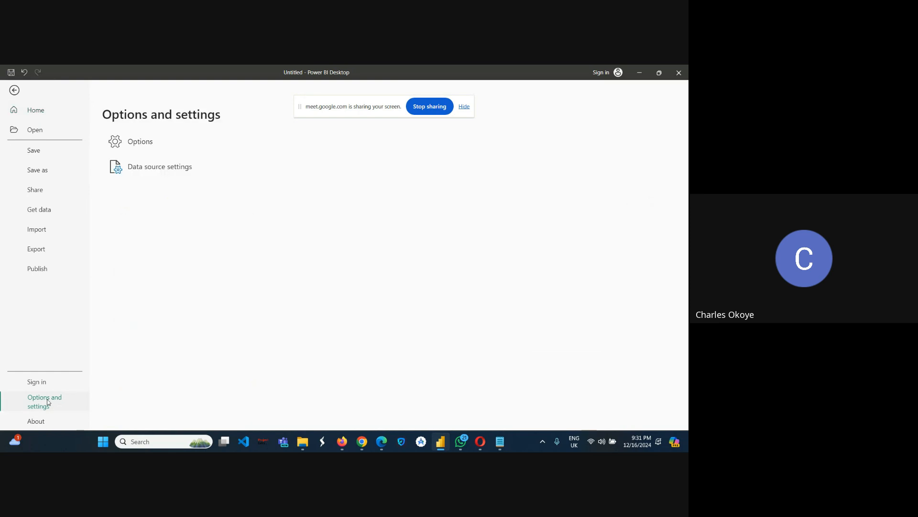
{"action": "left_click", "coordinate": [137, 143]}
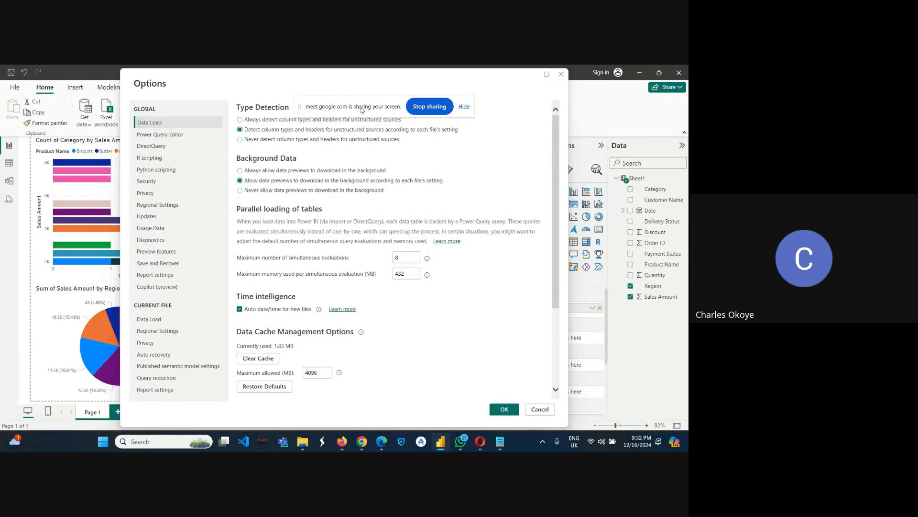
{"action": "left_click_drag", "start_coordinate": [363, 111], "coordinate": [343, 86]}
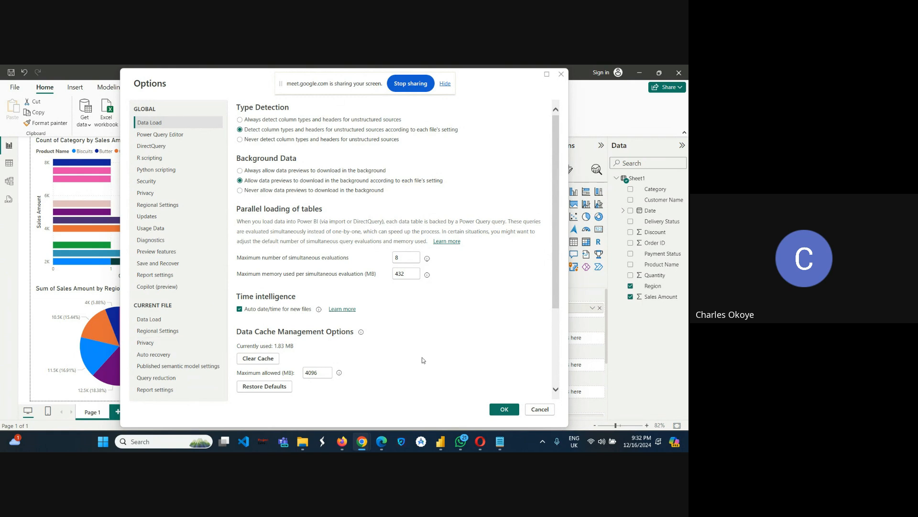
{"action": "left_click", "coordinate": [150, 184]}
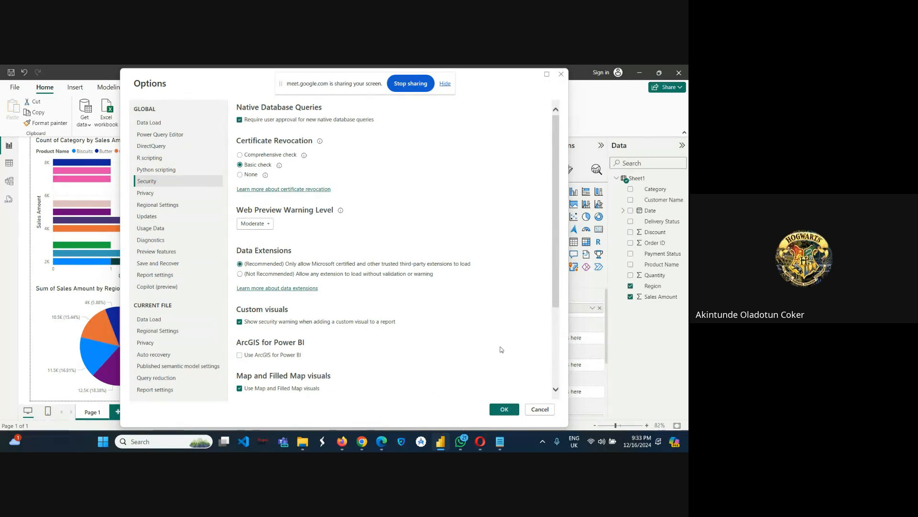
{"action": "left_click_drag", "start_coordinate": [558, 305], "coordinate": [563, 393]}
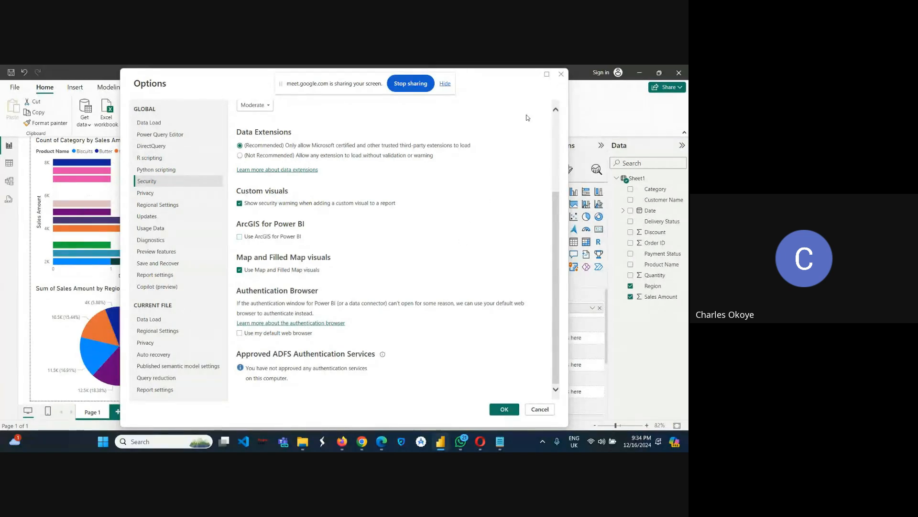
{"action": "left_click", "coordinate": [561, 75]}
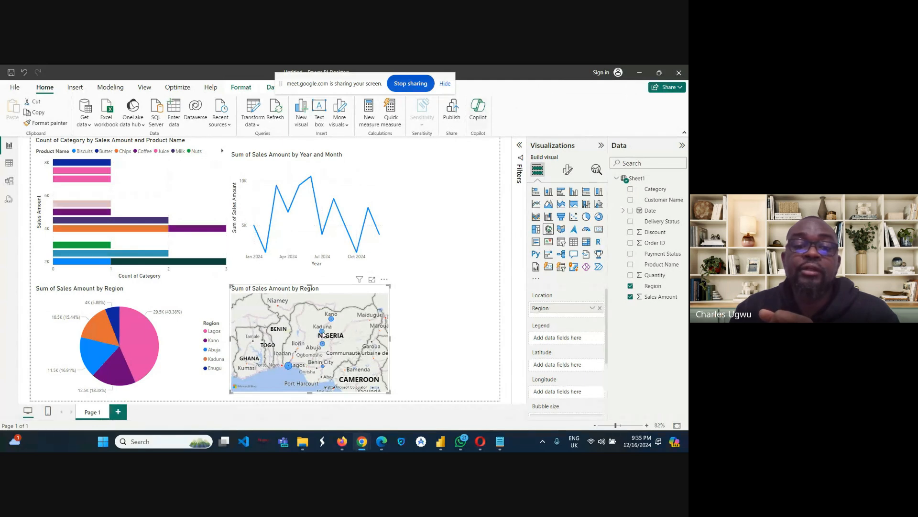
Inspect the Sales Amount details of the Lagos, Enugu, Abuja and Kano bubbles on the map
{"action": "mouse_move", "coordinate": [290, 370]}
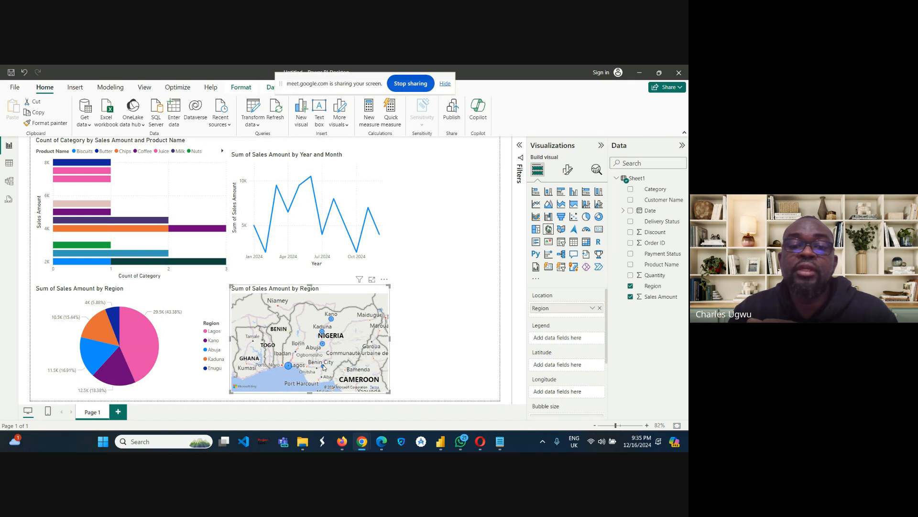
{"action": "mouse_move", "coordinate": [323, 367]}
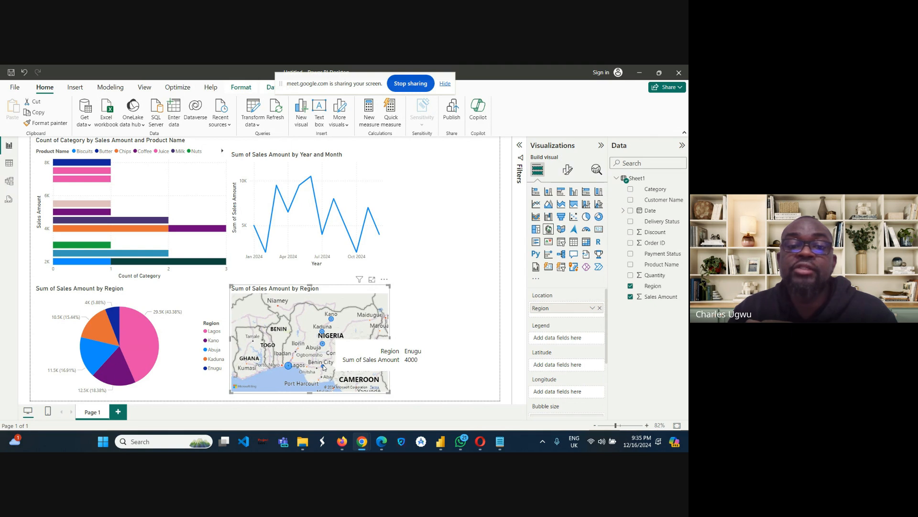
{"action": "mouse_move", "coordinate": [322, 347]}
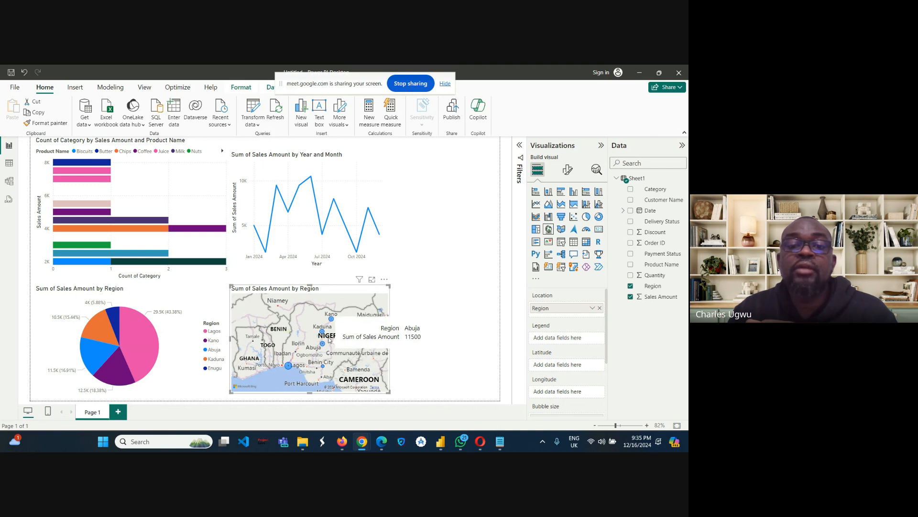
{"action": "mouse_move", "coordinate": [331, 321]}
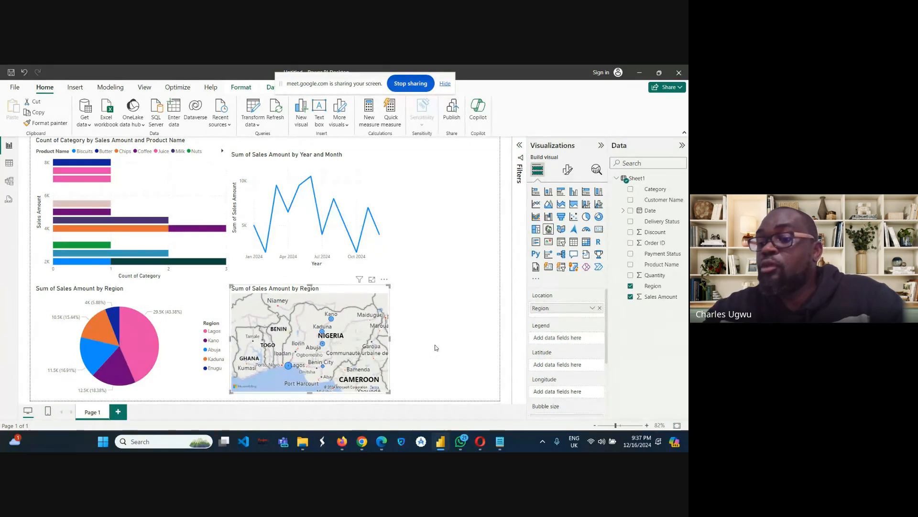
Add a slicer on the Category field in the empty space beside the line chart
{"action": "left_click", "coordinate": [436, 347]}
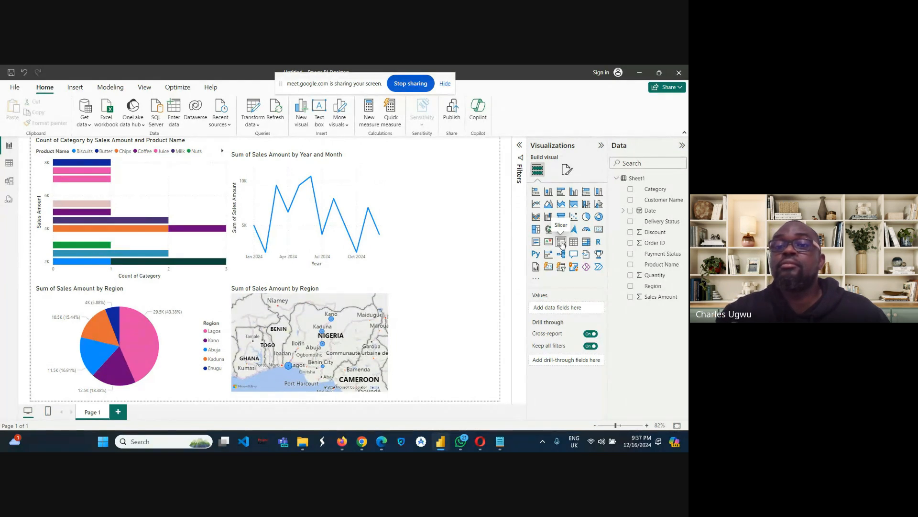
{"action": "left_click", "coordinate": [562, 243]}
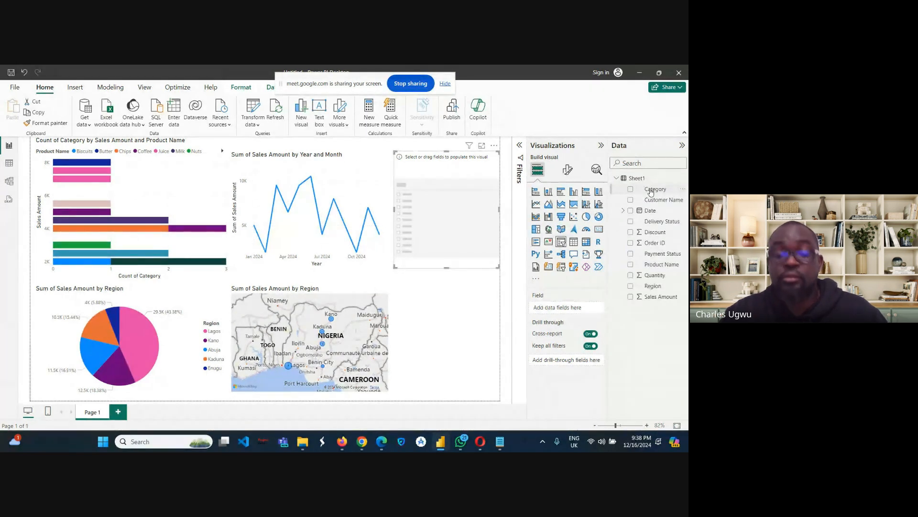
{"action": "left_click_drag", "start_coordinate": [651, 192], "coordinate": [566, 311]}
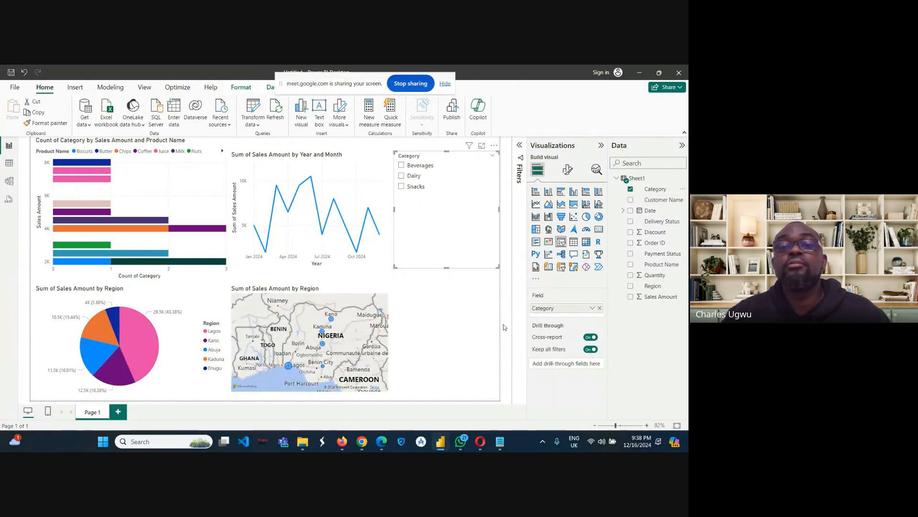
{"action": "left_click", "coordinate": [469, 318]}
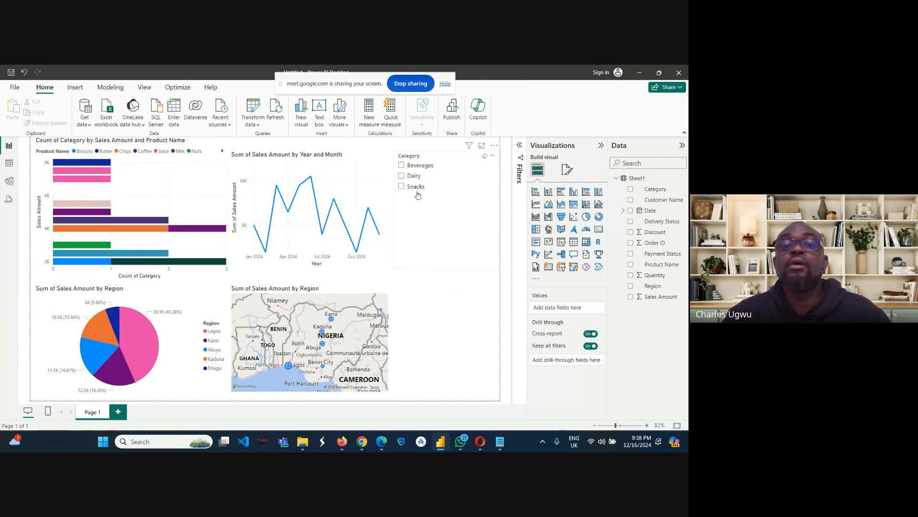
Test the slicer by filtering the visuals by Beverages, Dairy and Snacks in turn, and clear the selection
{"action": "left_click", "coordinate": [402, 166]}
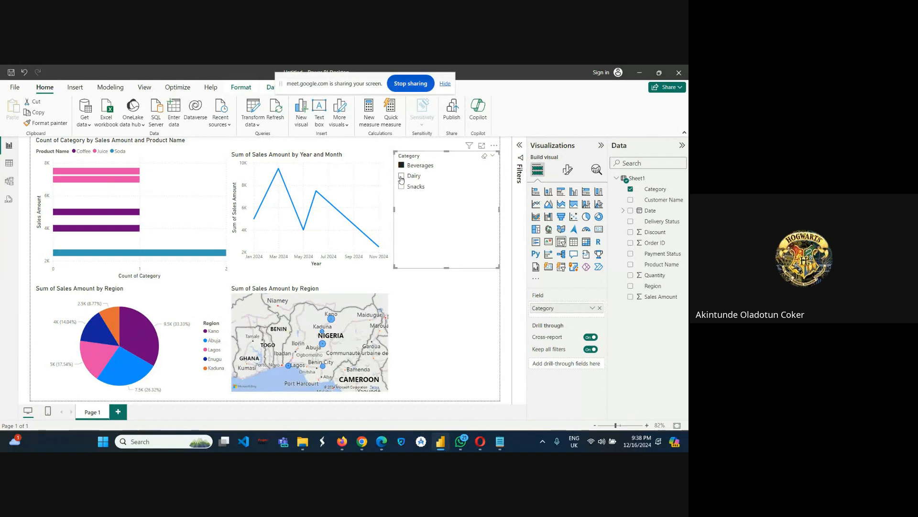
{"action": "left_click", "coordinate": [402, 177]}
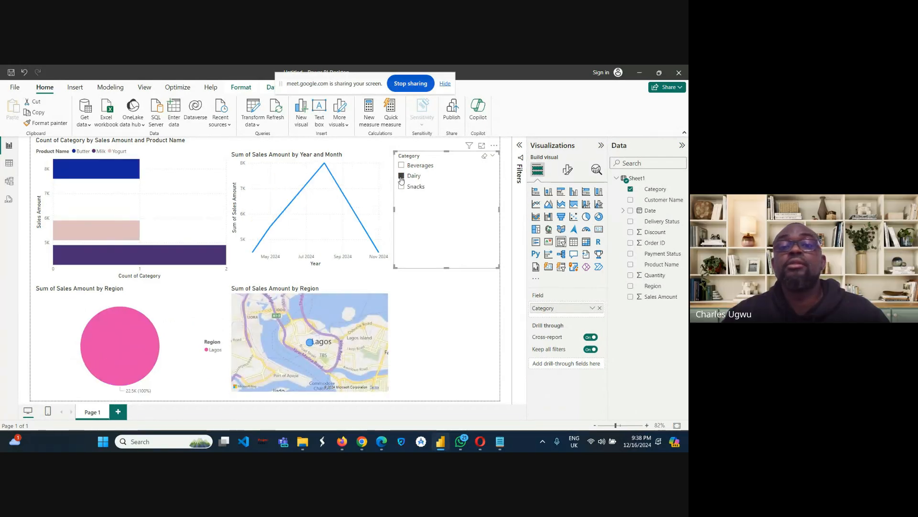
{"action": "left_click", "coordinate": [401, 186]}
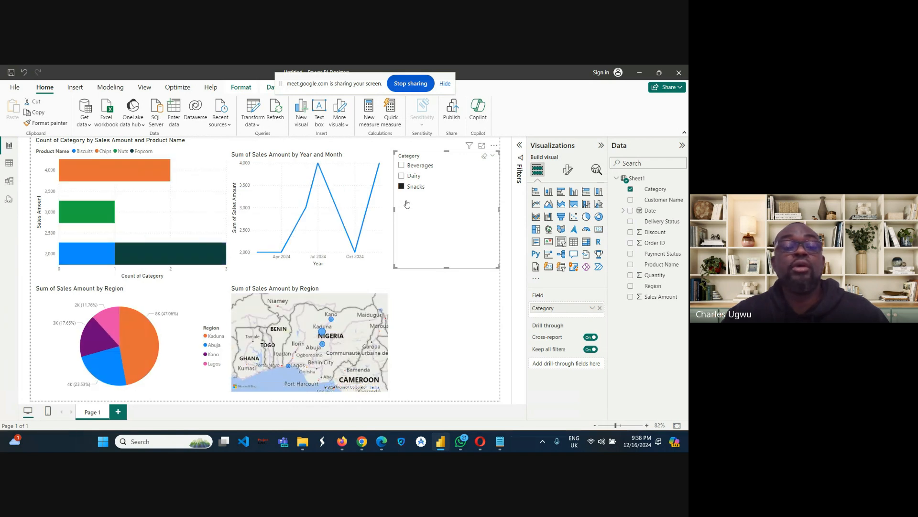
{"action": "left_click", "coordinate": [402, 166]}
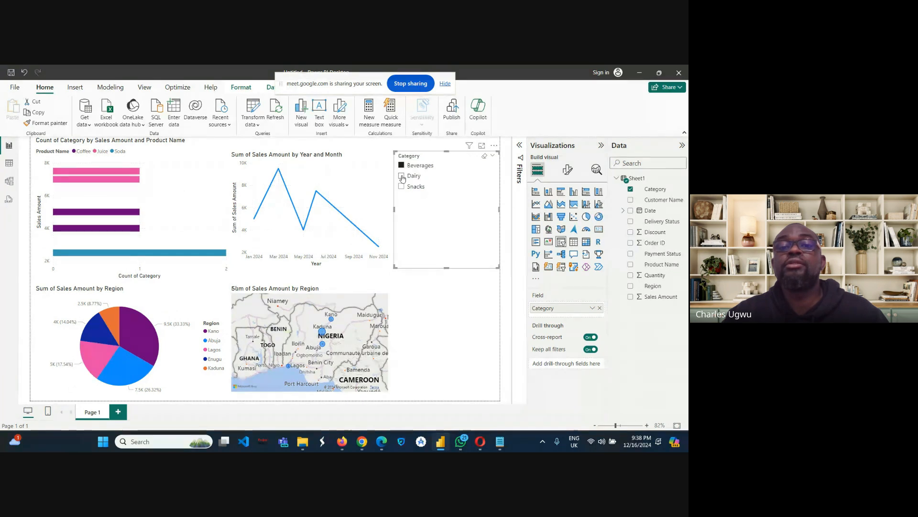
{"action": "left_click", "coordinate": [402, 177]}
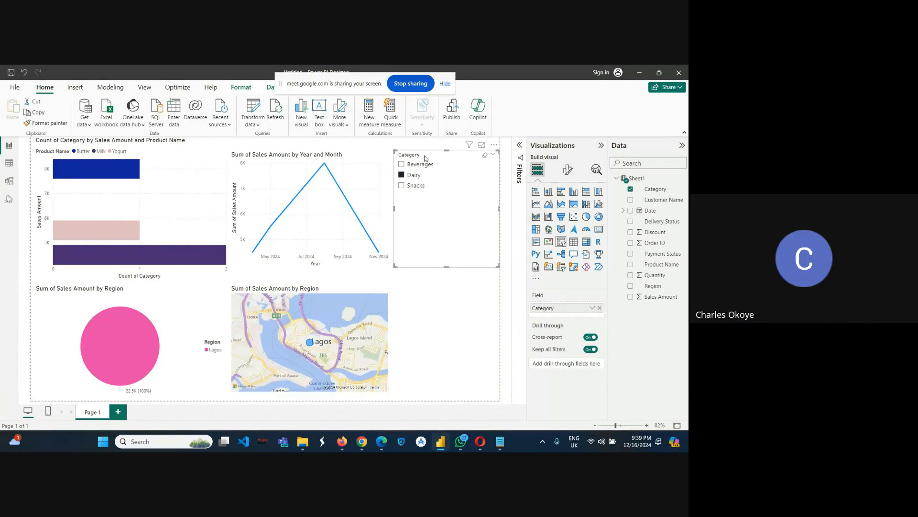
{"action": "left_click", "coordinate": [402, 176]}
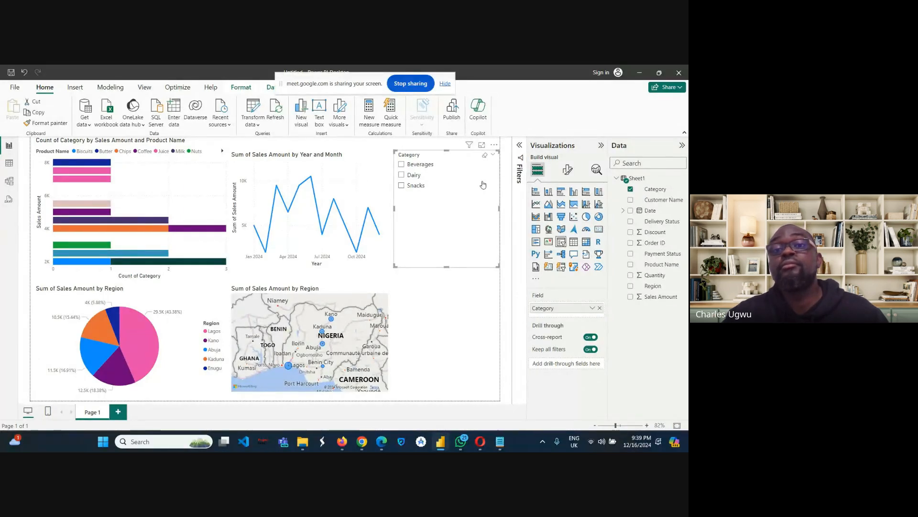
Remove the Category slicer and insert a new slicer on the Category field in the same place
{"action": "left_click", "coordinate": [494, 146]}
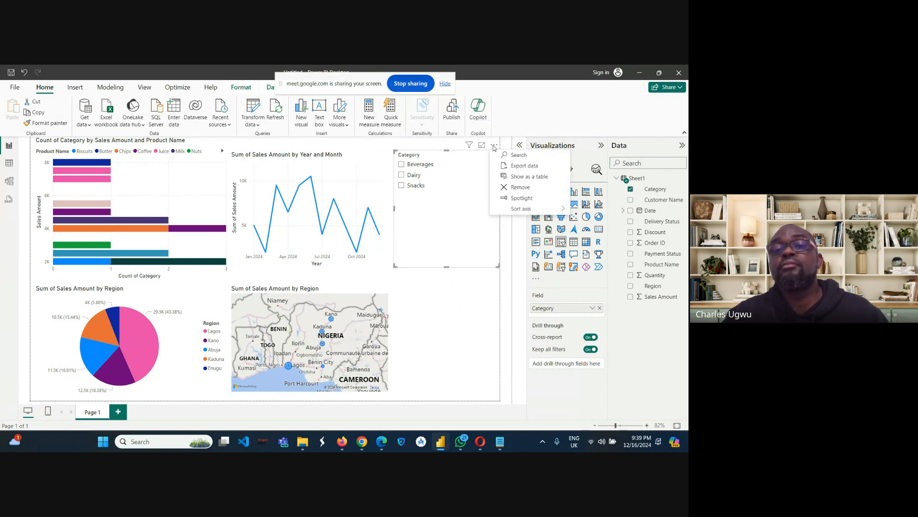
{"action": "left_click", "coordinate": [503, 188]}
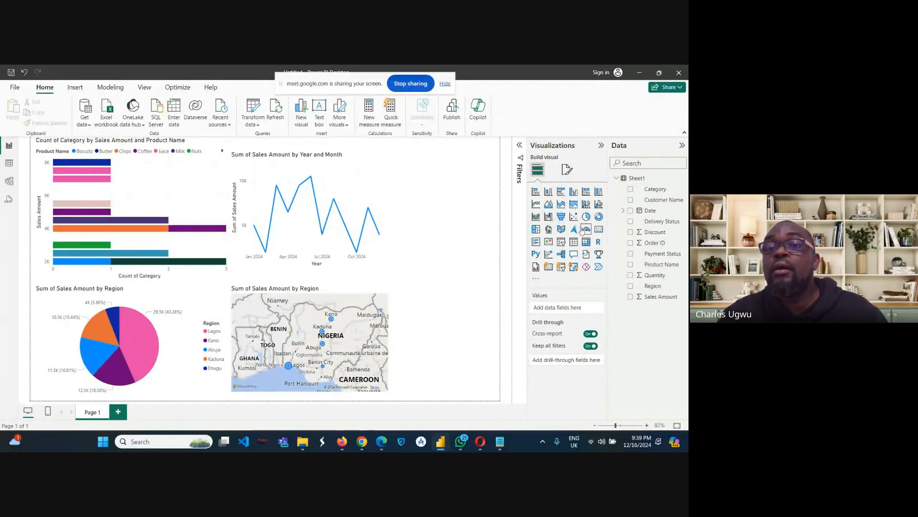
{"action": "left_click", "coordinate": [562, 242]}
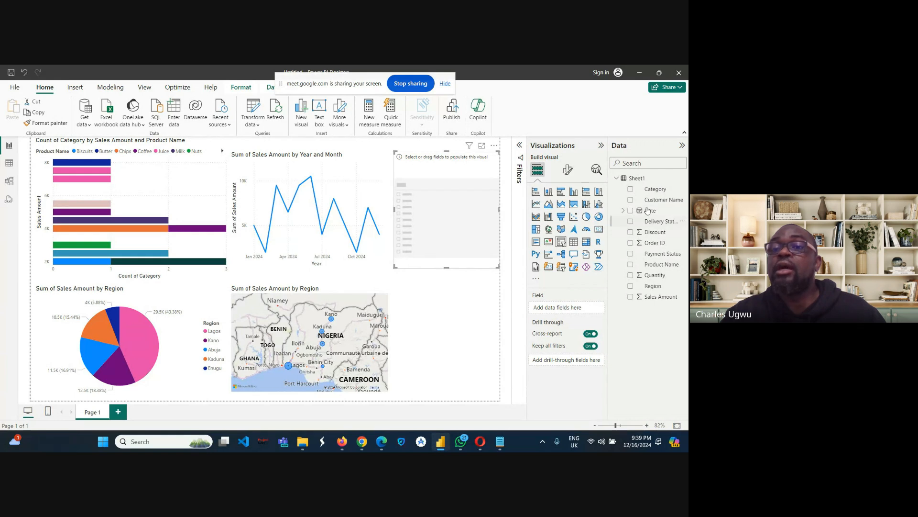
{"action": "left_click_drag", "start_coordinate": [646, 214], "coordinate": [577, 314]}
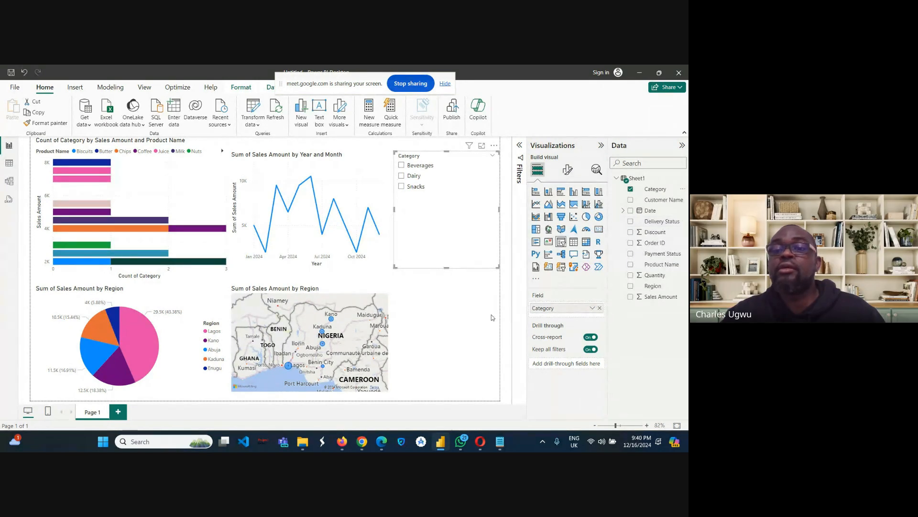
{"action": "left_click", "coordinate": [593, 309]}
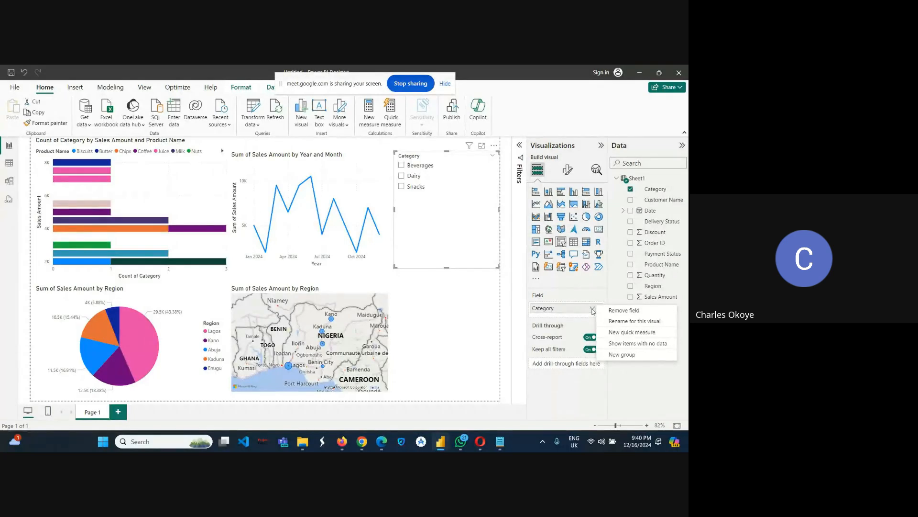
{"action": "left_click", "coordinate": [490, 324]}
{"action": "left_click", "coordinate": [490, 323]}
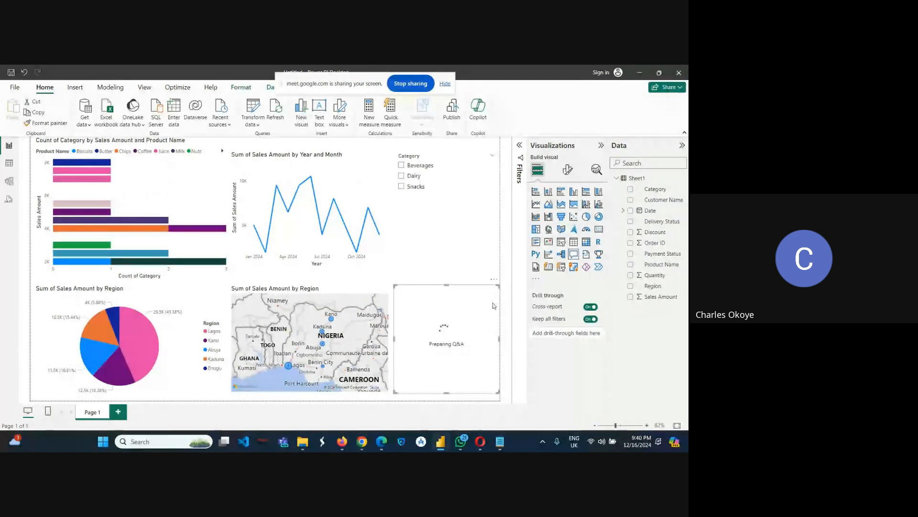
{"action": "left_click", "coordinate": [494, 280]}
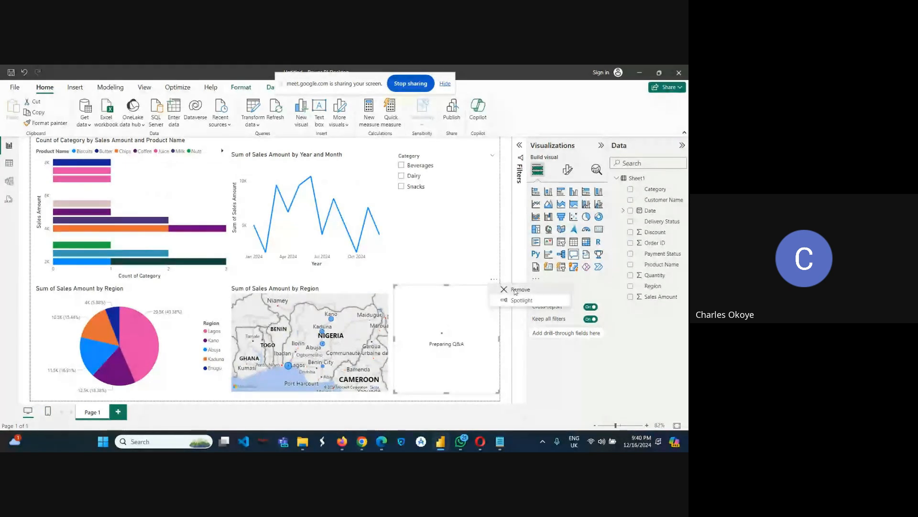
{"action": "left_click", "coordinate": [509, 289]}
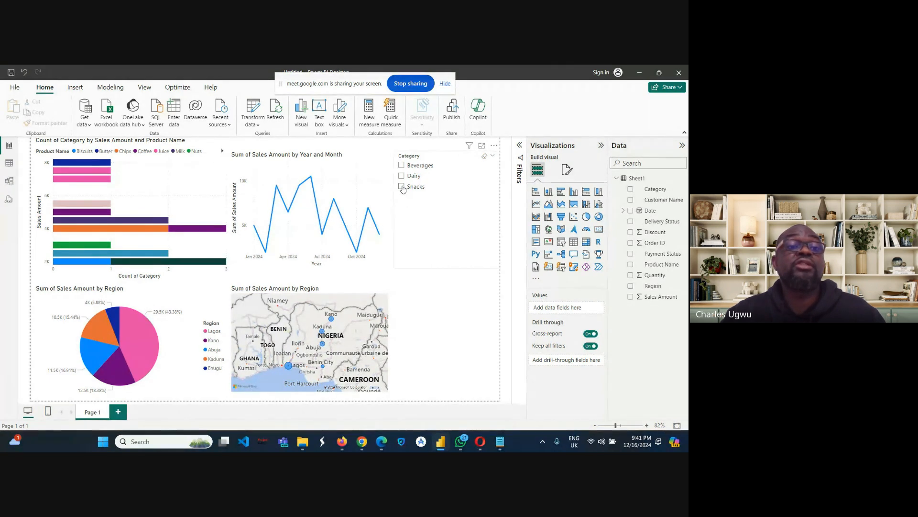
Filter the report by Snacks and examine the line chart, then by Beverages, clearing the slicer after each
{"action": "left_click", "coordinate": [402, 186]}
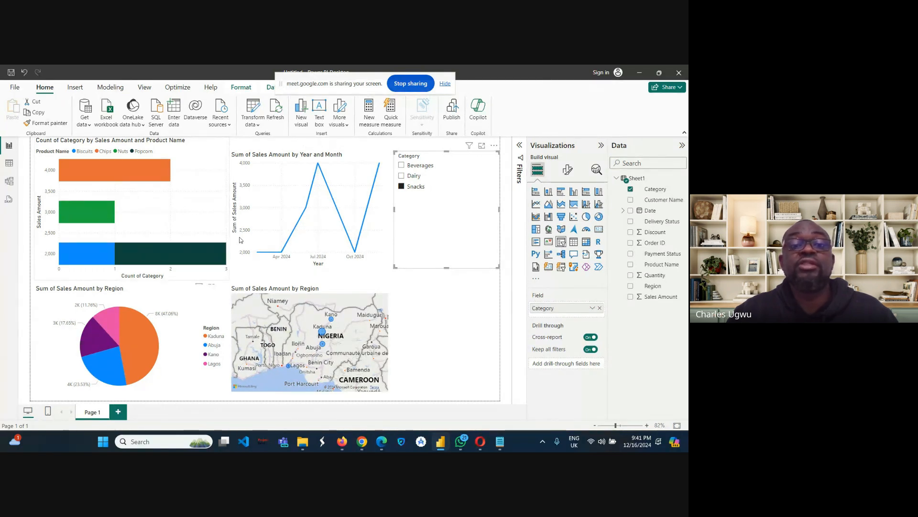
{"action": "mouse_move", "coordinate": [320, 186]}
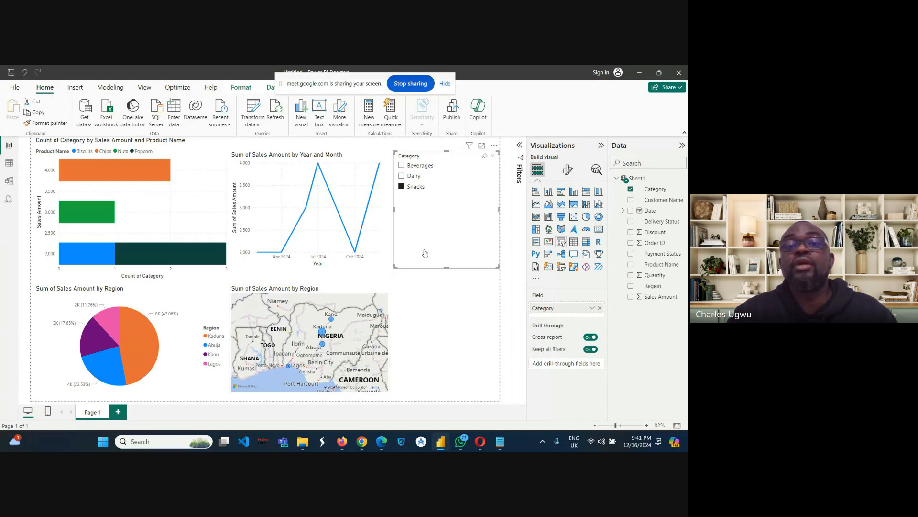
{"action": "left_click", "coordinate": [402, 186]}
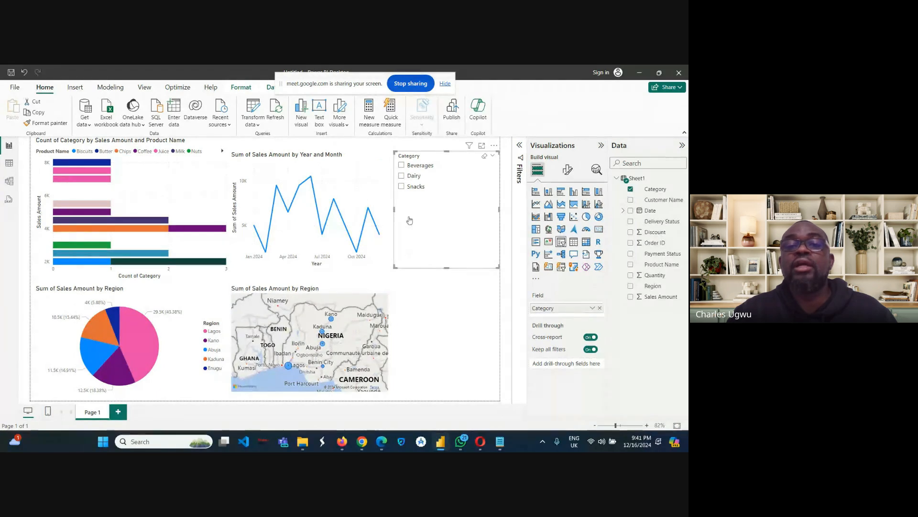
{"action": "left_click", "coordinate": [402, 167]}
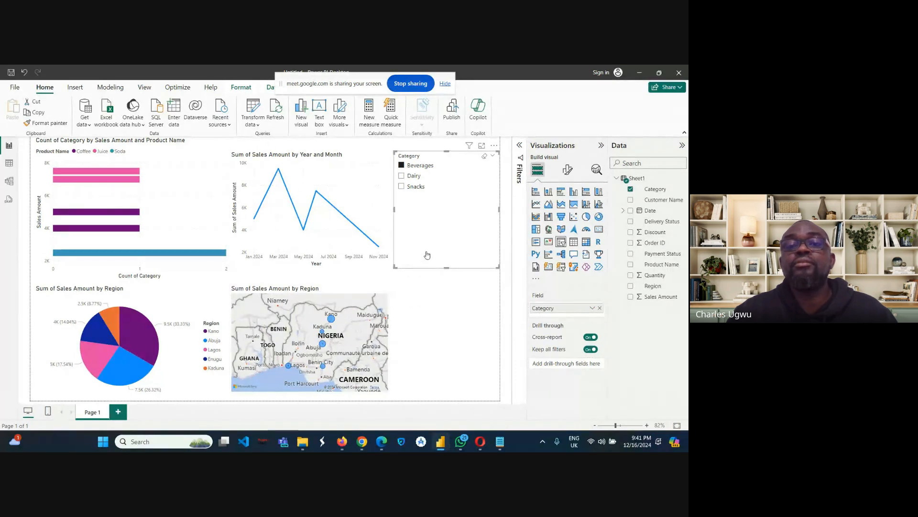
{"action": "left_click", "coordinate": [402, 166]}
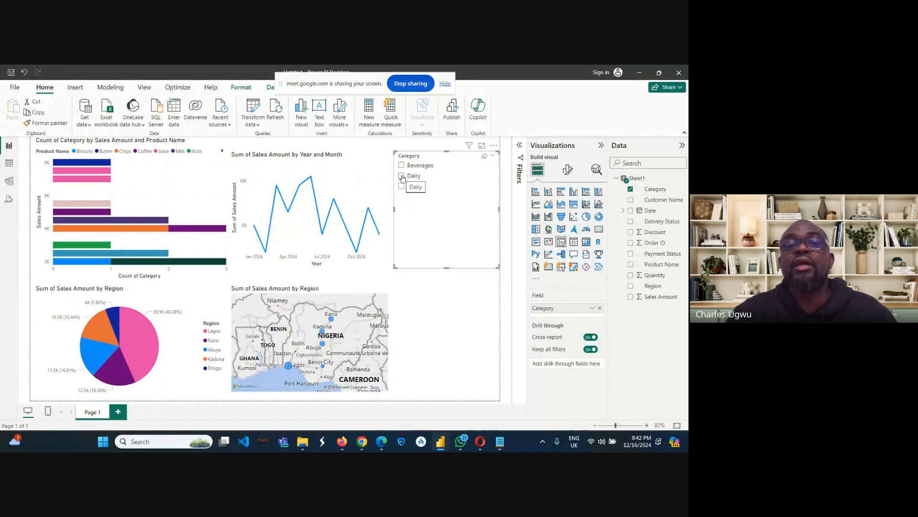
Filter the report by Dairy, inspect the Lagos map bubble and pie slice, and clear the Dairy selection
{"action": "left_click", "coordinate": [402, 177]}
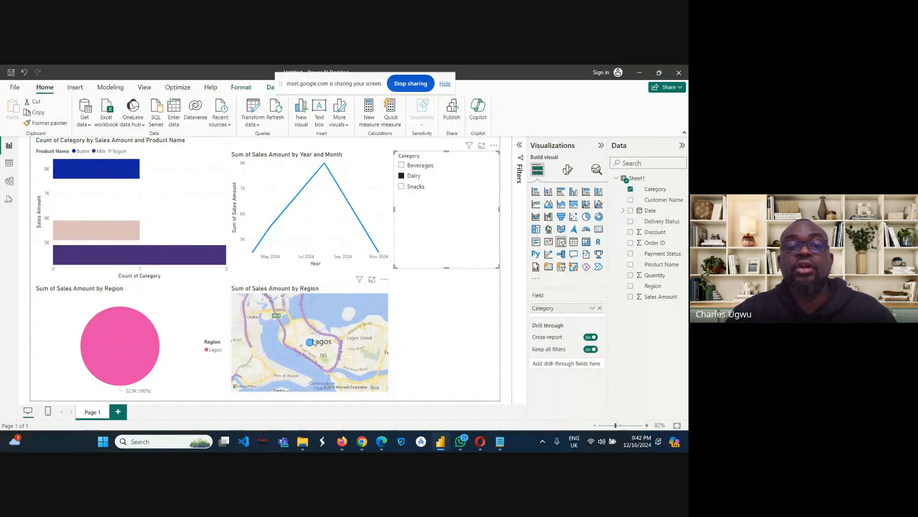
{"action": "mouse_move", "coordinate": [311, 343]}
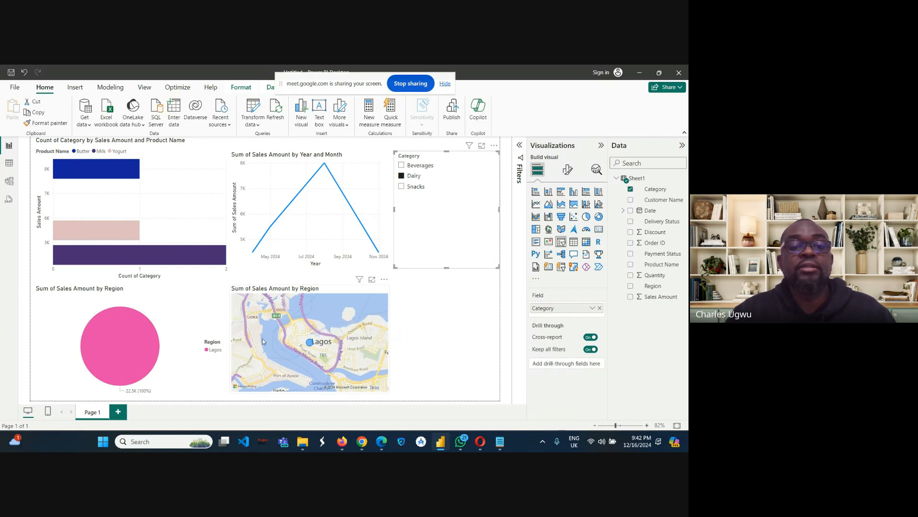
{"action": "mouse_move", "coordinate": [145, 351]}
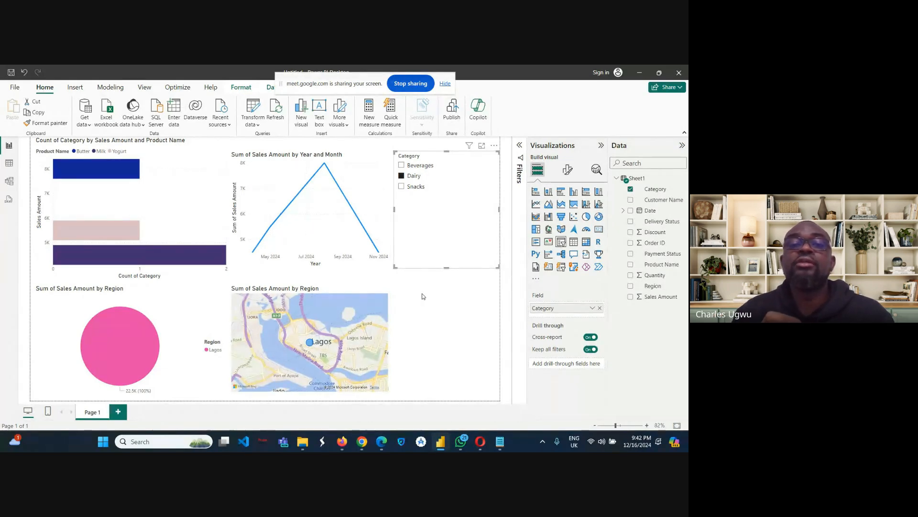
{"action": "left_click", "coordinate": [402, 175]}
Filter the report by Snacks and inspect the Kaduna map bubble and the peaks and October low of the line chart
{"action": "left_click", "coordinate": [401, 186]}
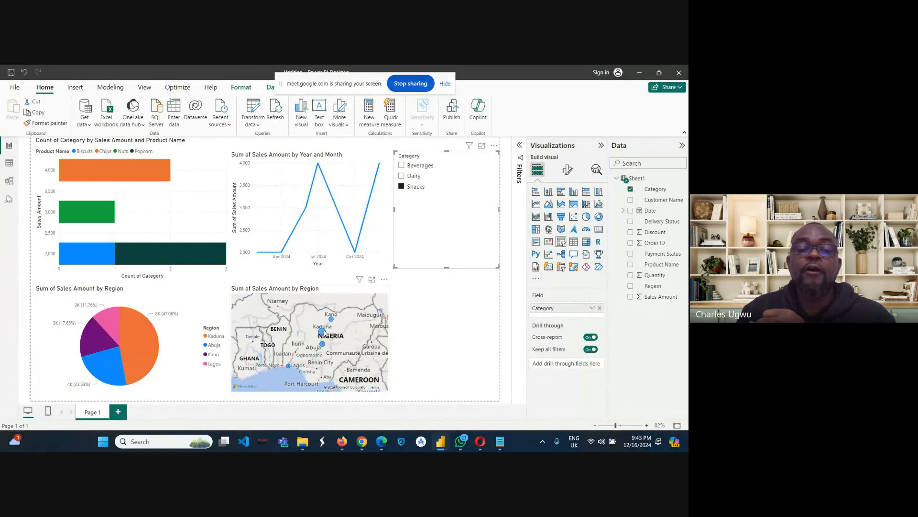
{"action": "mouse_move", "coordinate": [325, 332]}
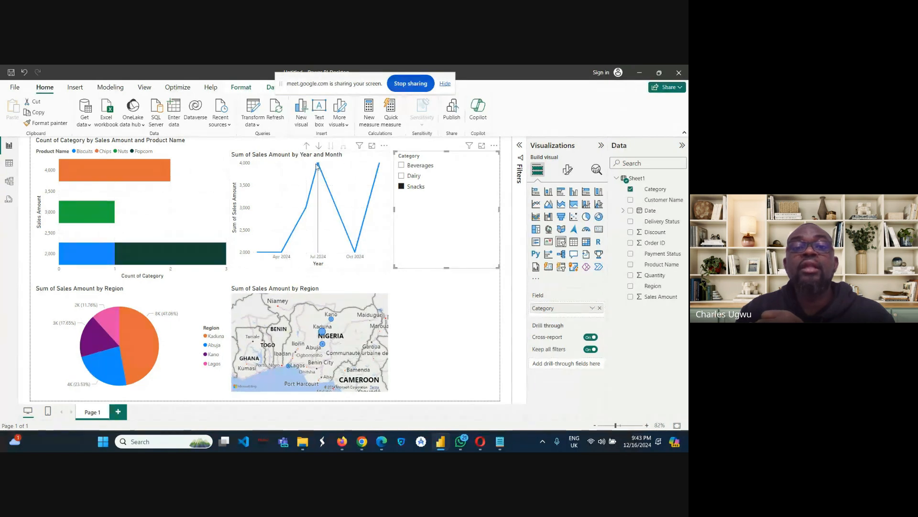
{"action": "mouse_move", "coordinate": [317, 166]}
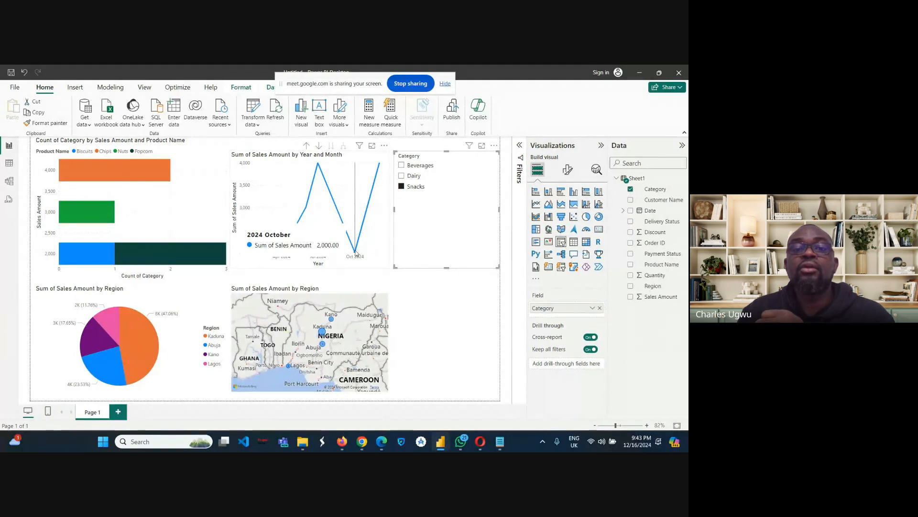
{"action": "mouse_move", "coordinate": [381, 166]}
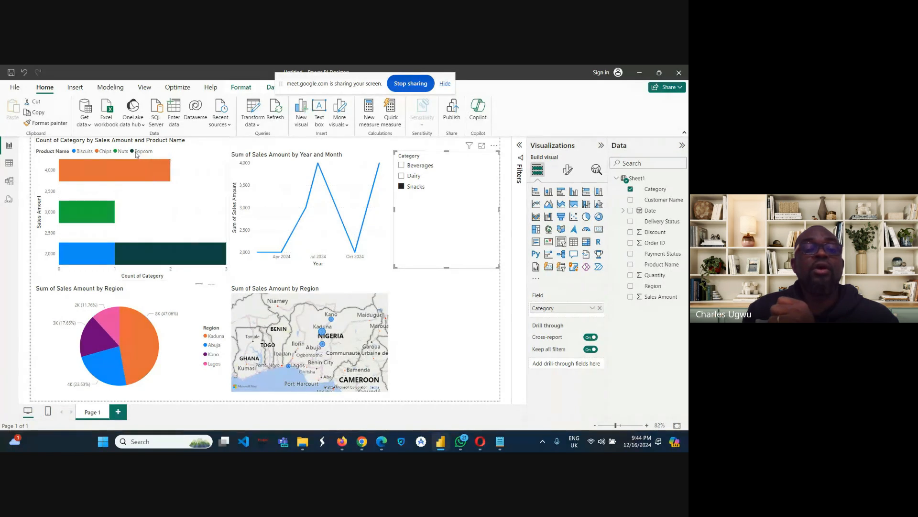
Inspect the Popcorn, Biscuits and Chips bars in the bar chart, and clear the Snacks selection in the slicer
{"action": "mouse_move", "coordinate": [154, 253]}
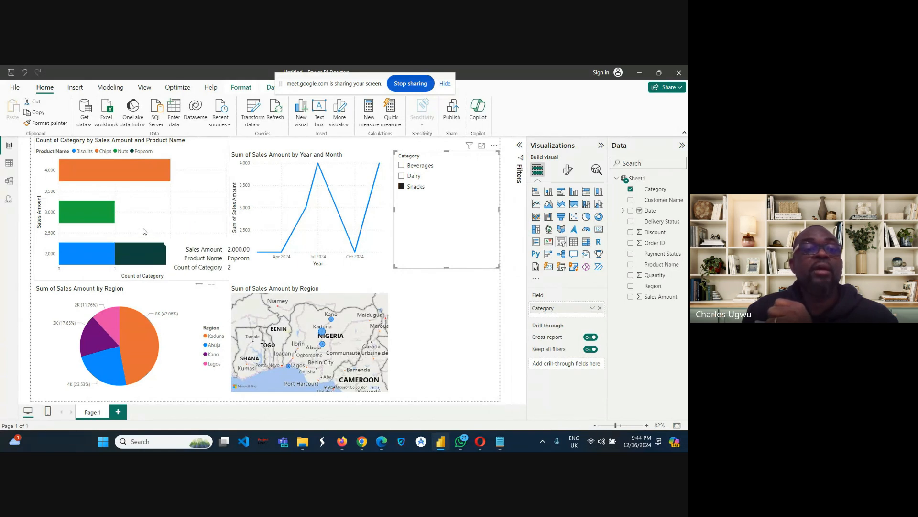
{"action": "mouse_move", "coordinate": [103, 253]}
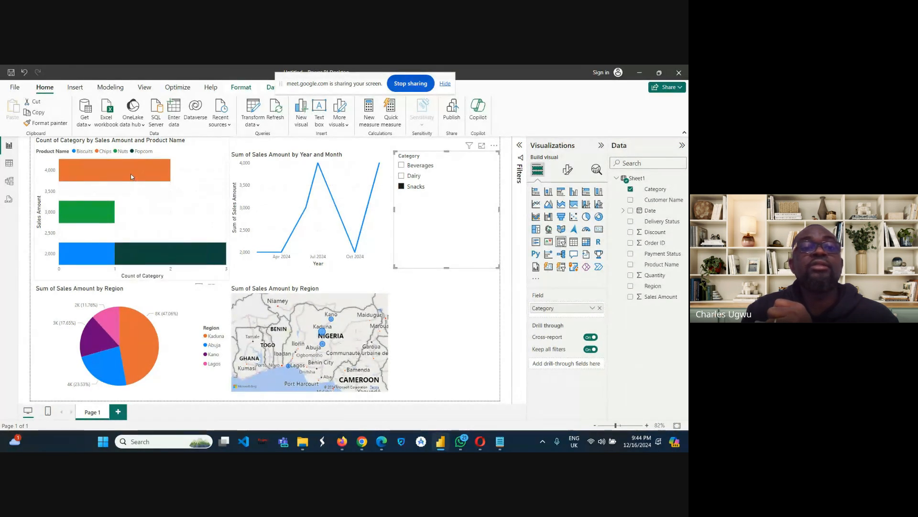
{"action": "mouse_move", "coordinate": [130, 175]}
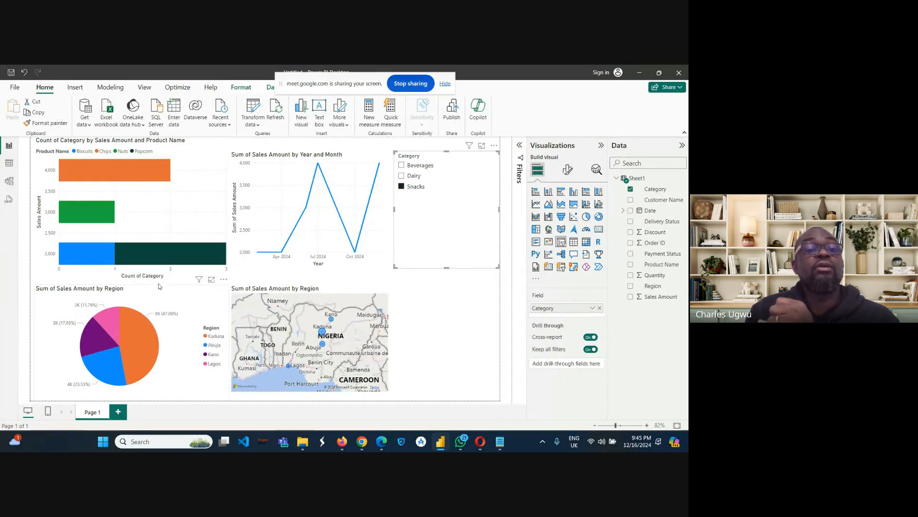
{"action": "left_click", "coordinate": [450, 322]}
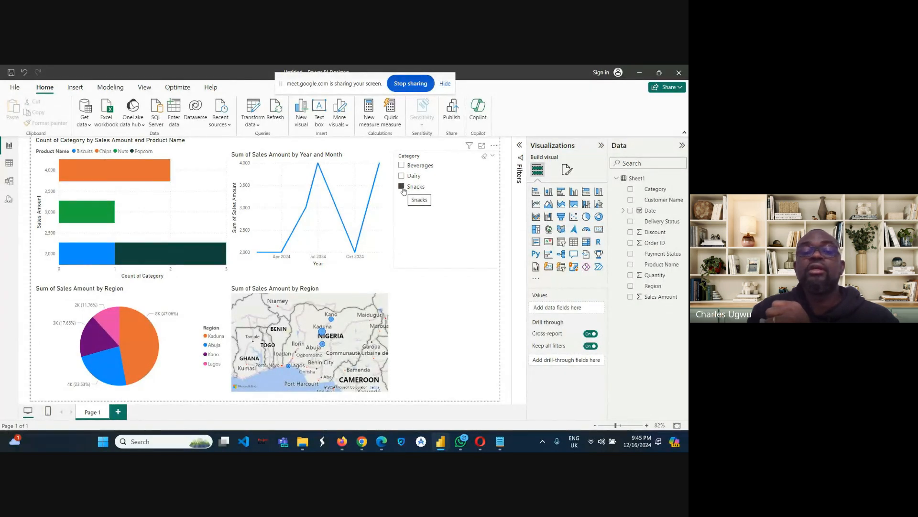
{"action": "left_click", "coordinate": [401, 187]}
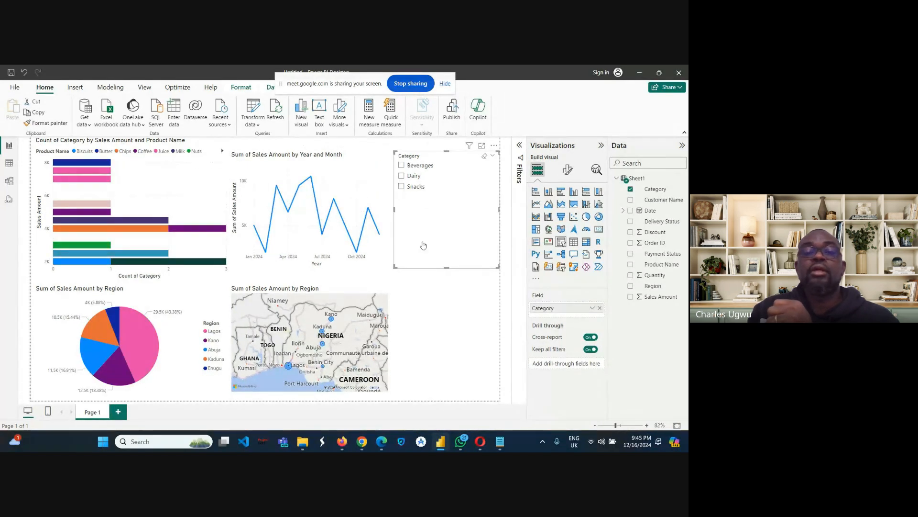
Add a second slicer visual to the report page in the empty space below the Category slicer
{"action": "left_click", "coordinate": [438, 297]}
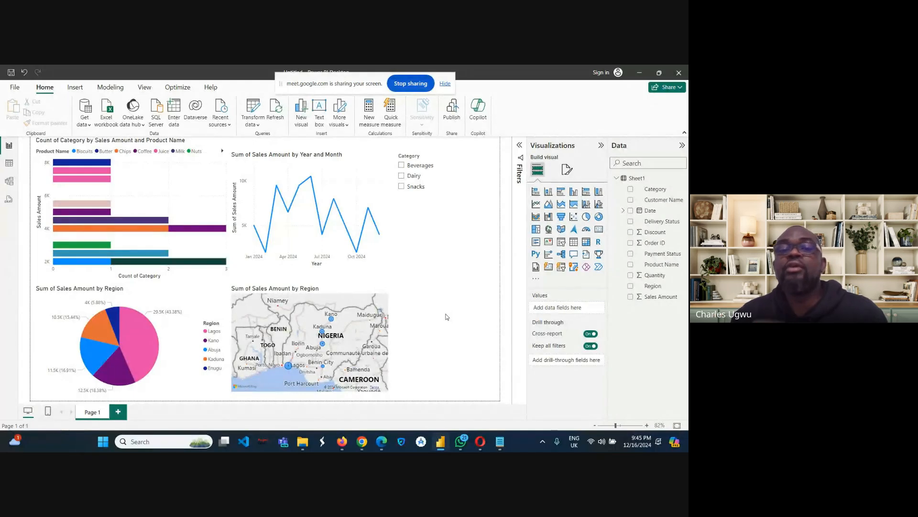
{"action": "left_click", "coordinate": [561, 245]}
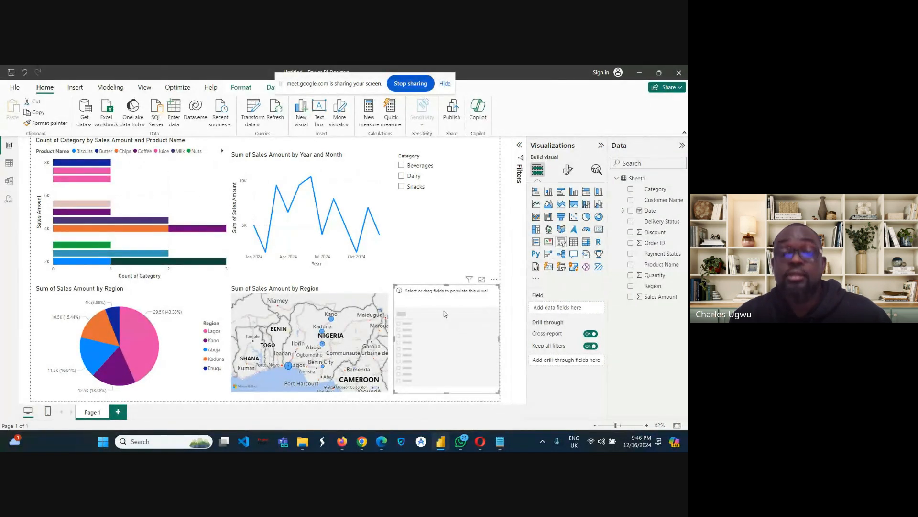
{"action": "left_click_drag", "start_coordinate": [444, 308], "coordinate": [444, 264]}
{"action": "left_click", "coordinate": [442, 225]}
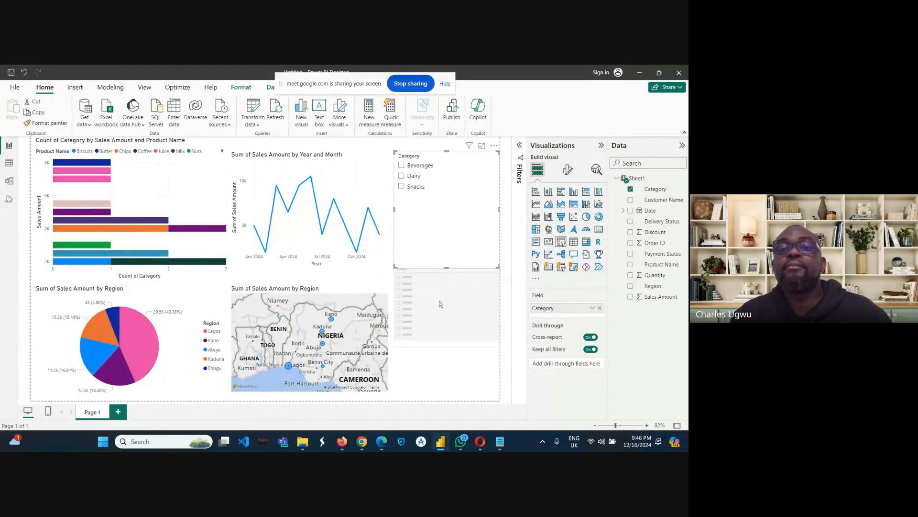
{"action": "left_click", "coordinate": [441, 252]}
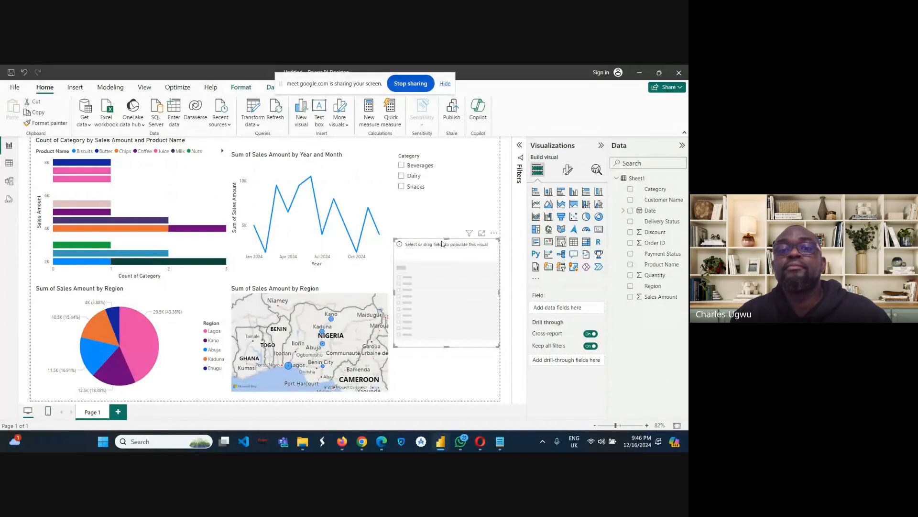
{"action": "left_click_drag", "start_coordinate": [445, 254], "coordinate": [453, 300]}
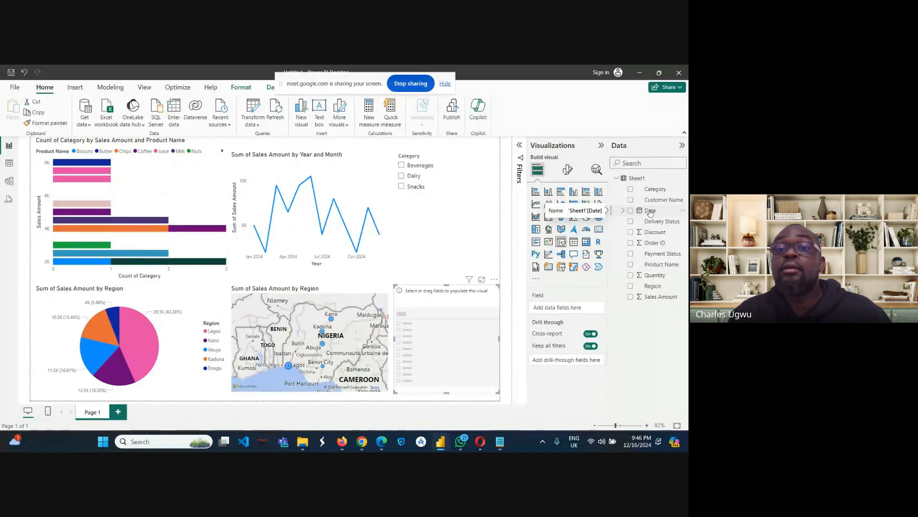
Try the Date field in the new slicer, narrowing the end date to 7/3/2024 and 3/28/2024 before restoring the full range
{"action": "left_click_drag", "start_coordinate": [650, 213], "coordinate": [569, 308]}
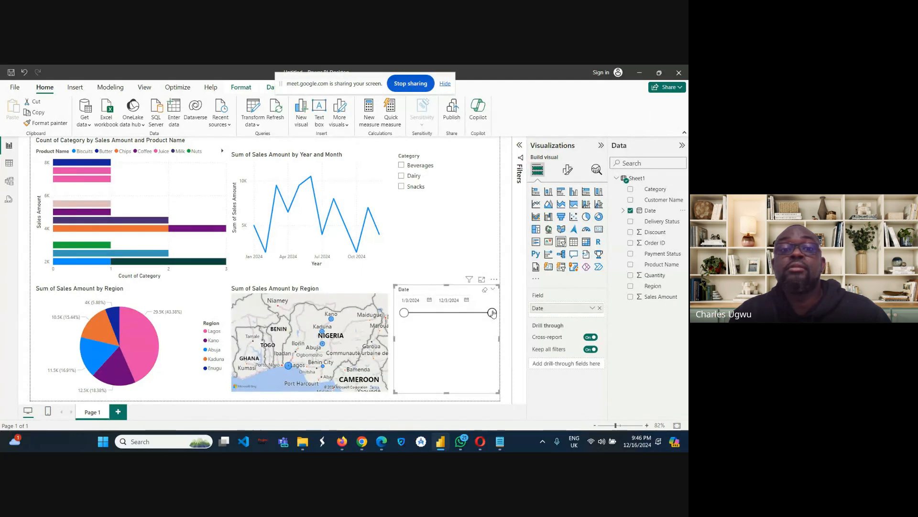
{"action": "left_click_drag", "start_coordinate": [493, 313], "coordinate": [453, 318]}
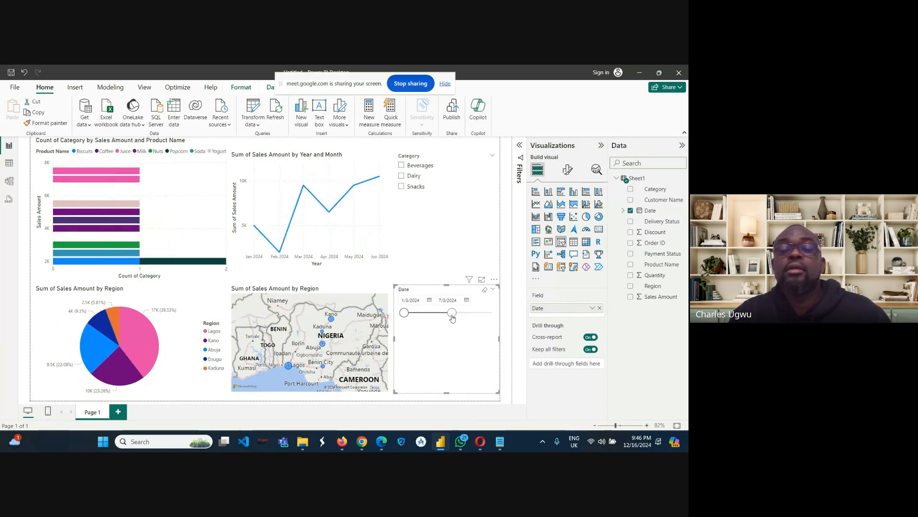
{"action": "left_click_drag", "start_coordinate": [444, 316], "coordinate": [427, 314]}
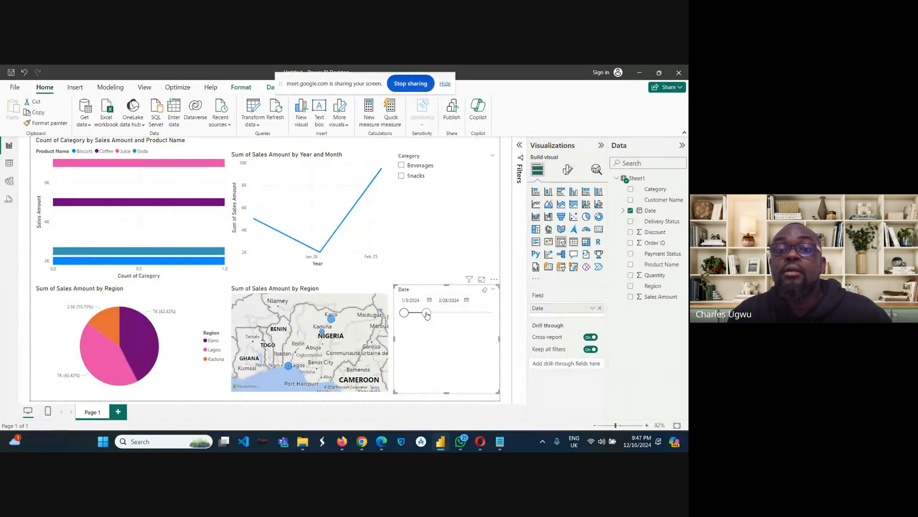
{"action": "left_click_drag", "start_coordinate": [428, 314], "coordinate": [497, 312]}
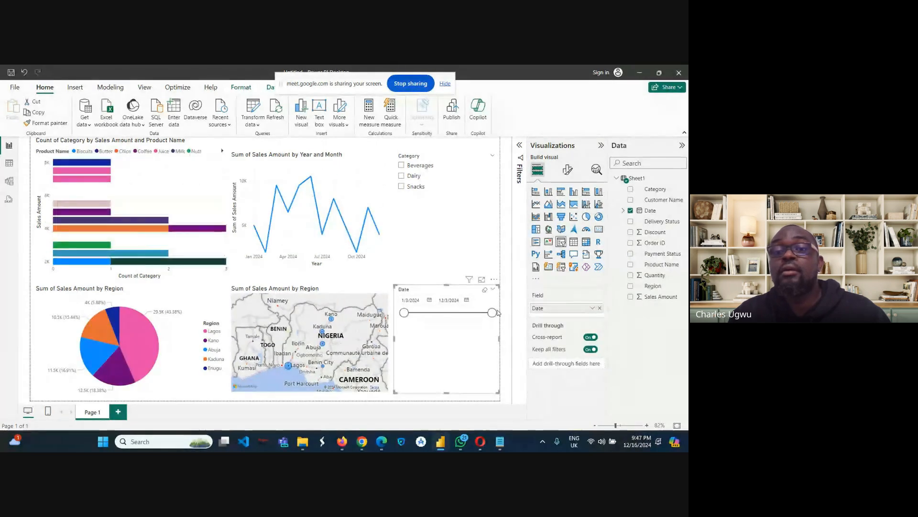
Replace the Date field in the new slicer with Region
{"action": "left_click", "coordinate": [600, 308]}
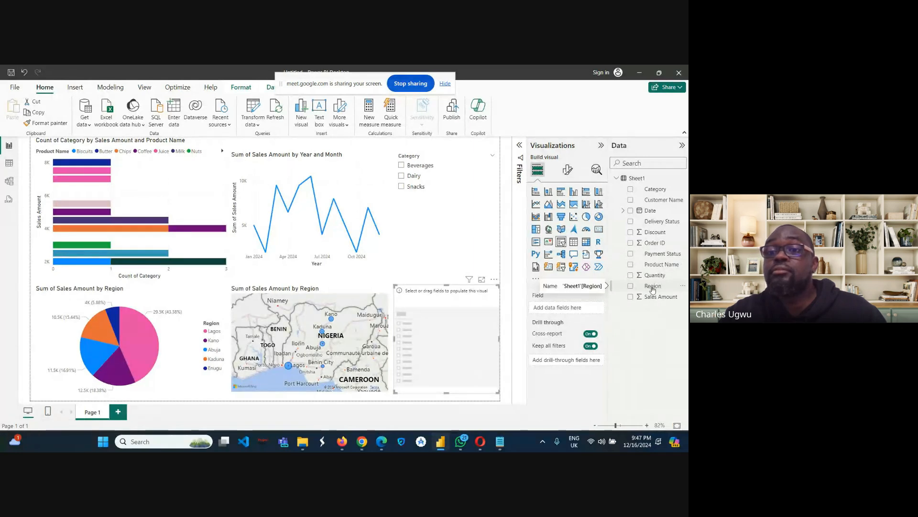
{"action": "left_click_drag", "start_coordinate": [653, 288], "coordinate": [559, 308]}
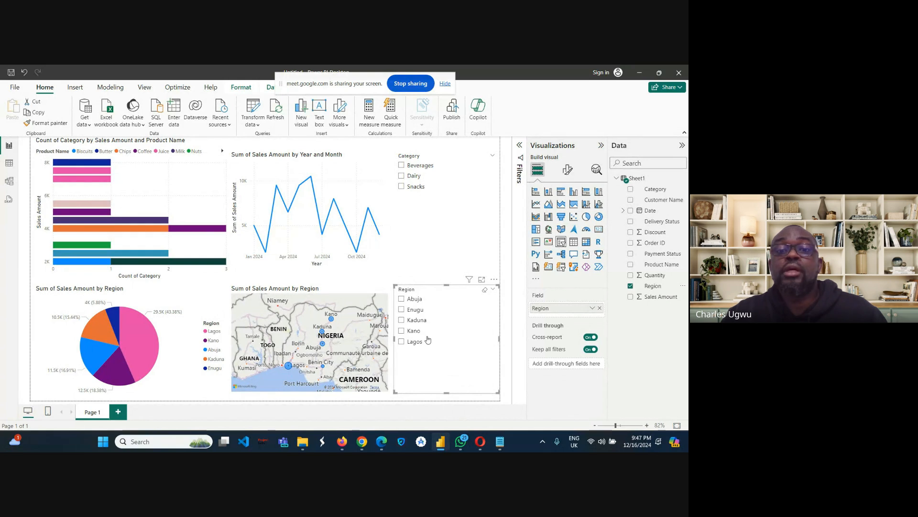
Filter the report by Abuja, Enugu, Kaduna, Kano and Lagos in turn with the Region slicer, and clear the selection
{"action": "left_click", "coordinate": [401, 300]}
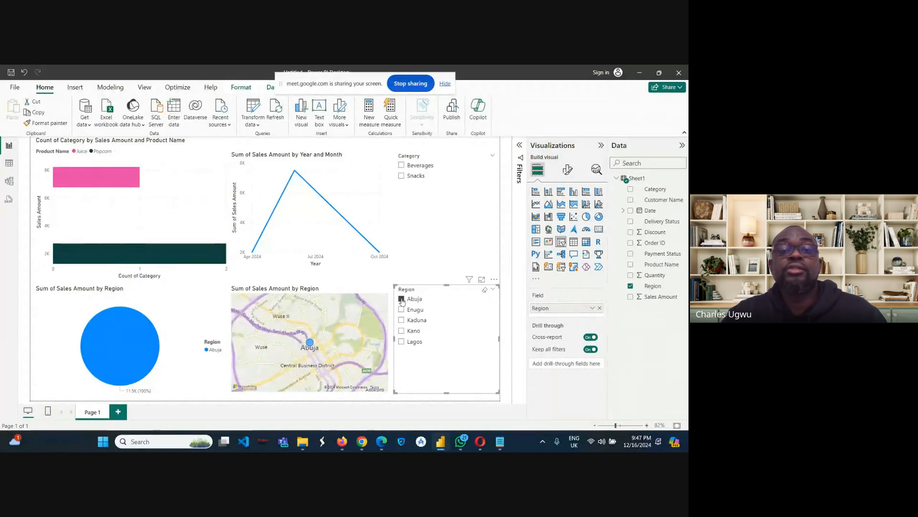
{"action": "left_click", "coordinate": [402, 299]}
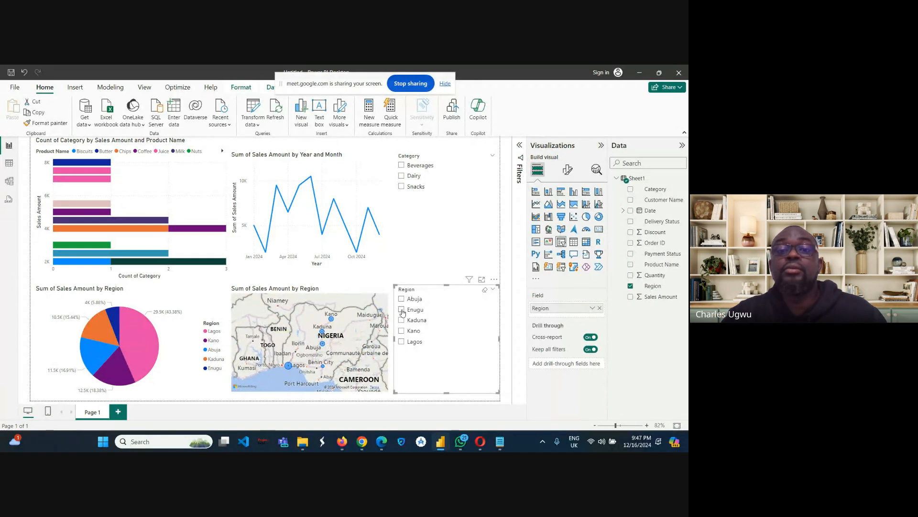
{"action": "left_click", "coordinate": [402, 310]}
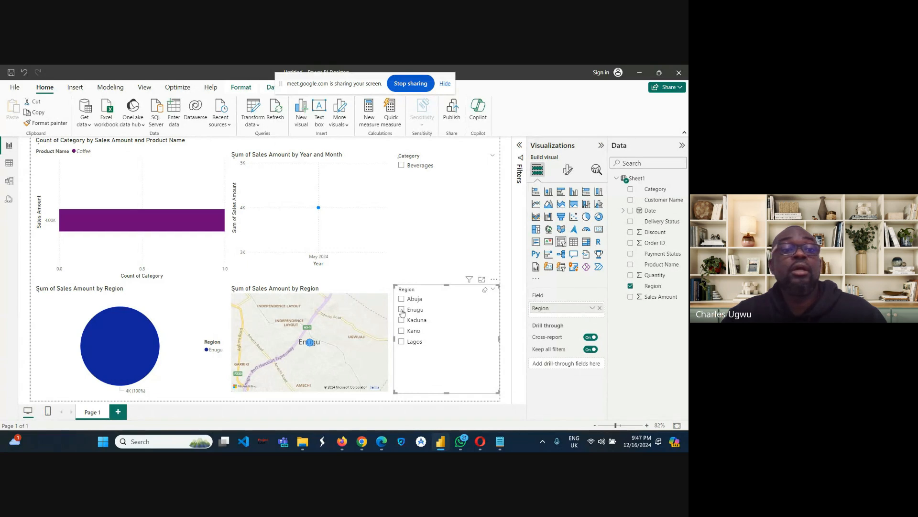
{"action": "left_click", "coordinate": [402, 310]}
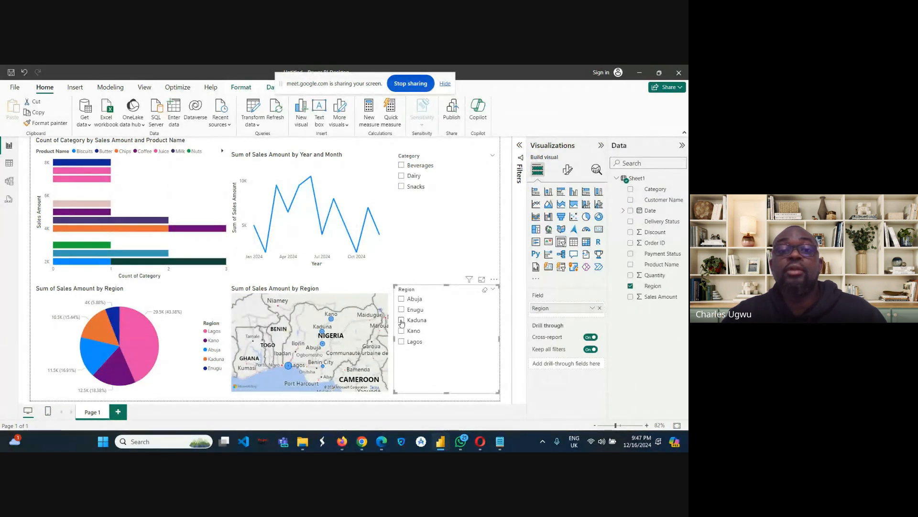
{"action": "left_click", "coordinate": [402, 320]}
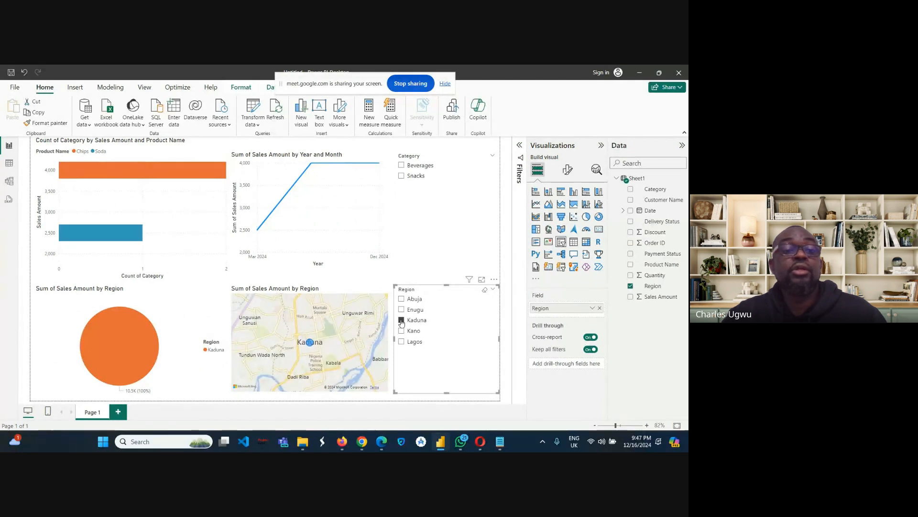
{"action": "left_click", "coordinate": [401, 331]}
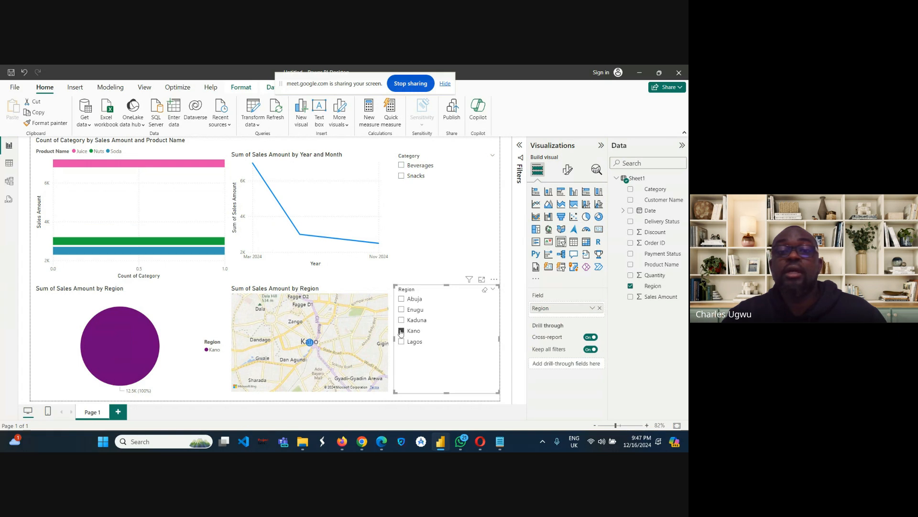
{"action": "left_click", "coordinate": [401, 341]}
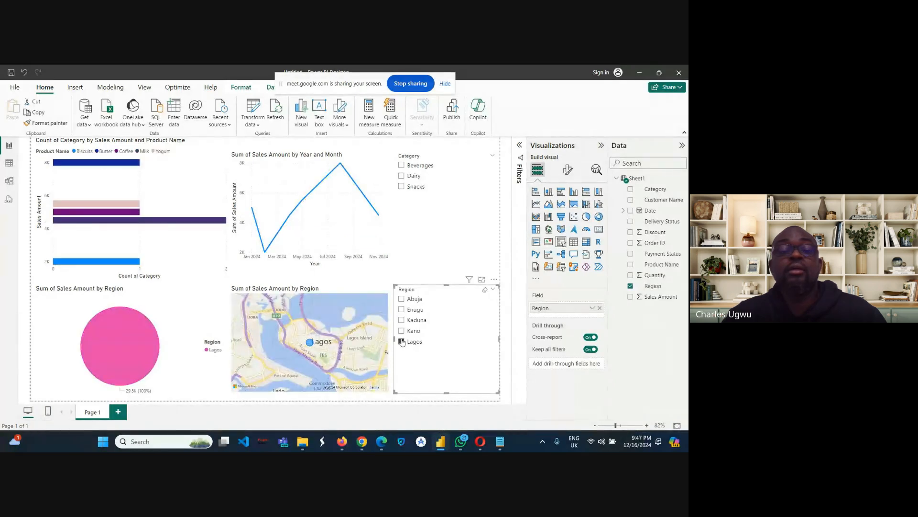
{"action": "left_click", "coordinate": [401, 341]}
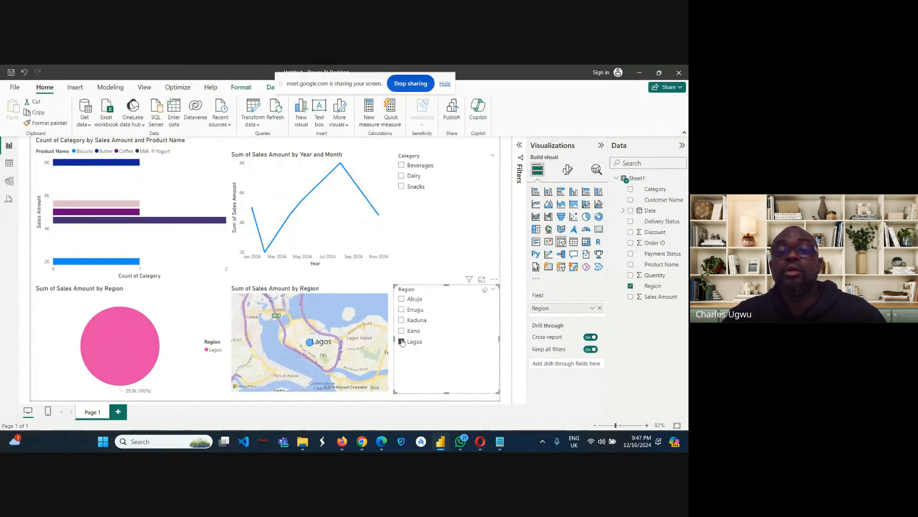
{"action": "left_click", "coordinate": [427, 278]}
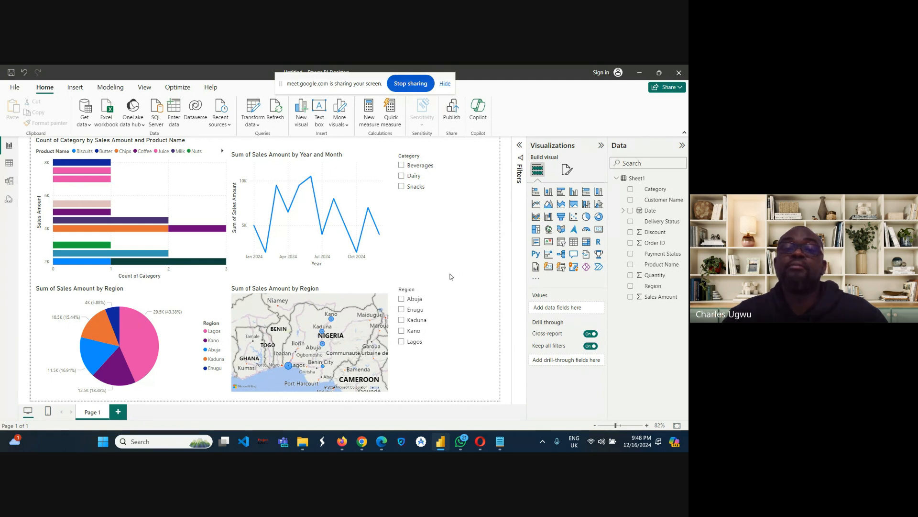
Filter the report by the Abuja region combined with the Beverages category, and clear both slicers
{"action": "left_click", "coordinate": [401, 300]}
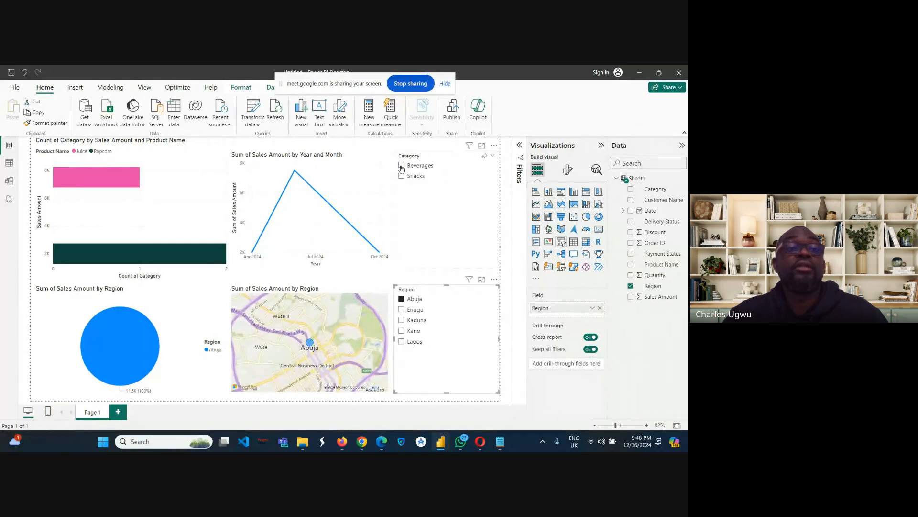
{"action": "left_click", "coordinate": [401, 166]}
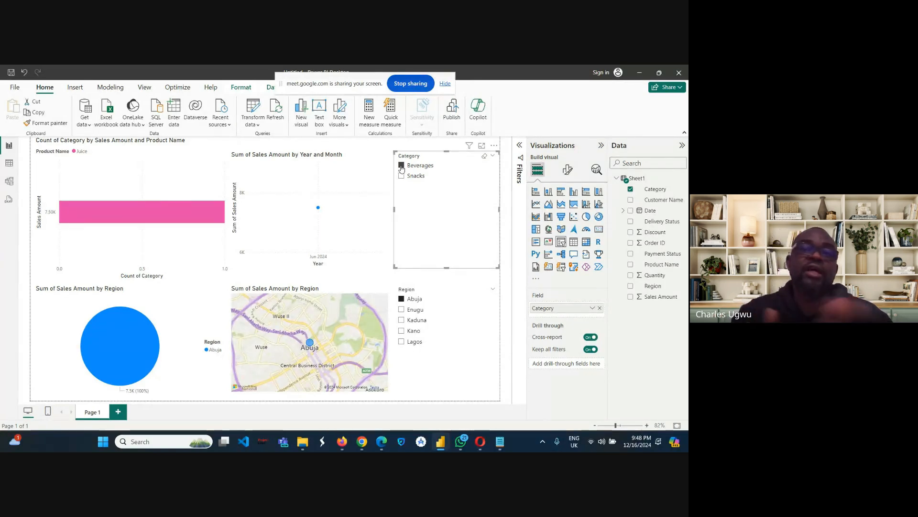
{"action": "left_click", "coordinate": [402, 166]}
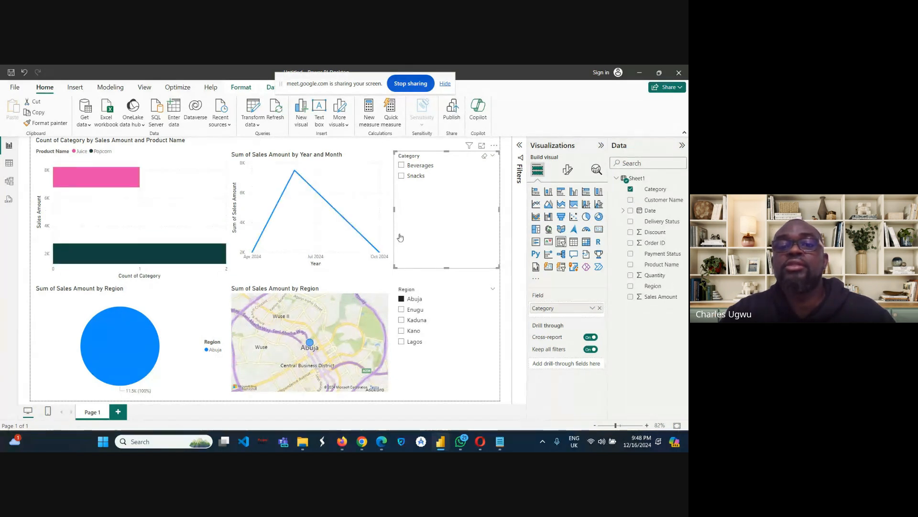
{"action": "left_click", "coordinate": [402, 300]}
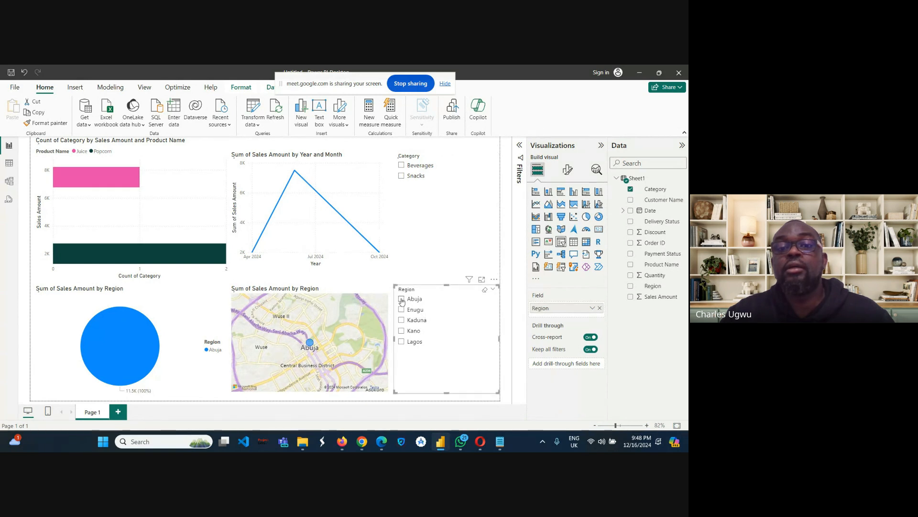
Filter the report by the Lagos region combined with Beverages and with Dairy, and clear both slicers
{"action": "left_click", "coordinate": [402, 342]}
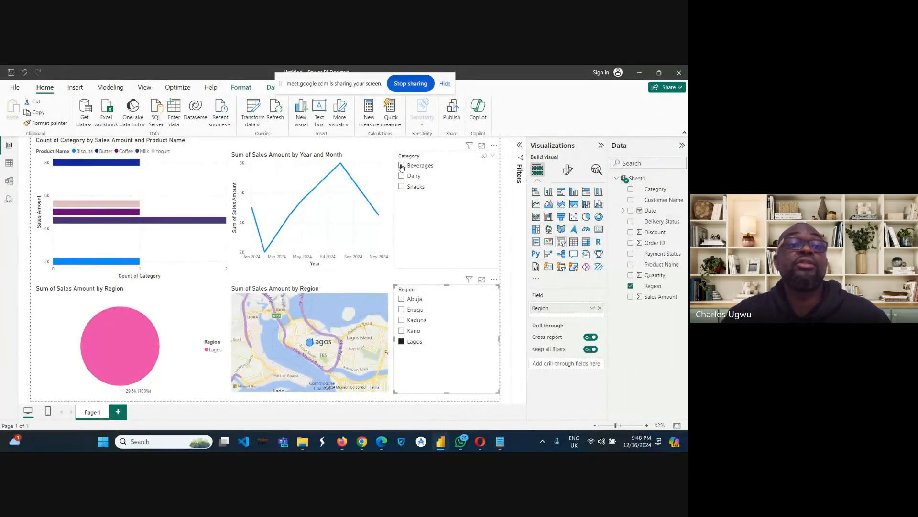
{"action": "left_click", "coordinate": [402, 166]}
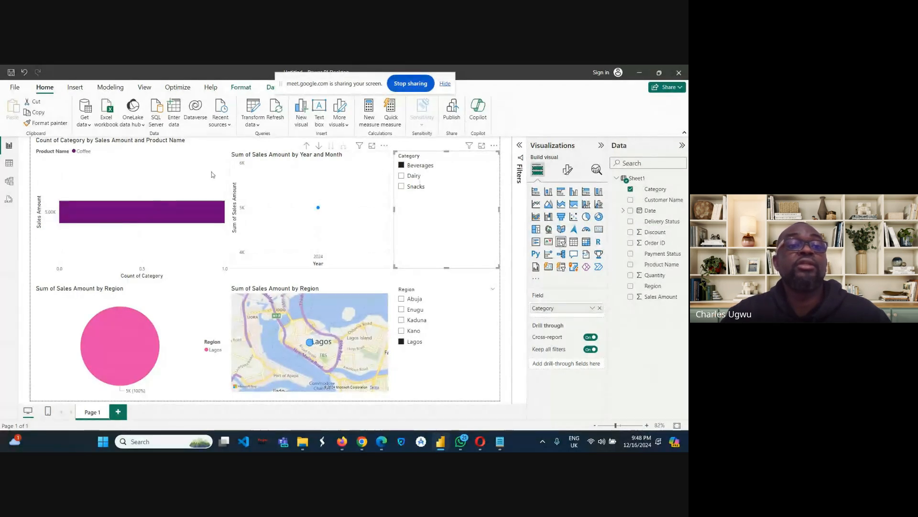
{"action": "left_click", "coordinate": [402, 166]}
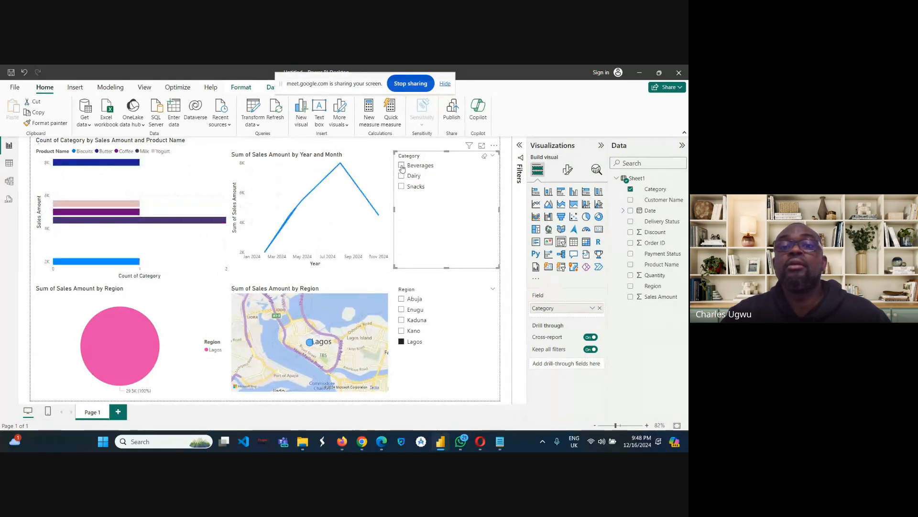
{"action": "left_click", "coordinate": [402, 176]}
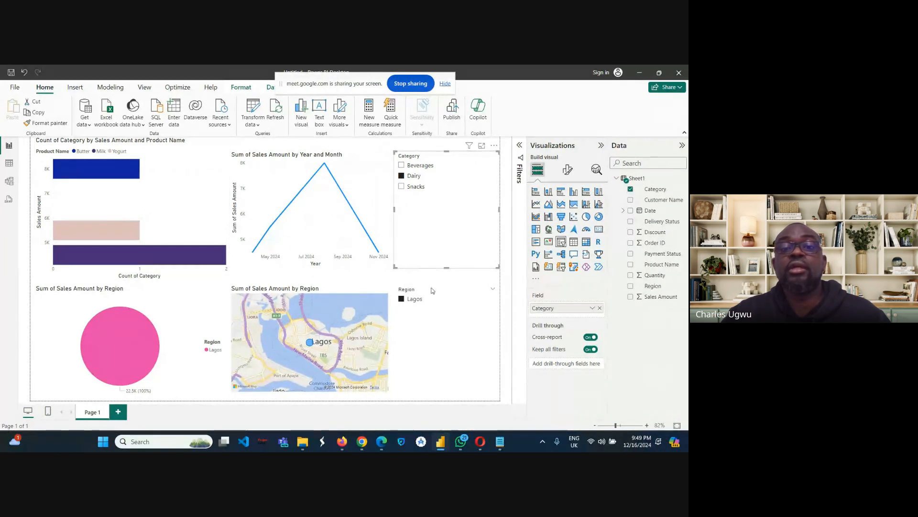
{"action": "left_click", "coordinate": [401, 300]}
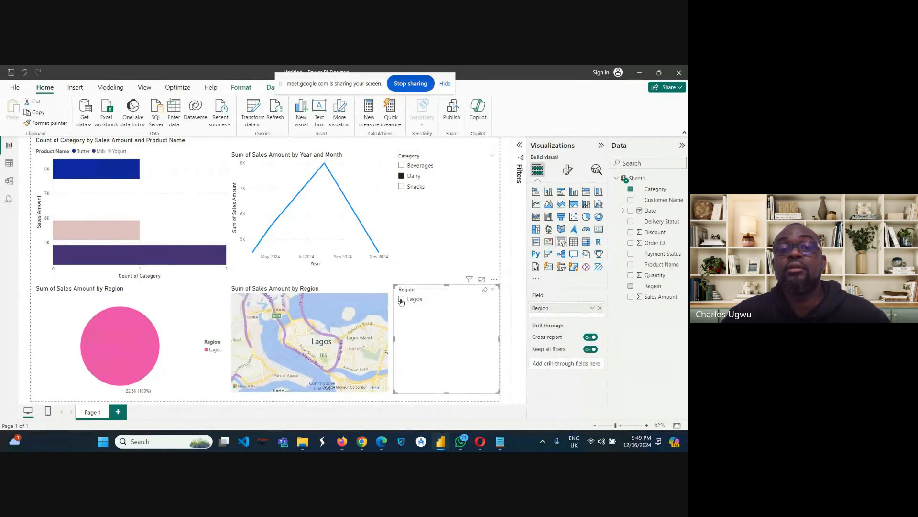
{"action": "left_click", "coordinate": [402, 176]}
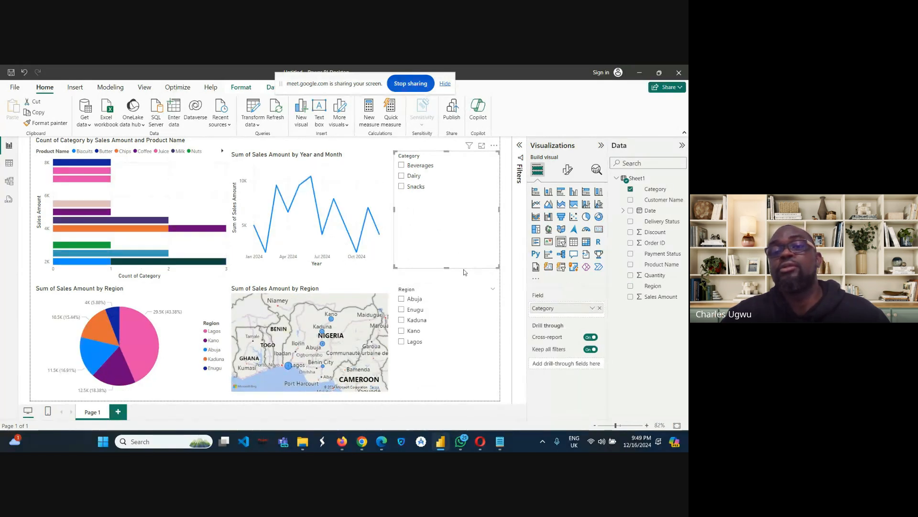
Shrink the Category slicer so its frame fits closely around its three options
{"action": "left_click", "coordinate": [509, 294]}
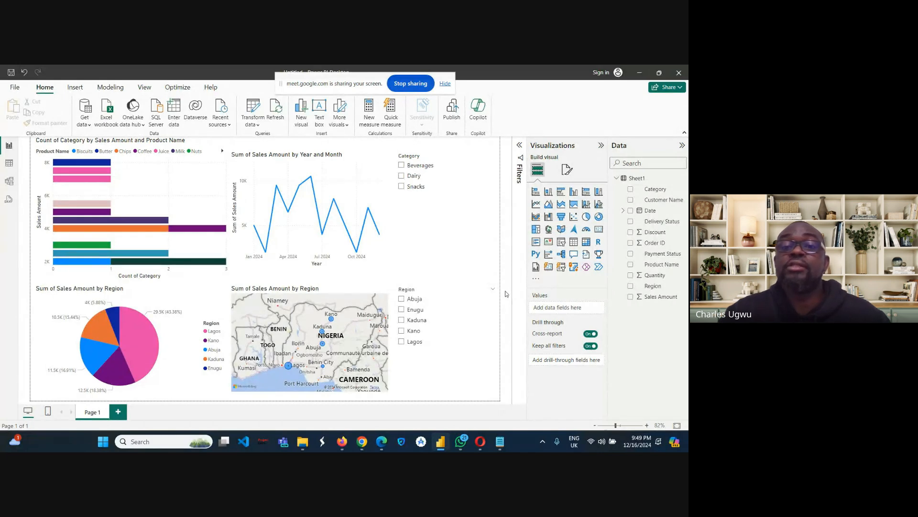
{"action": "left_click", "coordinate": [458, 232]}
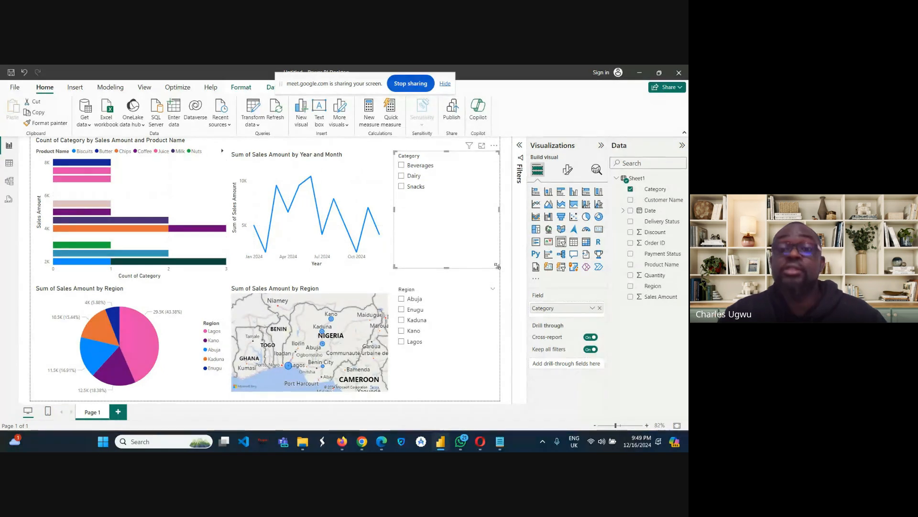
{"action": "left_click_drag", "start_coordinate": [498, 266], "coordinate": [486, 196]}
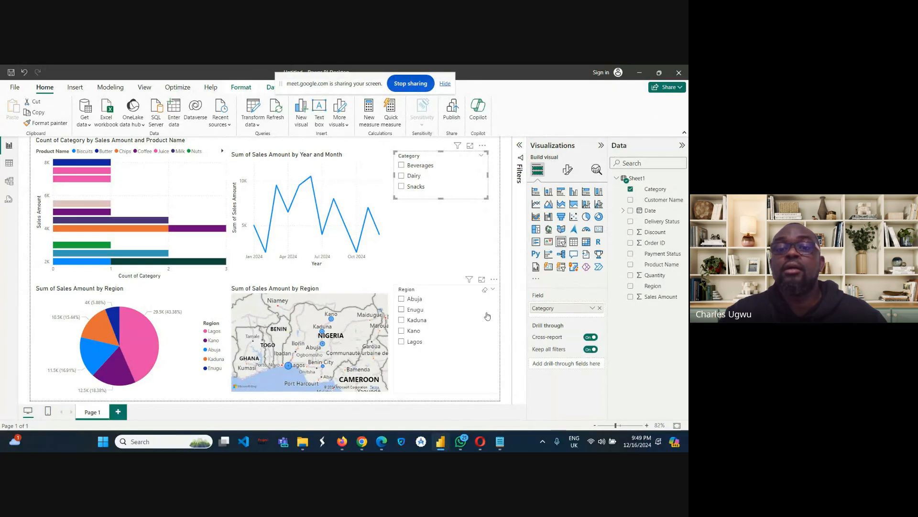
Filter the report by Enugu in the Region slicer and clear the selection
{"action": "left_click", "coordinate": [402, 309]}
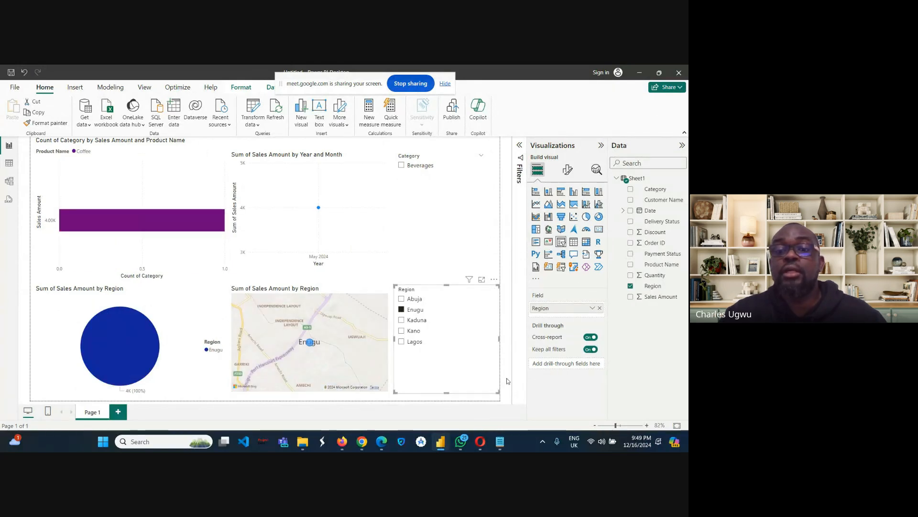
{"action": "left_click", "coordinate": [402, 309]}
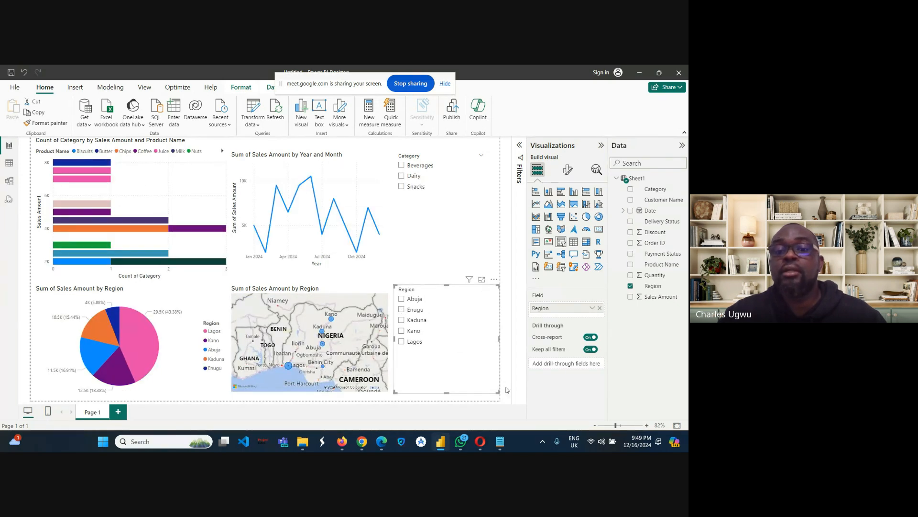
Move the Region slicer up beneath the Category slicer and add a slicer on the Date field below it
{"action": "left_click_drag", "start_coordinate": [497, 390], "coordinate": [472, 264]}
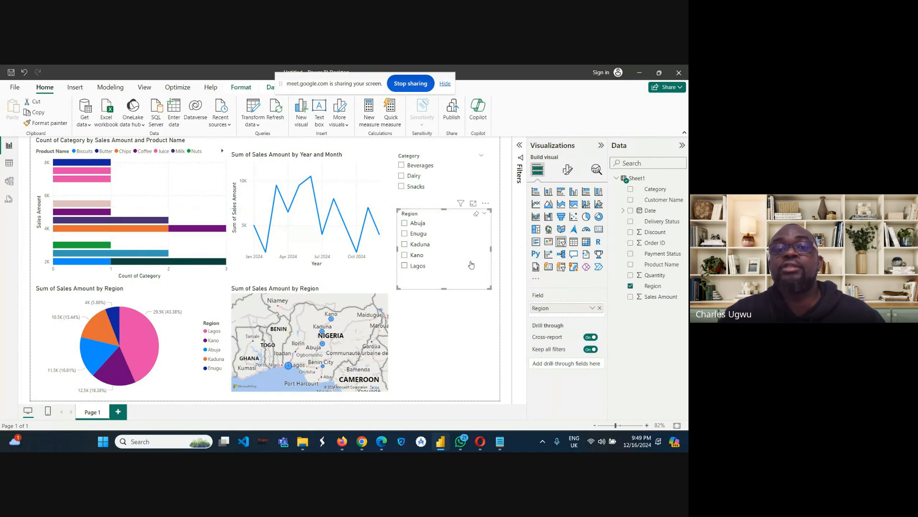
{"action": "left_click", "coordinate": [468, 336]}
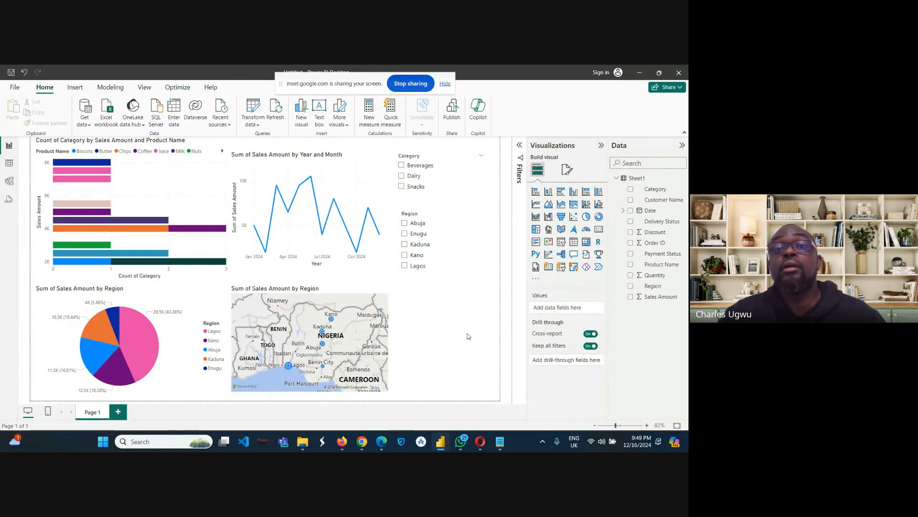
{"action": "left_click", "coordinate": [562, 243]}
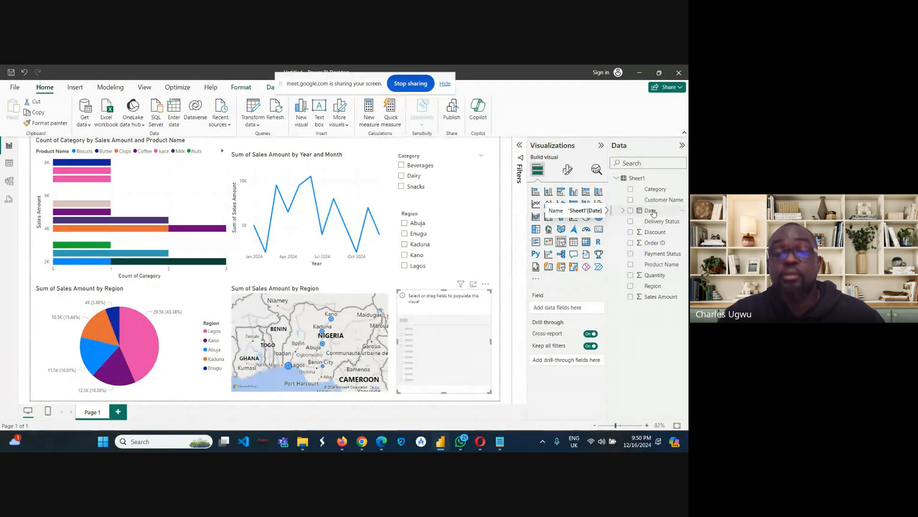
{"action": "left_click_drag", "start_coordinate": [653, 213], "coordinate": [564, 310]}
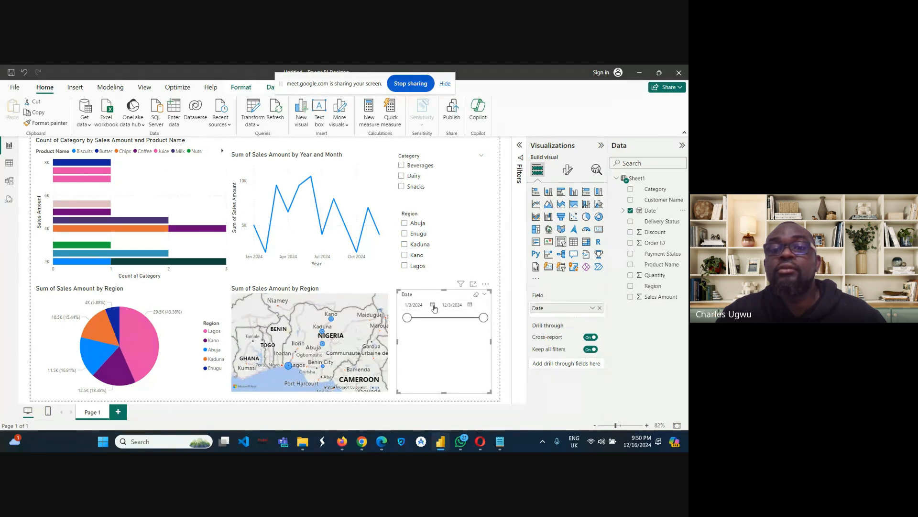
Inspect the Date slicer's end-date and start-date calendars without changing the date range
{"action": "left_click", "coordinate": [470, 306]}
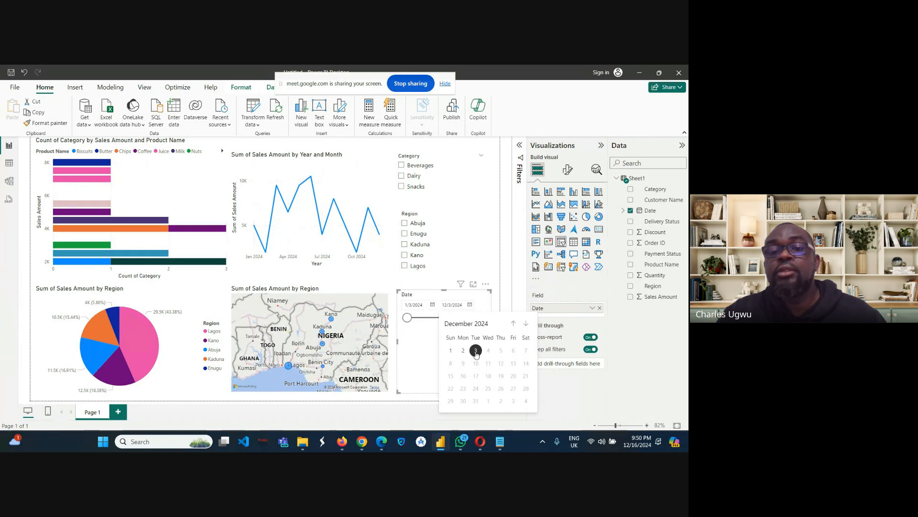
{"action": "left_click", "coordinate": [433, 306]}
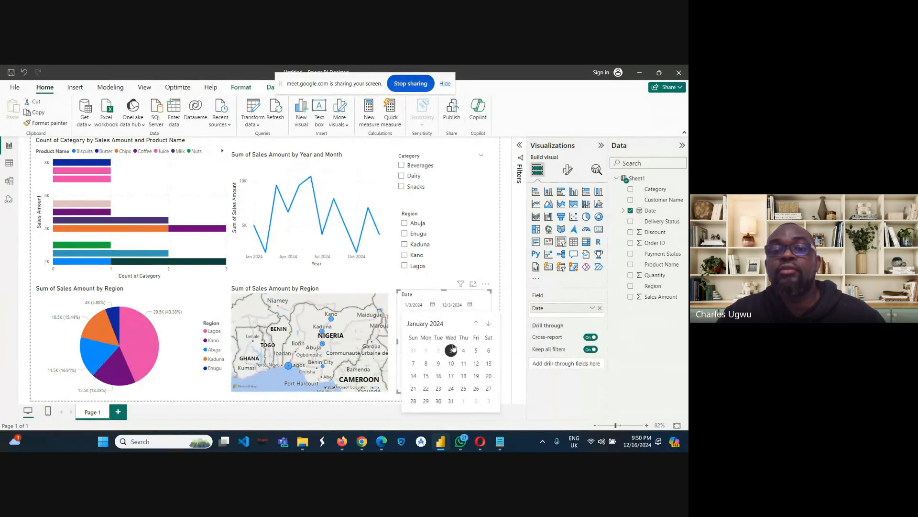
{"action": "left_click", "coordinate": [505, 338]}
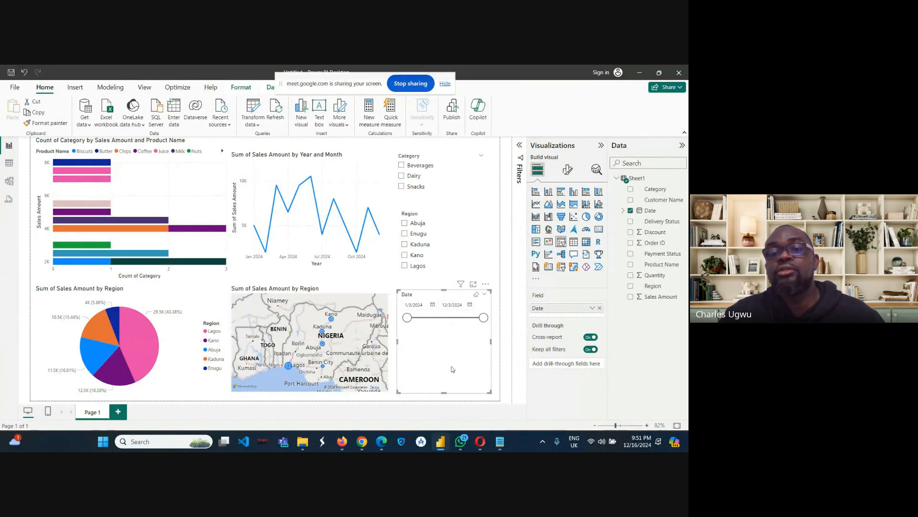
{"action": "left_click", "coordinate": [507, 343]}
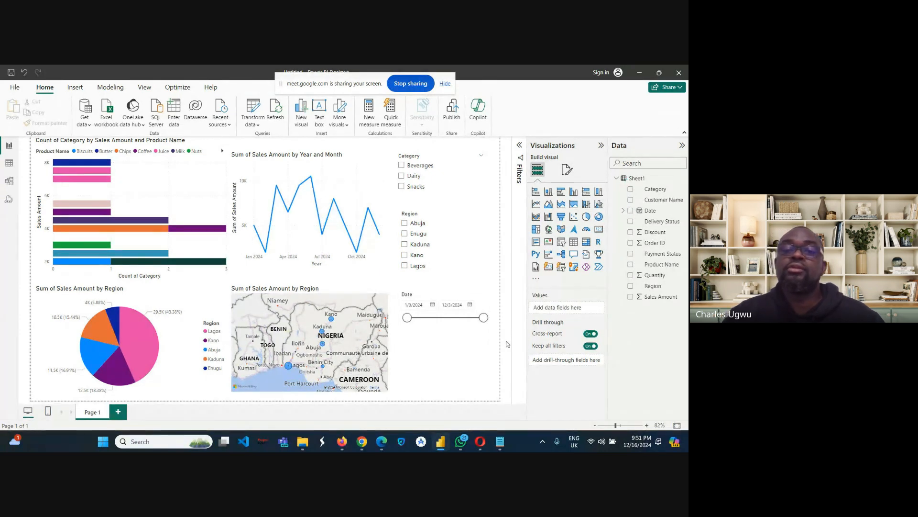
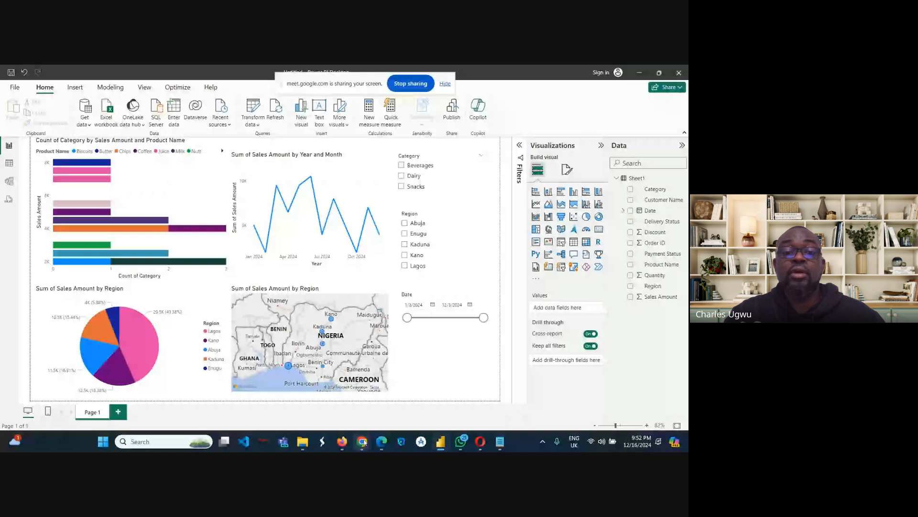
Switch to the "Data Analysis Mastery V.1" document in Chrome, at the Foodtraco sales dataset section
{"action": "mouse_move", "coordinate": [363, 442]}
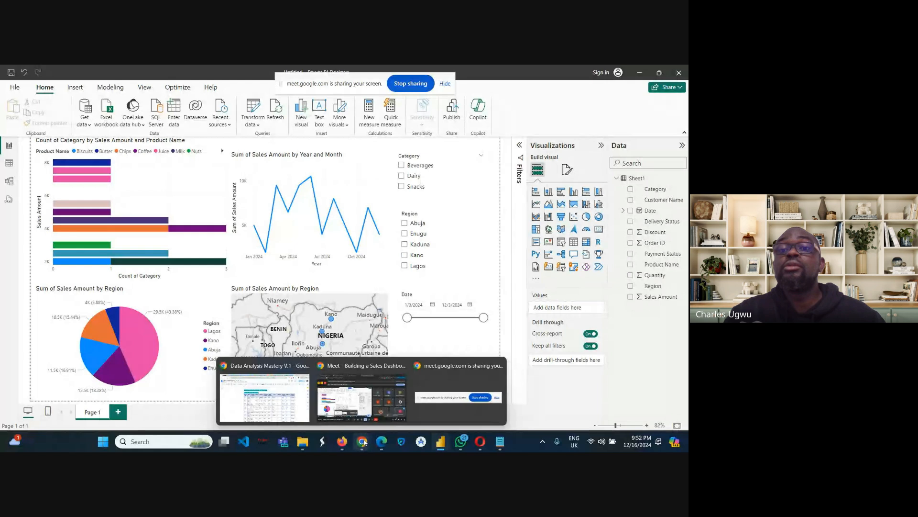
{"action": "left_click", "coordinate": [286, 405]}
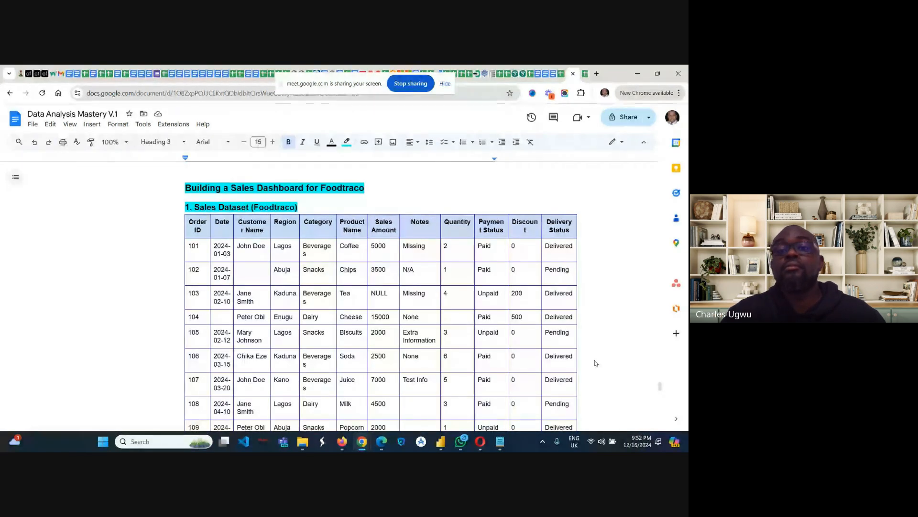
{"action": "scroll", "coordinate": [596, 363], "scroll_direction": "up", "scroll_amount": 1}
{"action": "left_click", "coordinate": [510, 287]}
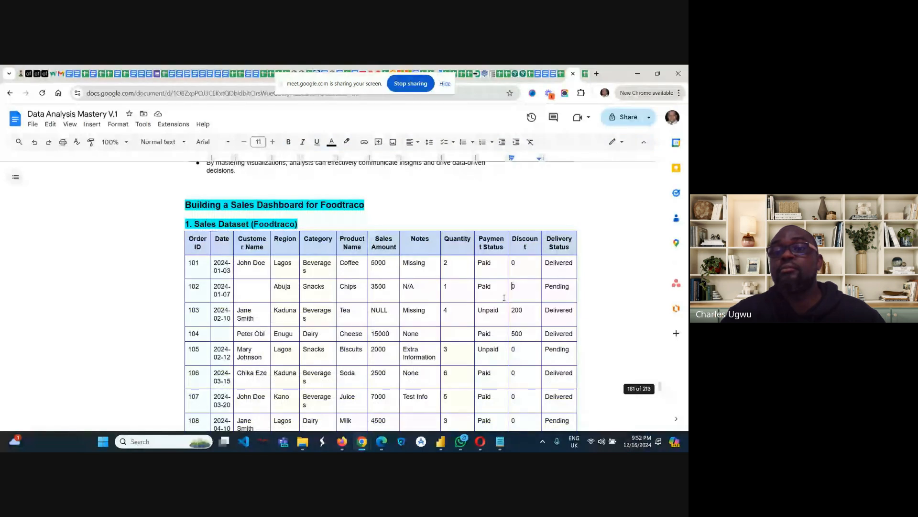
{"action": "left_click_drag", "start_coordinate": [504, 297], "coordinate": [587, 264]}
{"action": "left_click", "coordinate": [588, 264]}
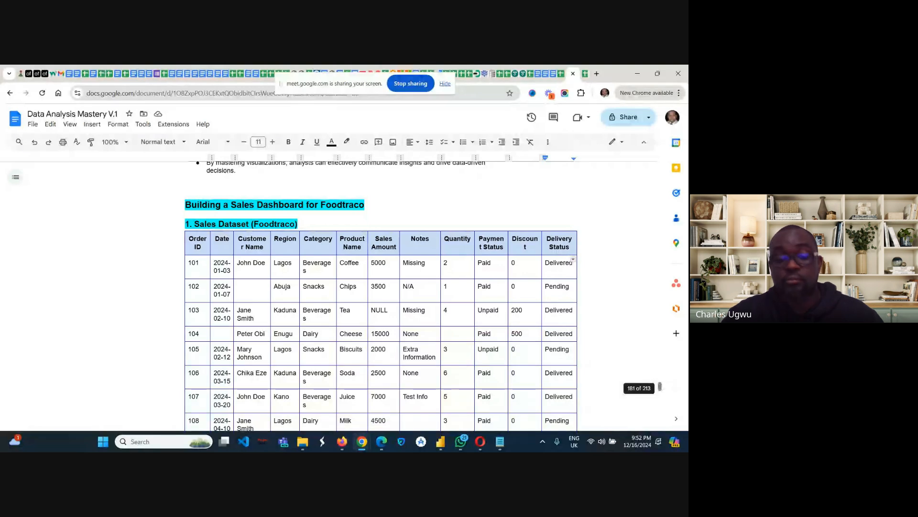
Look through the Creating Measures pages and locate the "Several other Foodtraco.com dashboards" section of the document
{"action": "left_click_drag", "start_coordinate": [660, 386], "coordinate": [660, 399]}
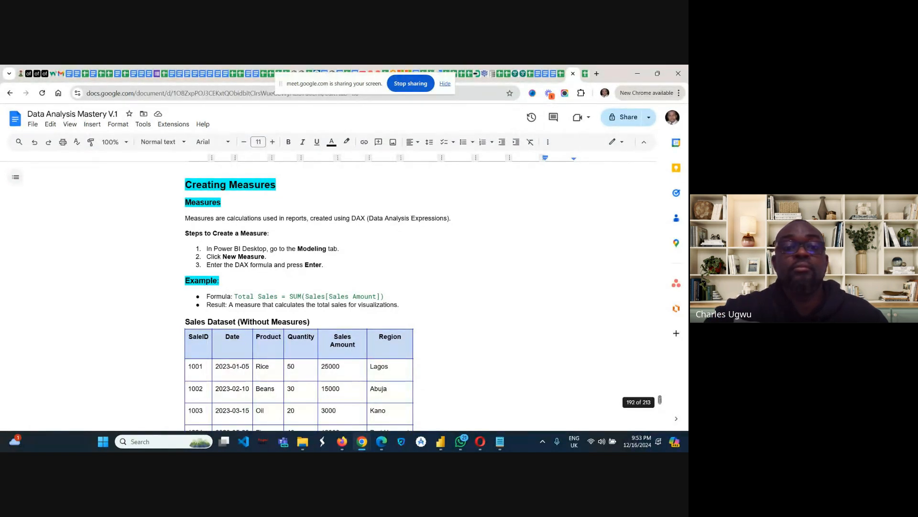
{"action": "scroll", "coordinate": [353, 313], "scroll_direction": "down", "scroll_amount": 1}
{"action": "scroll", "coordinate": [353, 314], "scroll_direction": "down", "scroll_amount": 4}
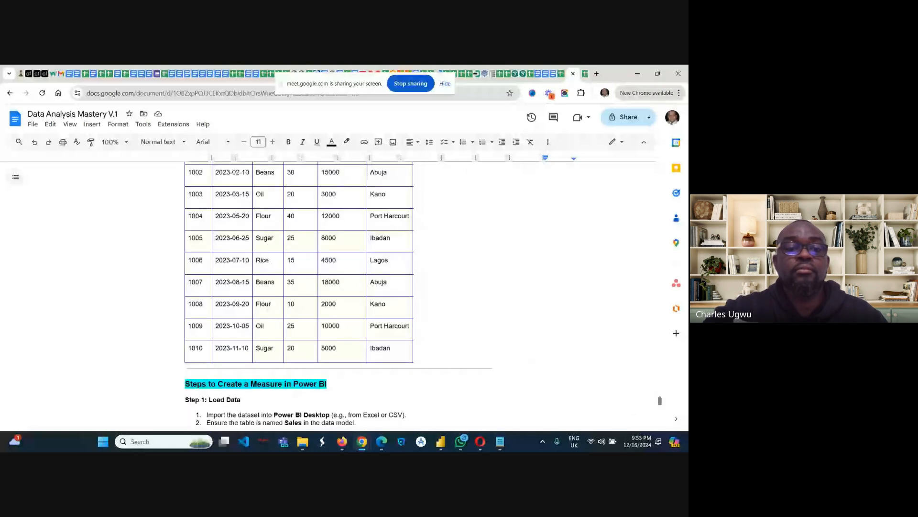
{"action": "scroll", "coordinate": [353, 297], "scroll_direction": "down", "scroll_amount": 7}
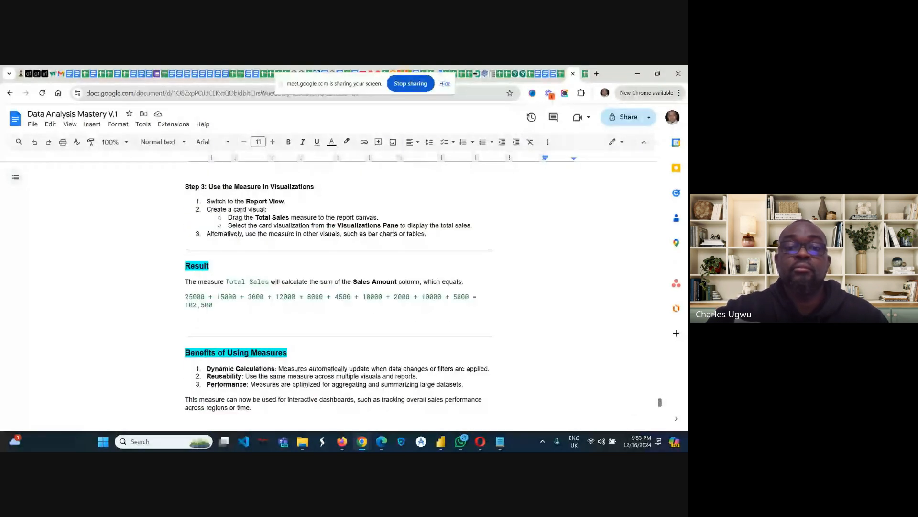
{"action": "scroll", "coordinate": [280, 254], "scroll_direction": "down", "scroll_amount": 5}
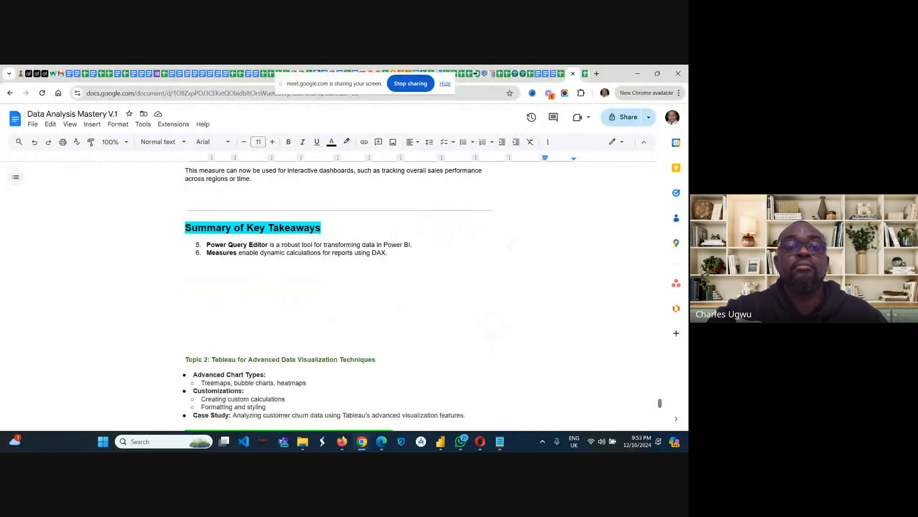
{"action": "scroll", "coordinate": [335, 287], "scroll_direction": "up", "scroll_amount": 7}
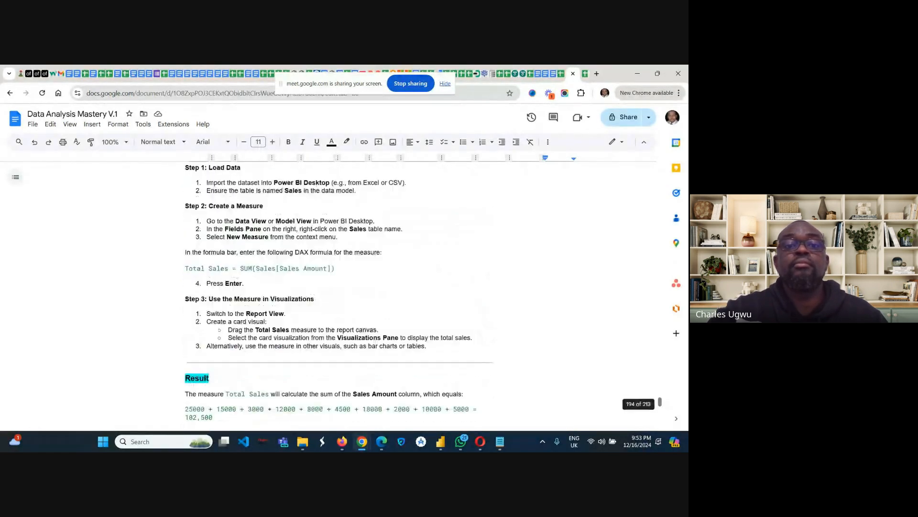
{"action": "scroll", "coordinate": [334, 294], "scroll_direction": "up", "scroll_amount": 11}
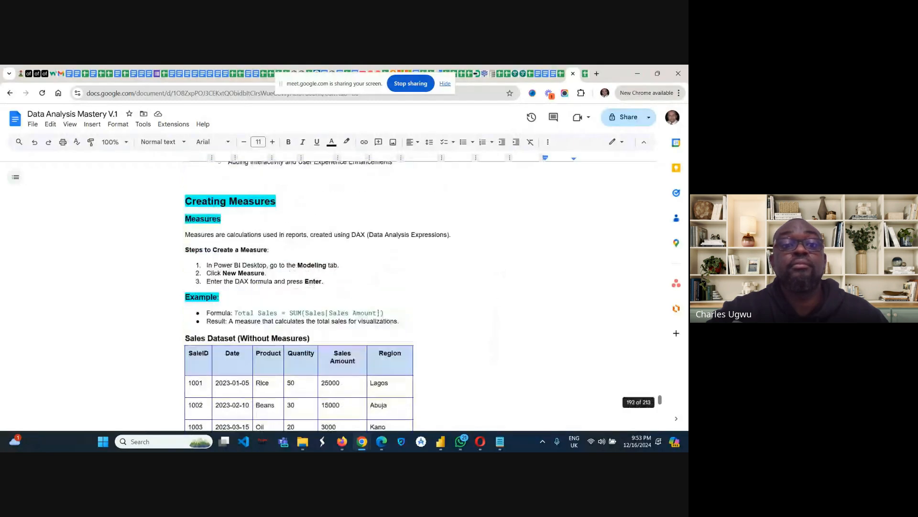
{"action": "scroll", "coordinate": [316, 294], "scroll_direction": "up", "scroll_amount": 10}
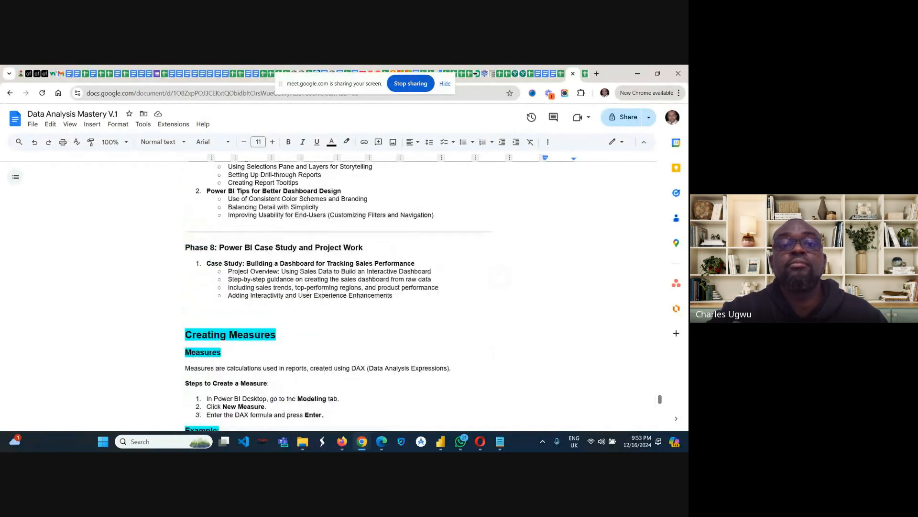
{"action": "scroll", "coordinate": [316, 294], "scroll_direction": "up", "scroll_amount": 10}
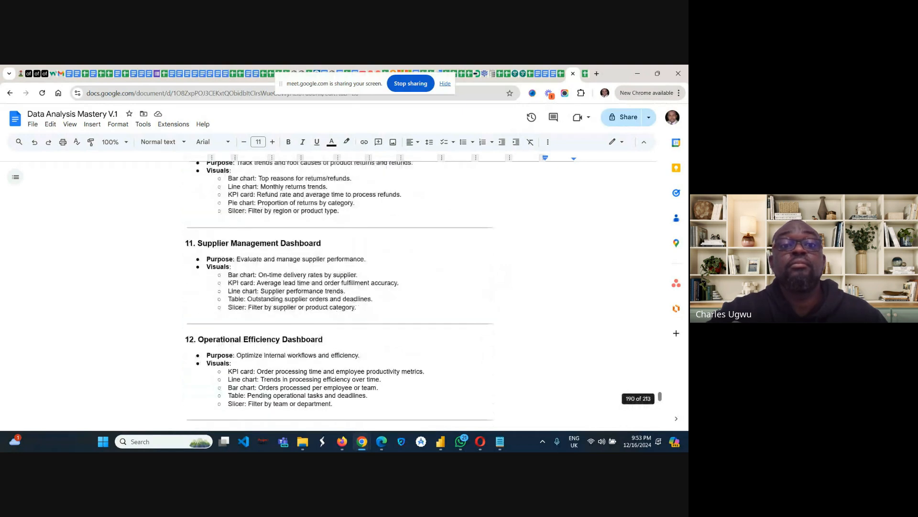
{"action": "scroll", "coordinate": [316, 294], "scroll_direction": "up", "scroll_amount": 6}
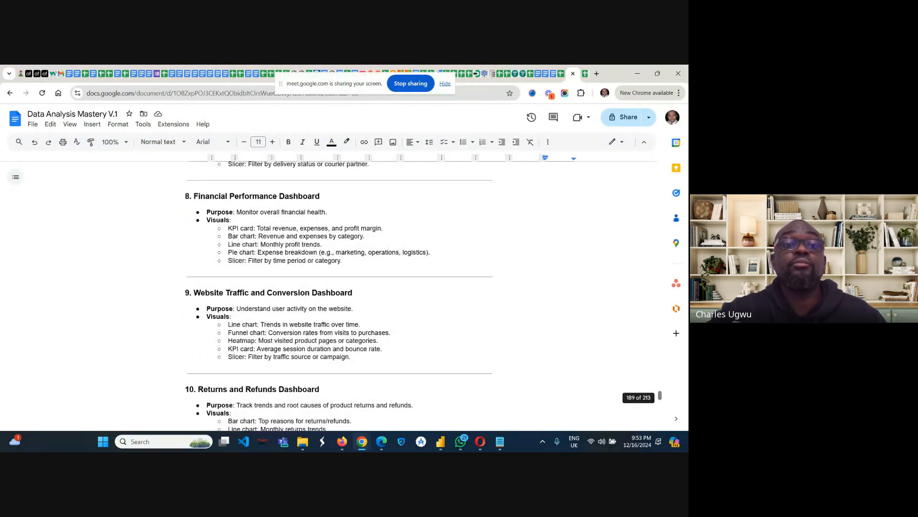
{"action": "scroll", "coordinate": [315, 294], "scroll_direction": "up", "scroll_amount": 5}
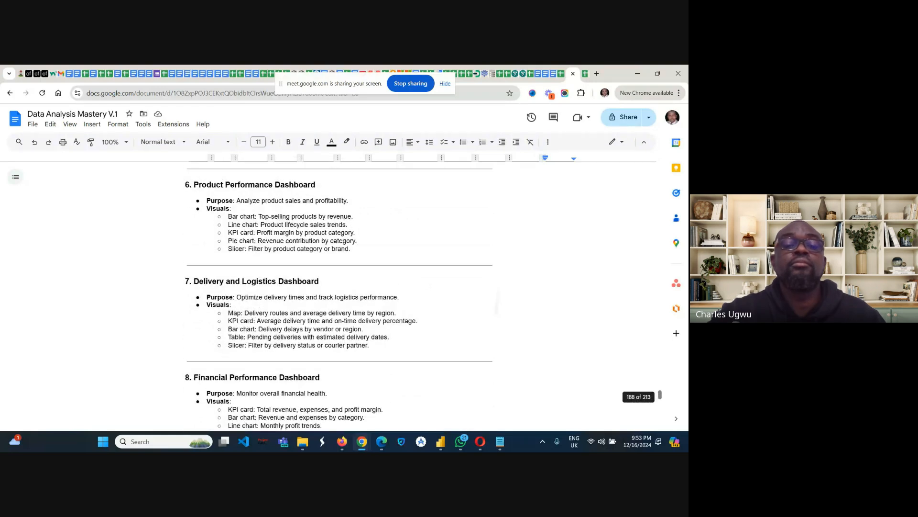
{"action": "scroll", "coordinate": [315, 294], "scroll_direction": "up", "scroll_amount": 4}
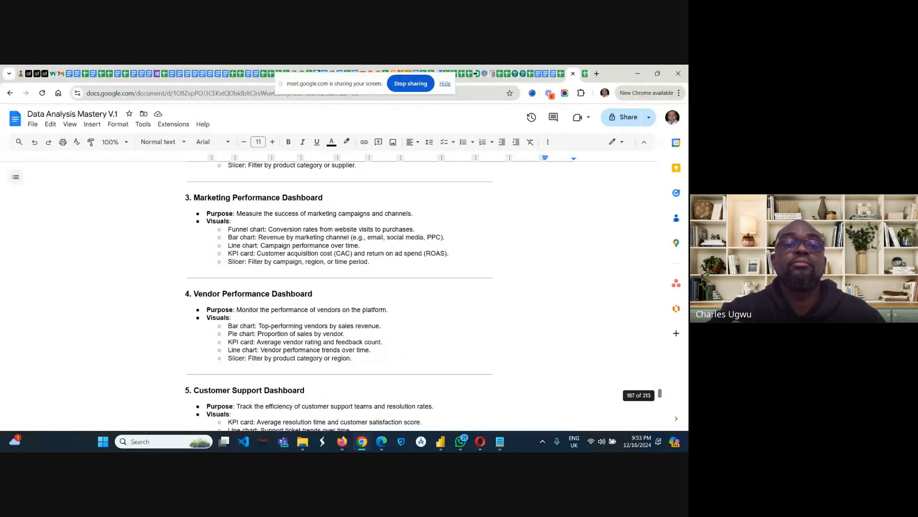
{"action": "scroll", "coordinate": [316, 294], "scroll_direction": "up", "scroll_amount": 5}
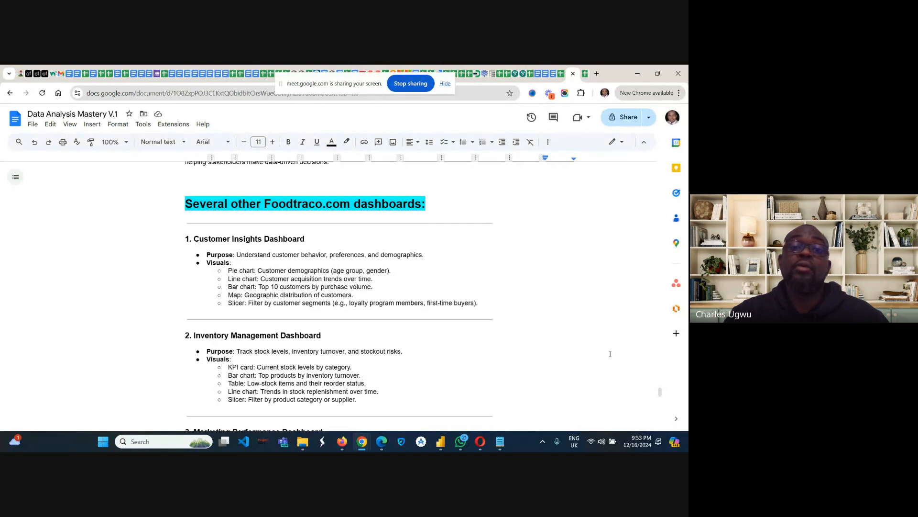
Review the purpose and suggested visuals of the Customer Insights and Inventory Management dashboards
{"action": "left_click_drag", "start_coordinate": [580, 348], "coordinate": [449, 282]}
{"action": "double_click", "coordinate": [449, 282]}
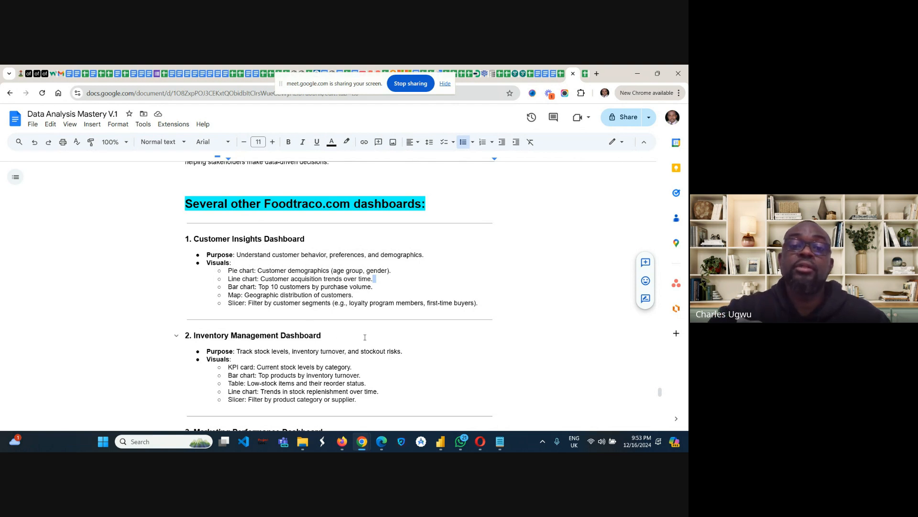
{"action": "scroll", "coordinate": [320, 335], "scroll_direction": "down", "scroll_amount": 2}
{"action": "scroll", "coordinate": [287, 351], "scroll_direction": "down", "scroll_amount": 1}
{"action": "scroll", "coordinate": [287, 351], "scroll_direction": "down", "scroll_amount": 2}
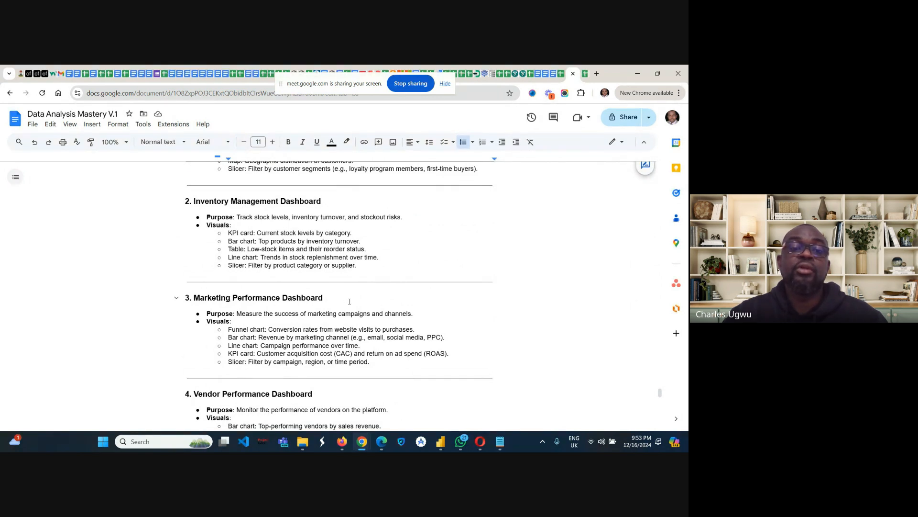
{"action": "scroll", "coordinate": [334, 301], "scroll_direction": "up", "scroll_amount": 1}
{"action": "scroll", "coordinate": [334, 301], "scroll_direction": "up", "scroll_amount": 3}
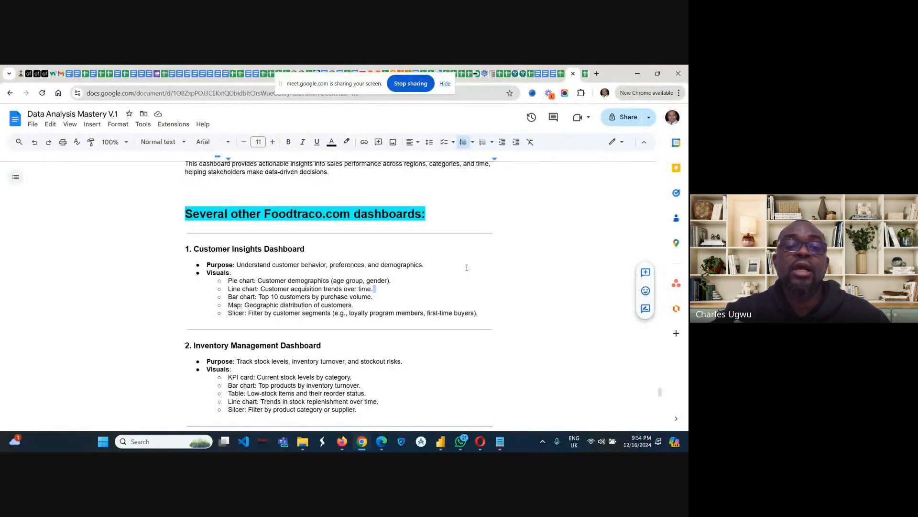
{"action": "scroll", "coordinate": [466, 267], "scroll_direction": "down", "scroll_amount": 3}
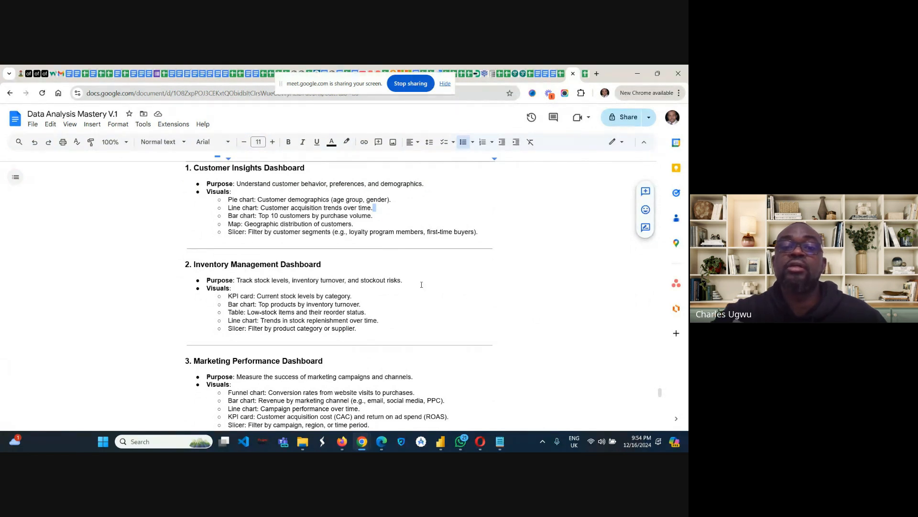
Review the purposes and suggested visuals of the Marketing Performance, Vendor Performance and Customer Support dashboards
{"action": "scroll", "coordinate": [422, 285], "scroll_direction": "down", "scroll_amount": 3}
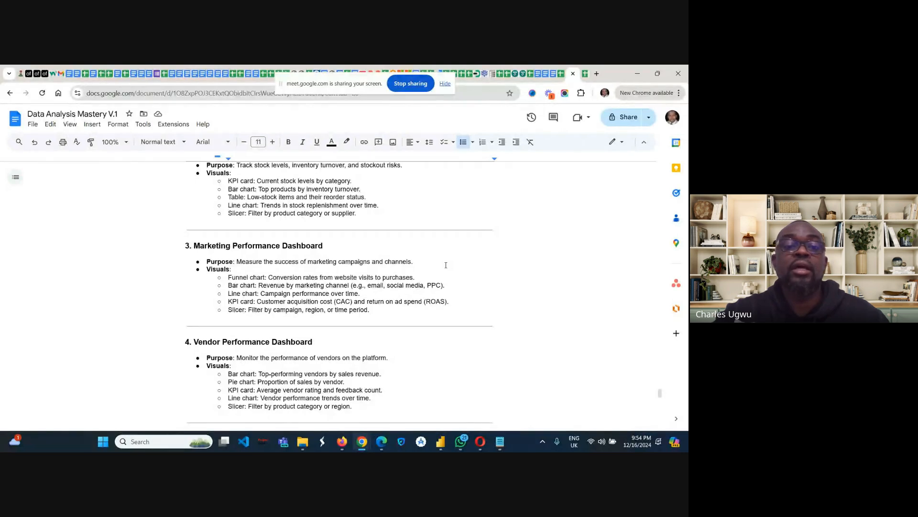
{"action": "scroll", "coordinate": [446, 265], "scroll_direction": "down", "scroll_amount": 3}
{"action": "scroll", "coordinate": [446, 263], "scroll_direction": "down", "scroll_amount": 1}
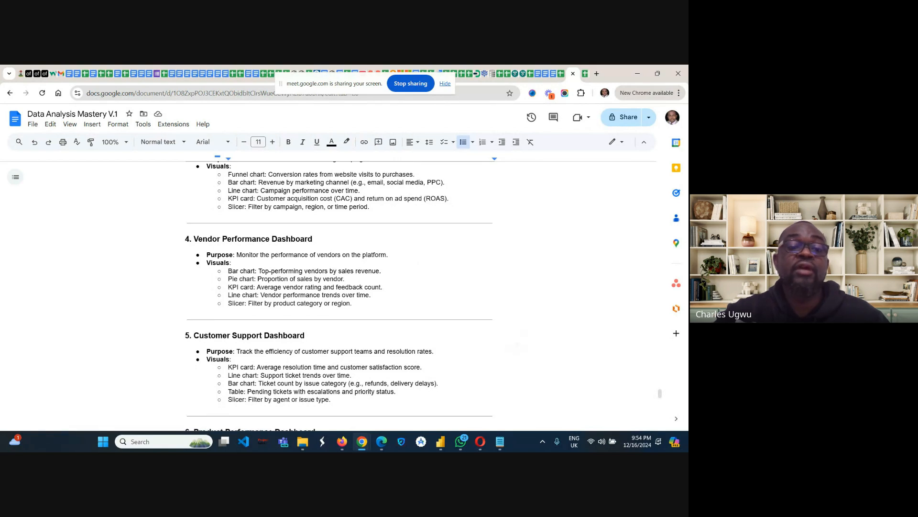
{"action": "scroll", "coordinate": [428, 267], "scroll_direction": "down", "scroll_amount": 1}
{"action": "scroll", "coordinate": [519, 260], "scroll_direction": "down", "scroll_amount": 2}
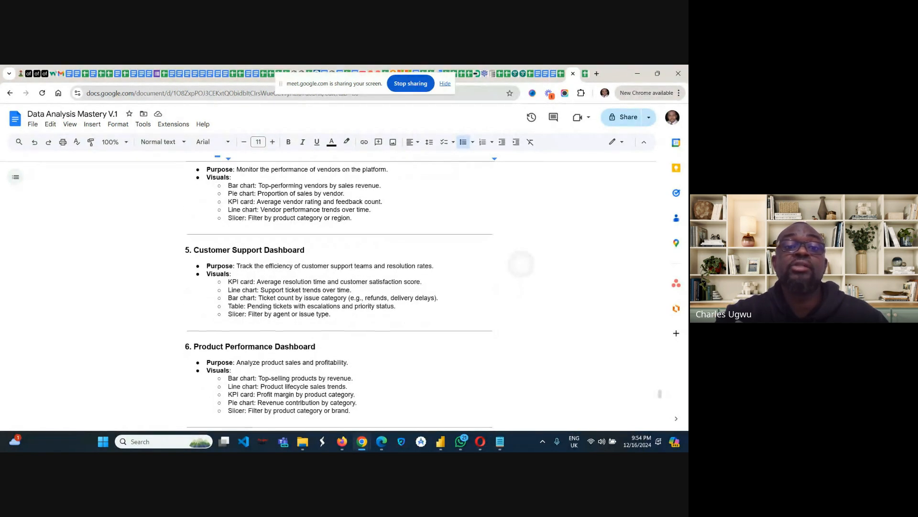
{"action": "scroll", "coordinate": [340, 296], "scroll_direction": "up", "scroll_amount": 3}
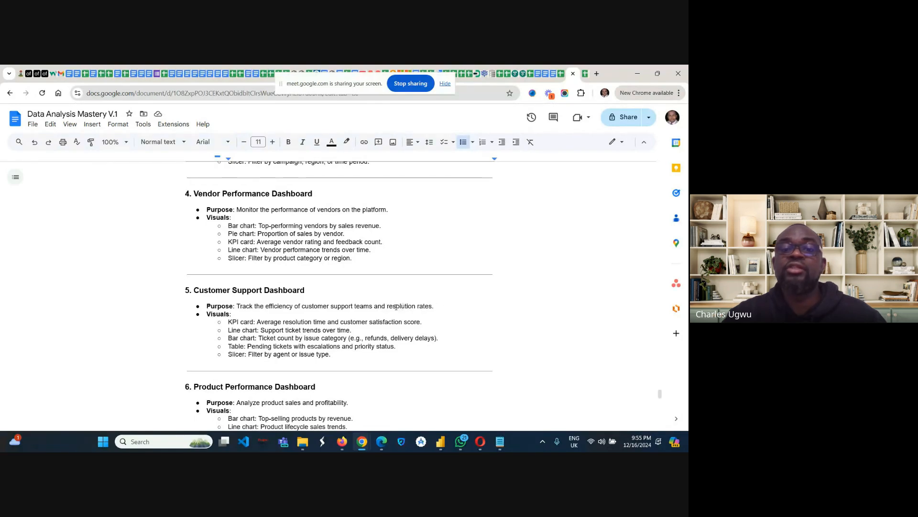
{"action": "scroll", "coordinate": [494, 297], "scroll_direction": "down", "scroll_amount": 3}
{"action": "scroll", "coordinate": [494, 297], "scroll_direction": "down", "scroll_amount": 1}
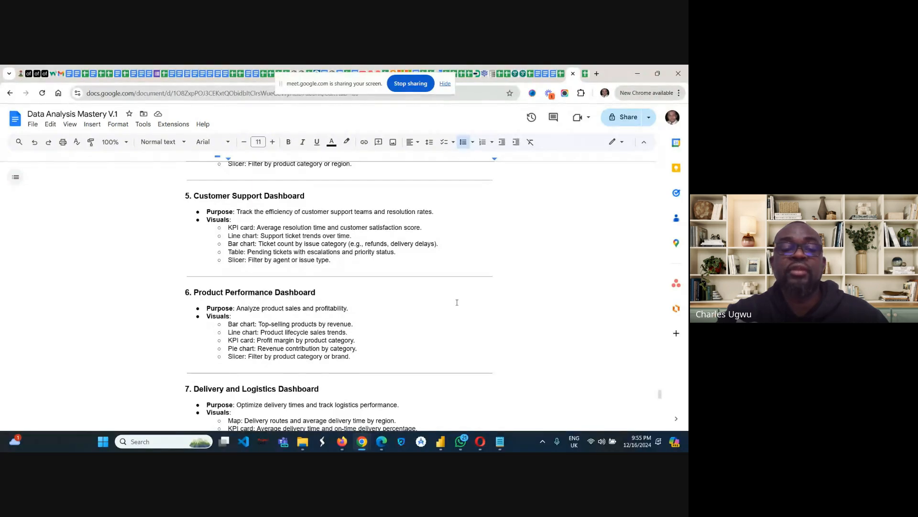
Review the purposes and suggested visuals of dashboards 6 to 12, from Product Performance to Operational Efficiency
{"action": "scroll", "coordinate": [457, 303], "scroll_direction": "down", "scroll_amount": 3}
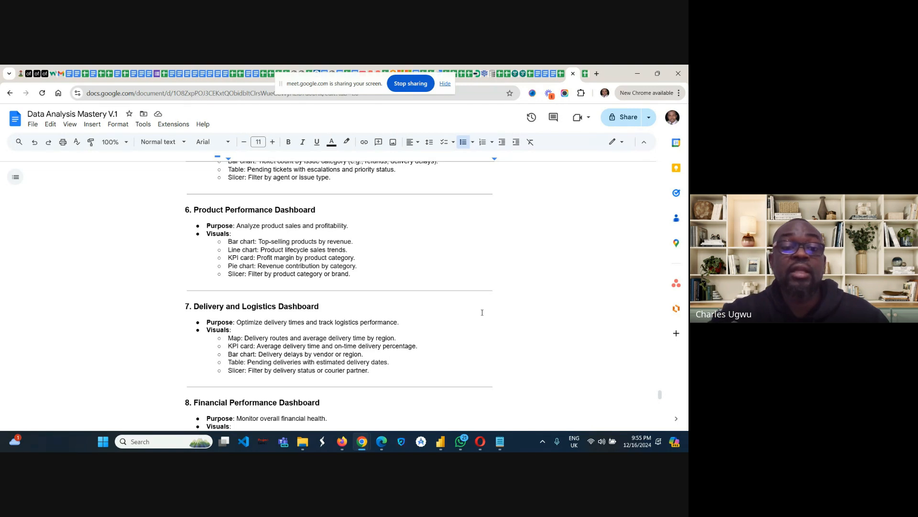
{"action": "scroll", "coordinate": [501, 342], "scroll_direction": "down", "scroll_amount": 2}
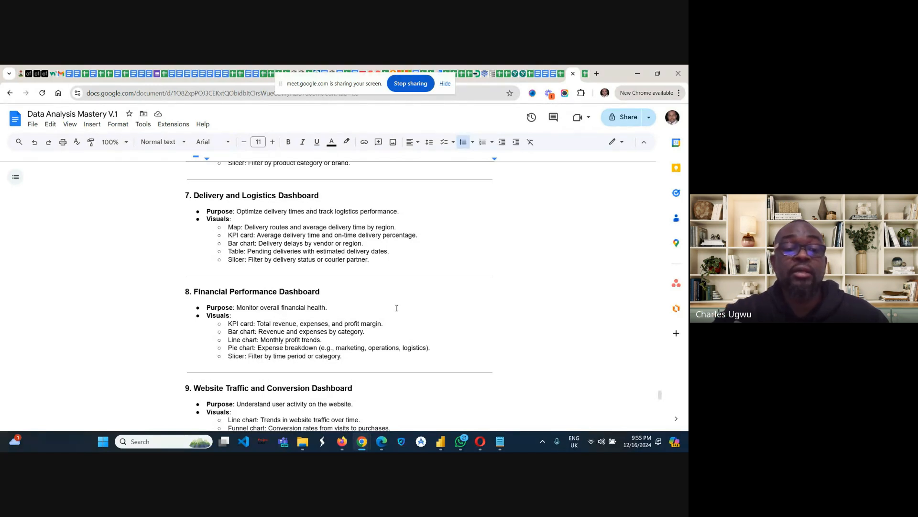
{"action": "scroll", "coordinate": [384, 306], "scroll_direction": "down", "scroll_amount": 1}
{"action": "scroll", "coordinate": [383, 306], "scroll_direction": "down", "scroll_amount": 1}
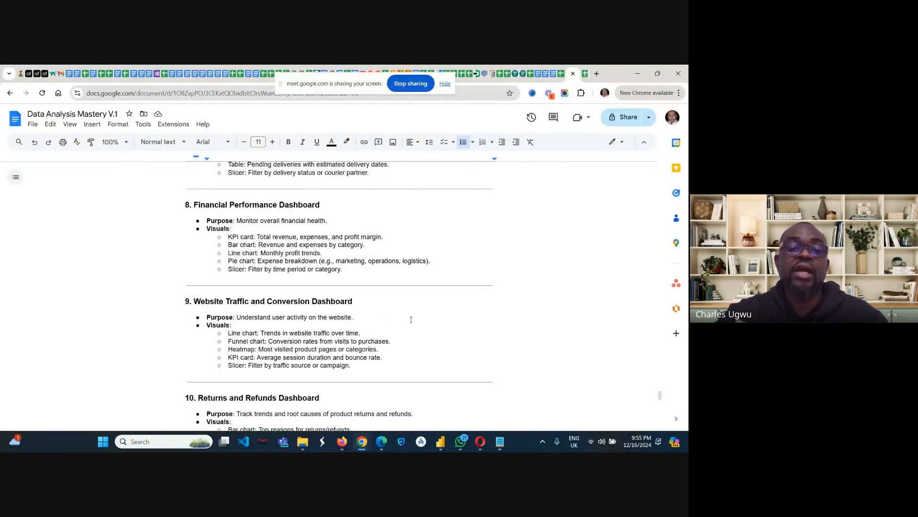
{"action": "scroll", "coordinate": [411, 320], "scroll_direction": "down", "scroll_amount": 5}
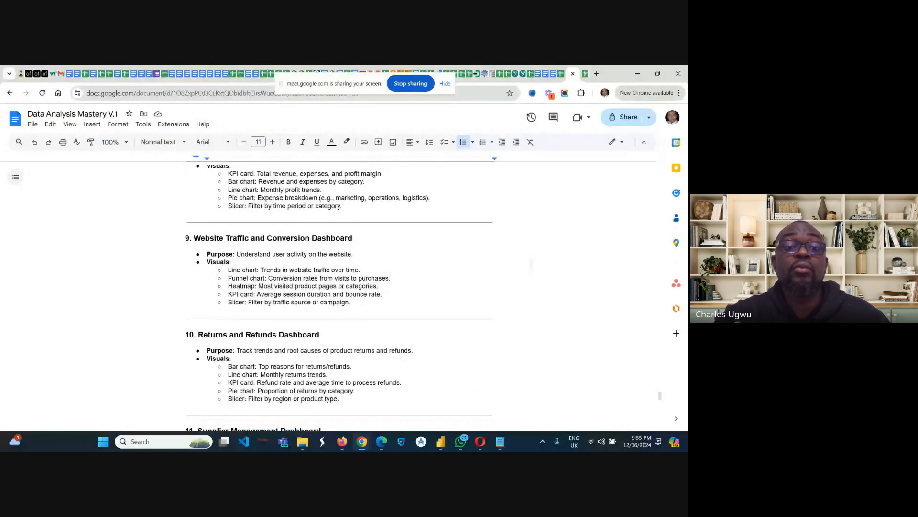
{"action": "scroll", "coordinate": [411, 320], "scroll_direction": "down", "scroll_amount": 1}
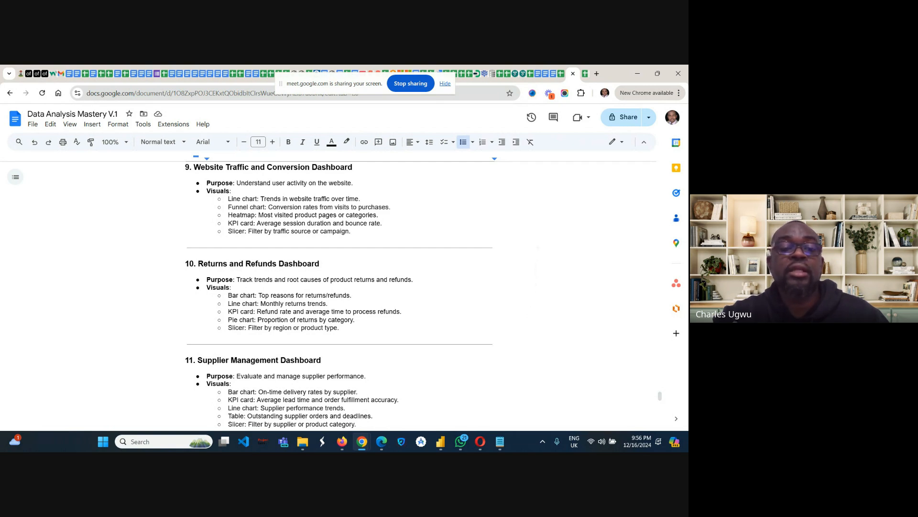
{"action": "scroll", "coordinate": [538, 238], "scroll_direction": "down", "scroll_amount": 2}
{"action": "scroll", "coordinate": [538, 239], "scroll_direction": "down", "scroll_amount": 1}
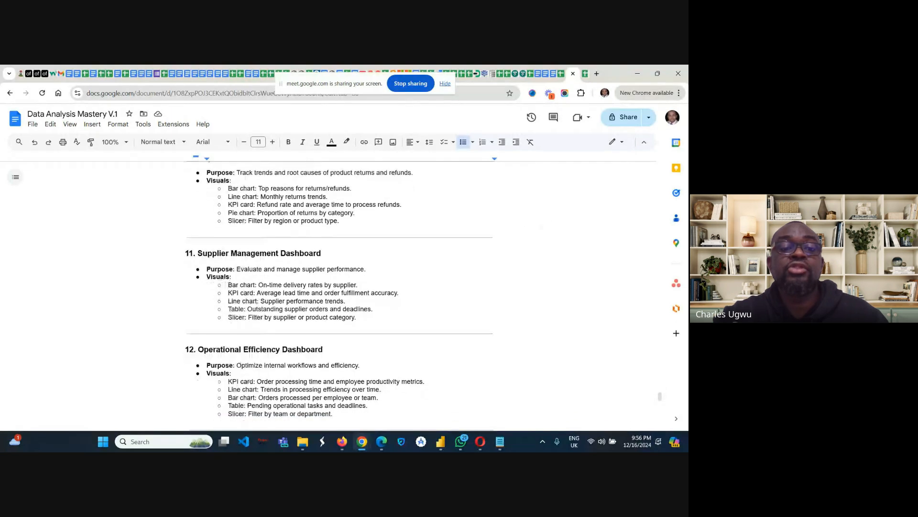
{"action": "scroll", "coordinate": [538, 239], "scroll_direction": "down", "scroll_amount": 1}
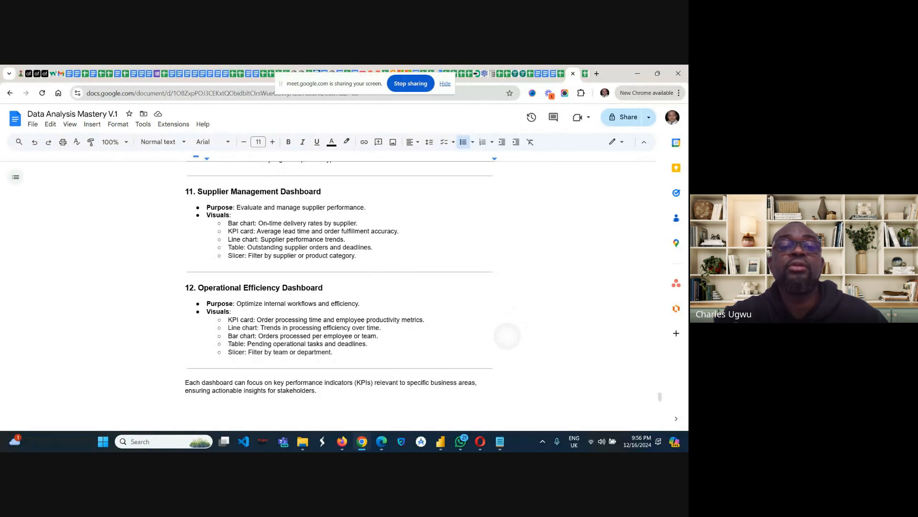
Return to the "Several other Foodtraco.com dashboards" heading and look over the first dashboard ideas again
{"action": "scroll", "coordinate": [508, 335], "scroll_direction": "up", "scroll_amount": 1}
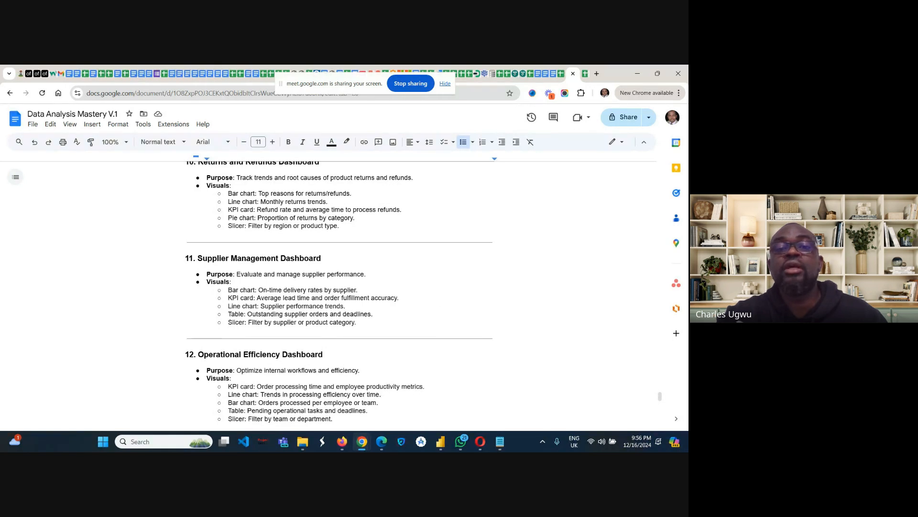
{"action": "scroll", "coordinate": [334, 294], "scroll_direction": "up", "scroll_amount": 5}
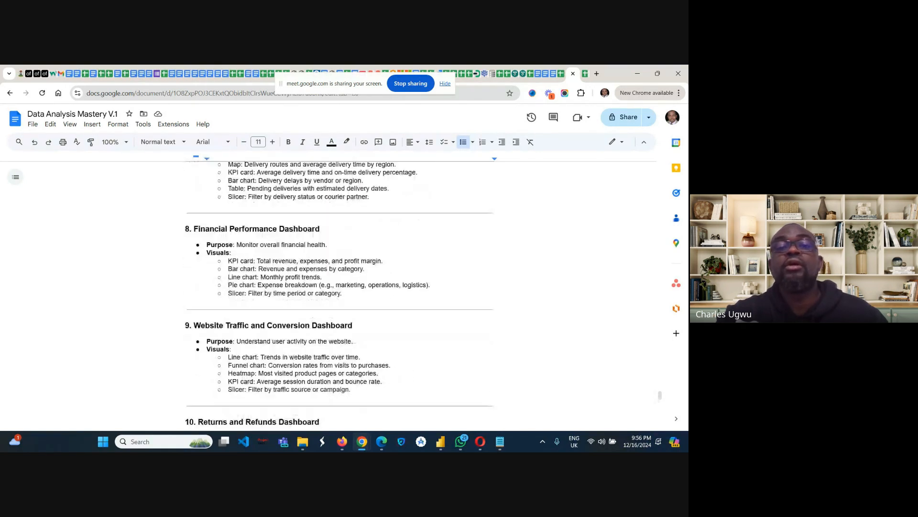
{"action": "scroll", "coordinate": [308, 394], "scroll_direction": "up", "scroll_amount": 5}
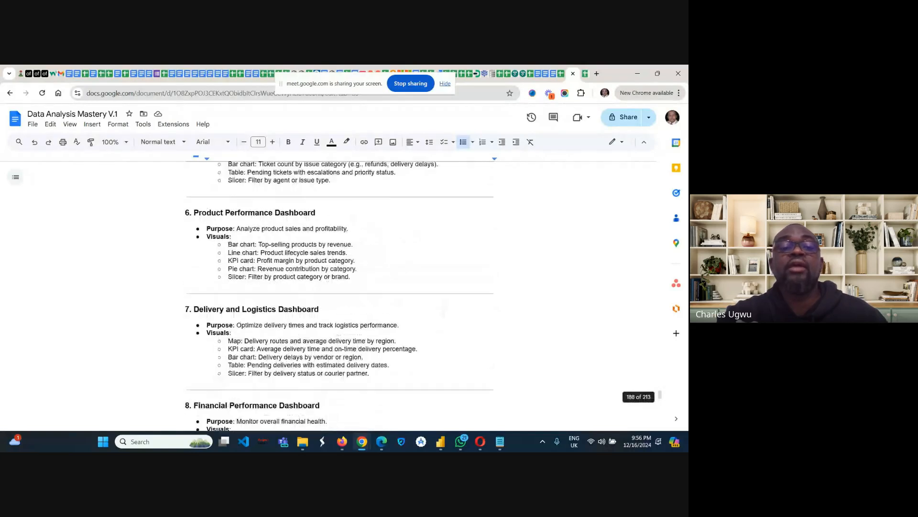
{"action": "scroll", "coordinate": [308, 394], "scroll_direction": "up", "scroll_amount": 5}
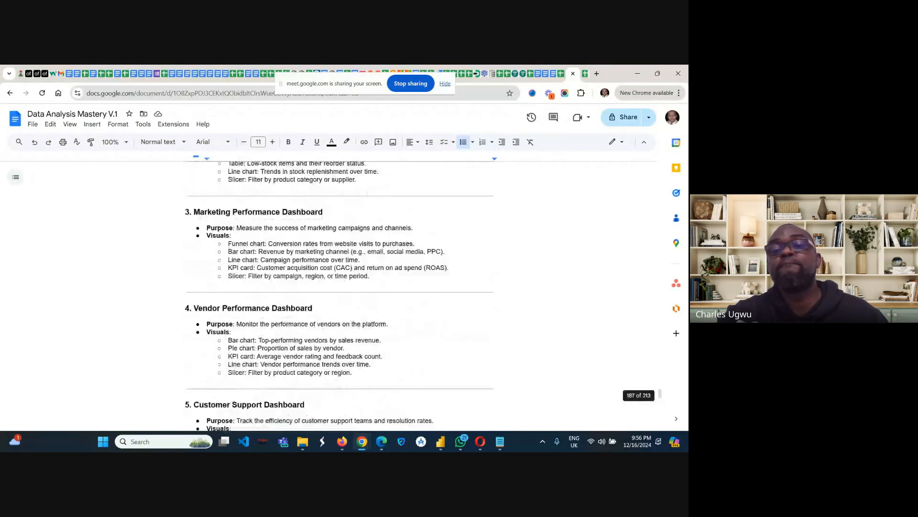
{"action": "scroll", "coordinate": [309, 395], "scroll_direction": "up", "scroll_amount": 2}
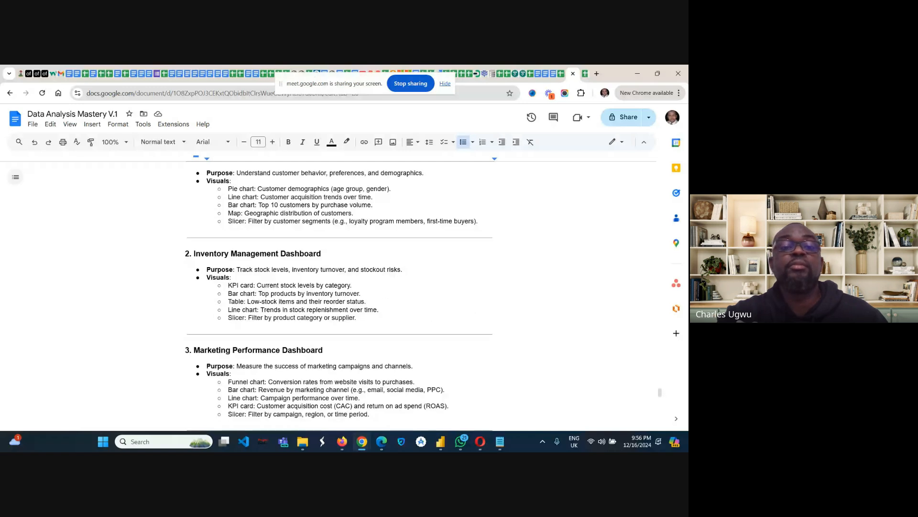
{"action": "scroll", "coordinate": [308, 395], "scroll_direction": "up", "scroll_amount": 2}
{"action": "scroll", "coordinate": [308, 395], "scroll_direction": "down", "scroll_amount": 1}
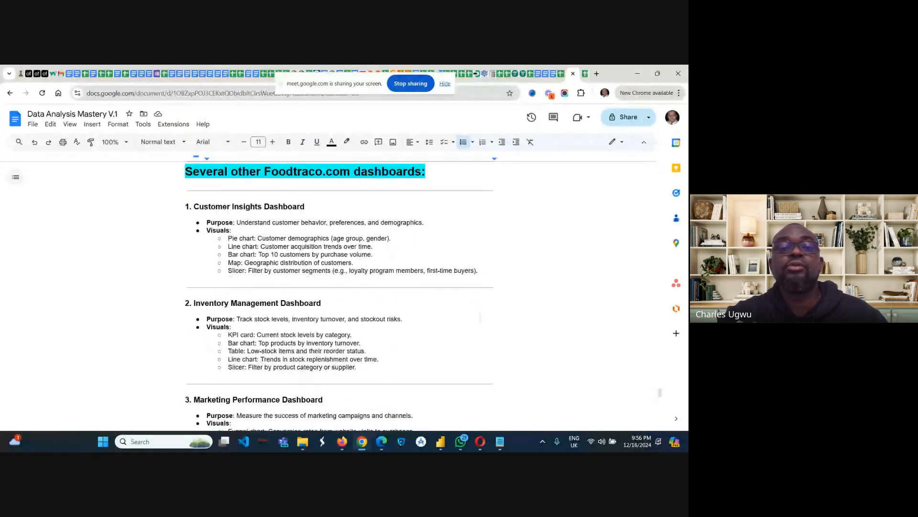
{"action": "scroll", "coordinate": [308, 395], "scroll_direction": "up", "scroll_amount": 2}
{"action": "scroll", "coordinate": [339, 296], "scroll_direction": "up", "scroll_amount": 2}
{"action": "scroll", "coordinate": [338, 295], "scroll_direction": "down", "scroll_amount": 2}
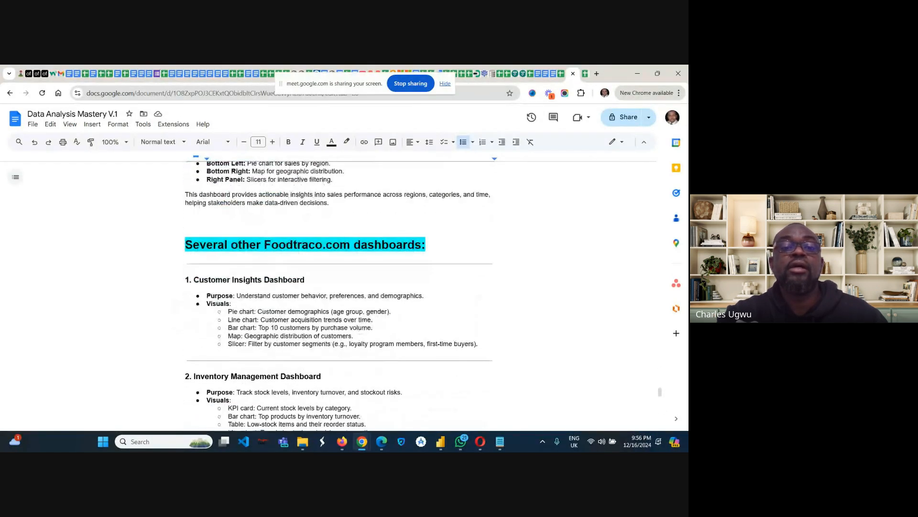
{"action": "scroll", "coordinate": [339, 295], "scroll_direction": "down", "scroll_amount": 2}
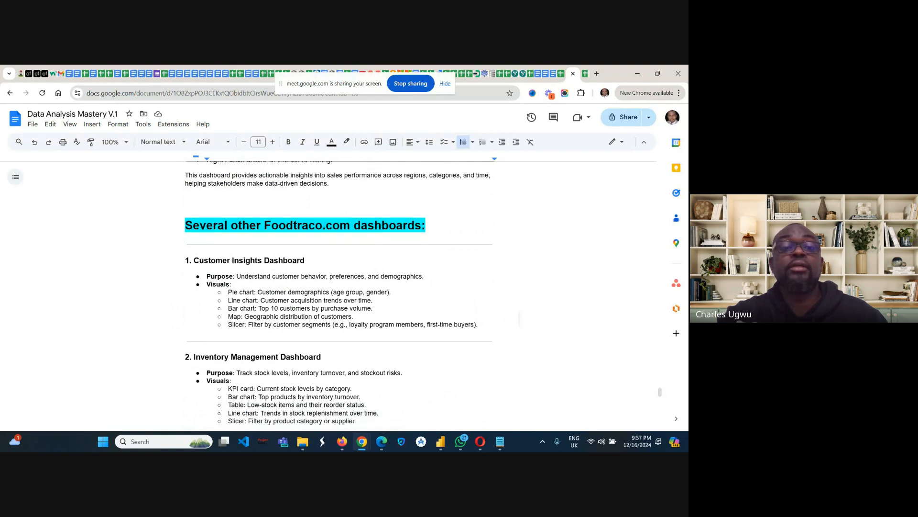
{"action": "scroll", "coordinate": [338, 295], "scroll_direction": "down", "scroll_amount": 1}
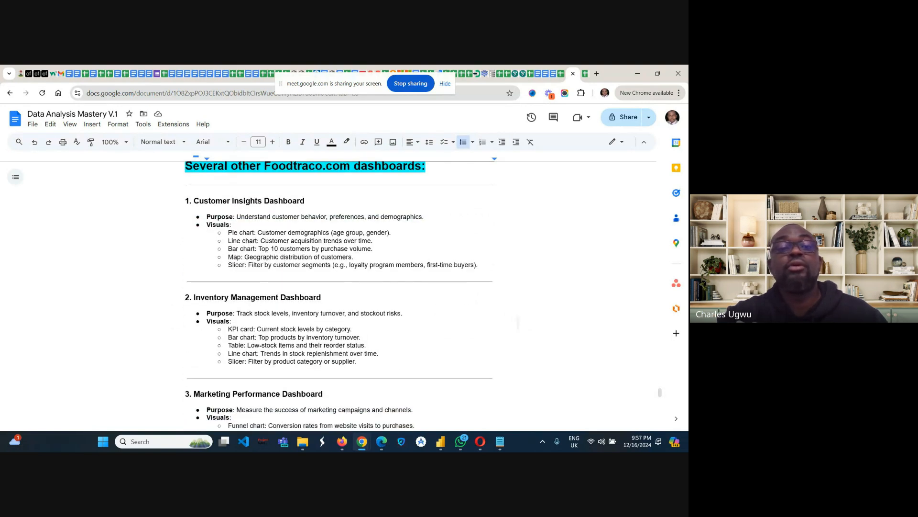
{"action": "scroll", "coordinate": [339, 295], "scroll_direction": "up", "scroll_amount": 1}
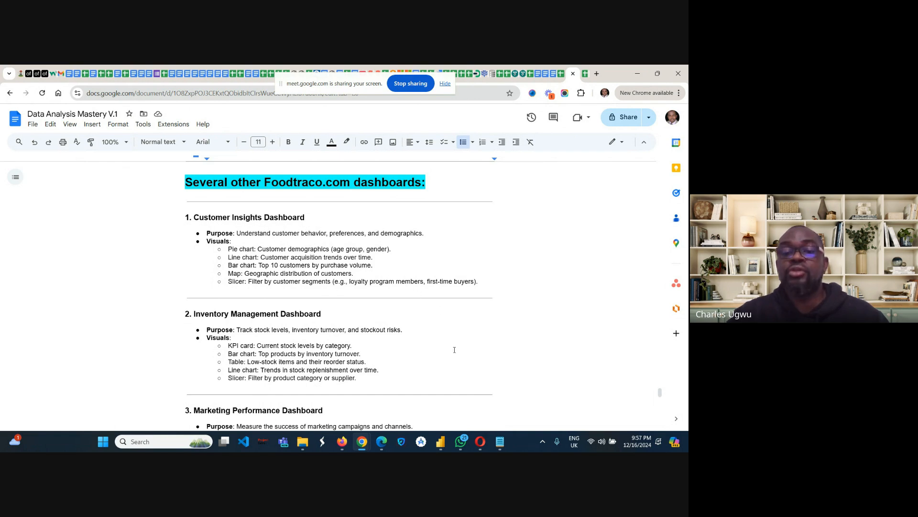
Switch to the sales report page in Power BI Desktop and stop sharing the screen in the meeting
{"action": "mouse_move", "coordinate": [442, 444]}
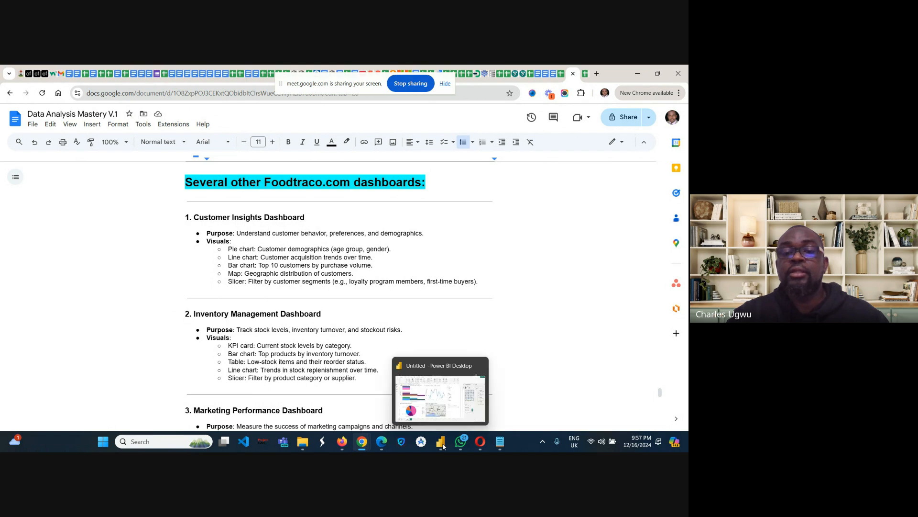
{"action": "left_click", "coordinate": [441, 410]}
{"action": "mouse_move", "coordinate": [441, 443]}
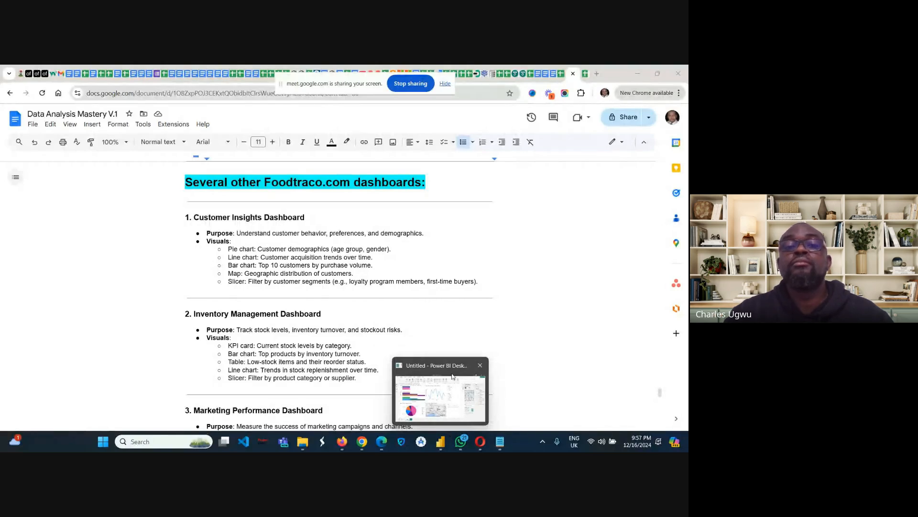
{"action": "left_click", "coordinate": [452, 377]}
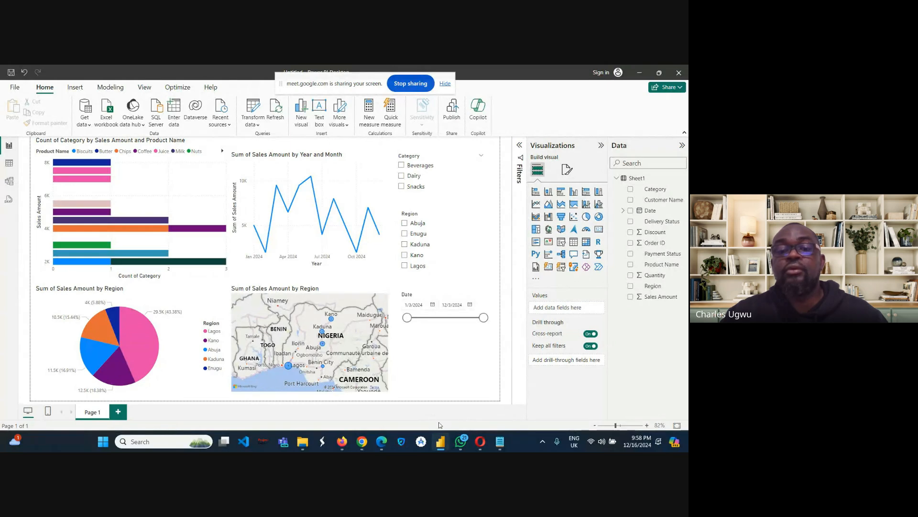
{"action": "left_click", "coordinate": [404, 84]}
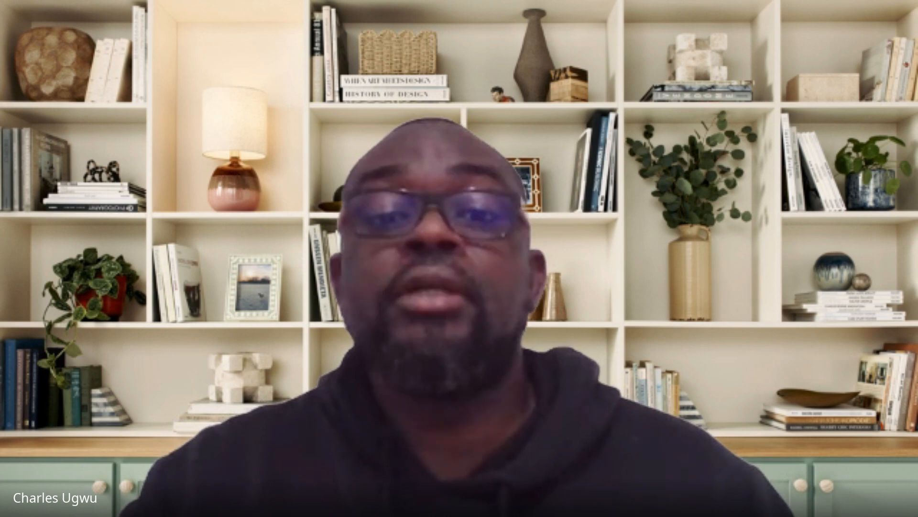
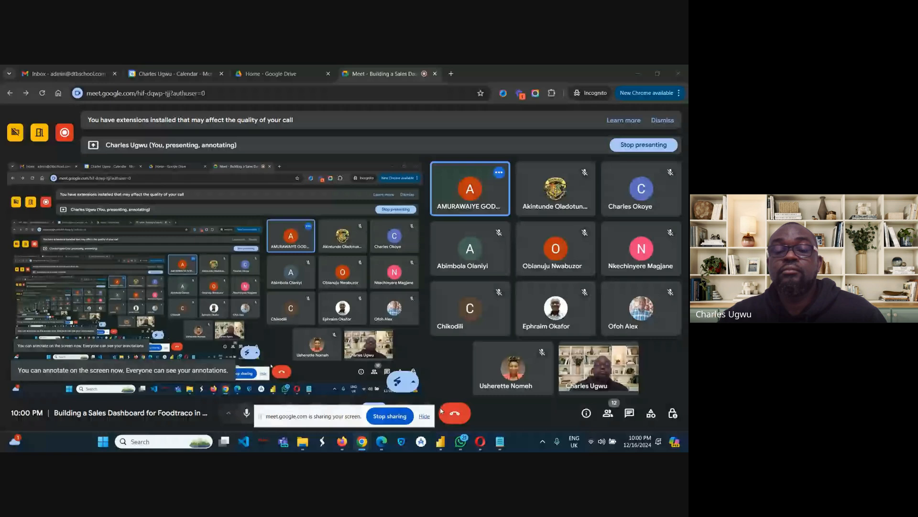
Switch back to Power BI Desktop and open the title formatting options of the bar chart
{"action": "left_click", "coordinate": [441, 441]}
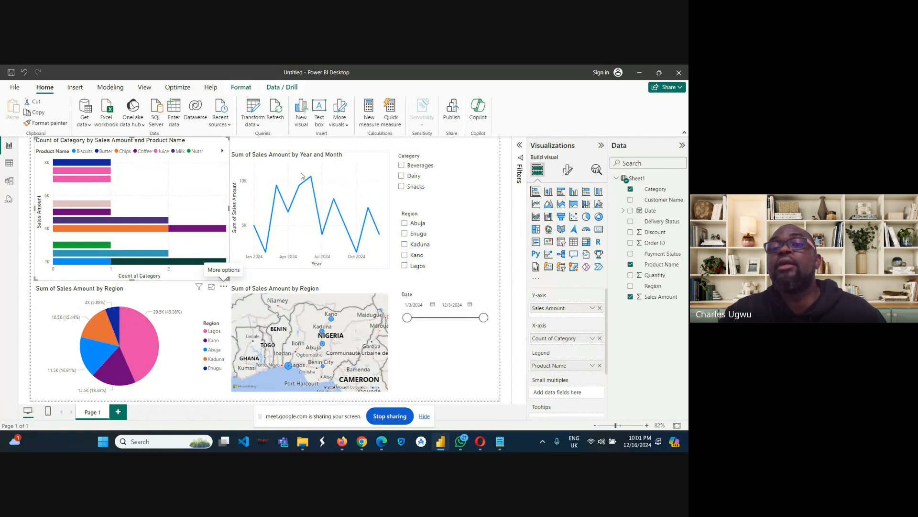
{"action": "left_click", "coordinate": [569, 171]}
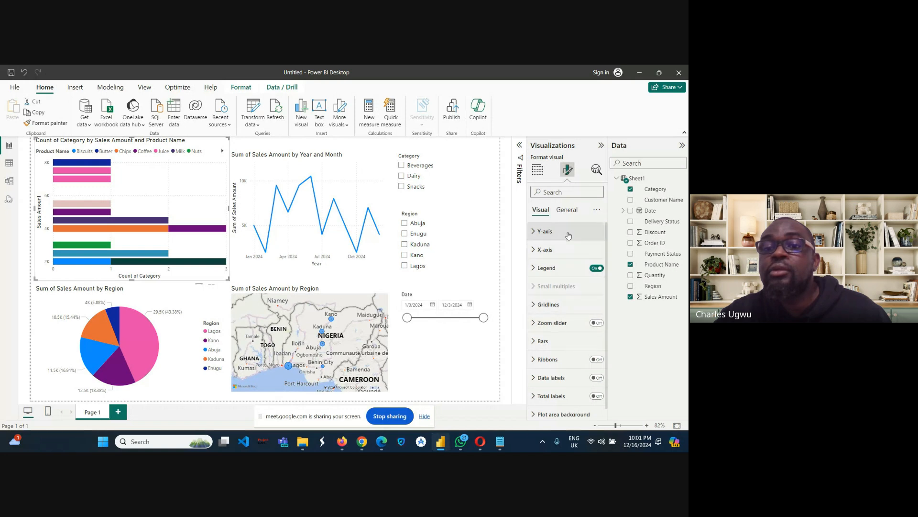
{"action": "left_click", "coordinate": [568, 210]}
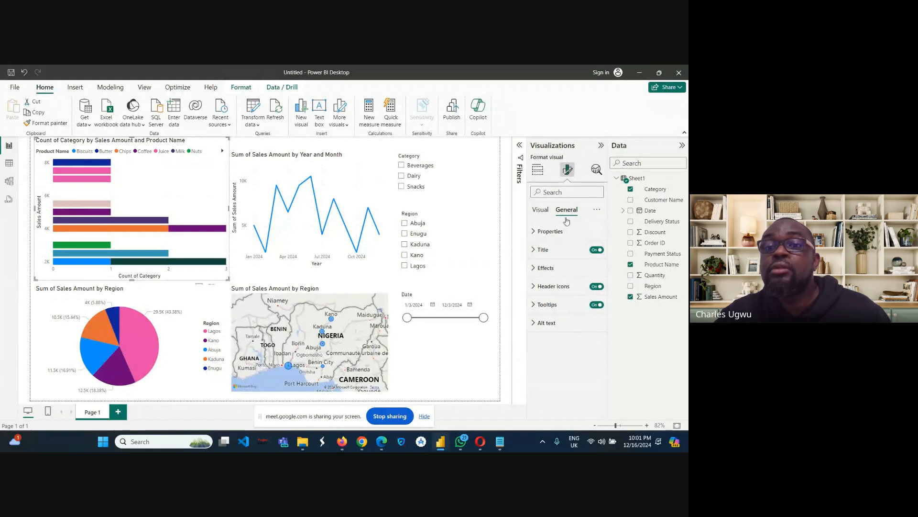
{"action": "left_click", "coordinate": [535, 252]}
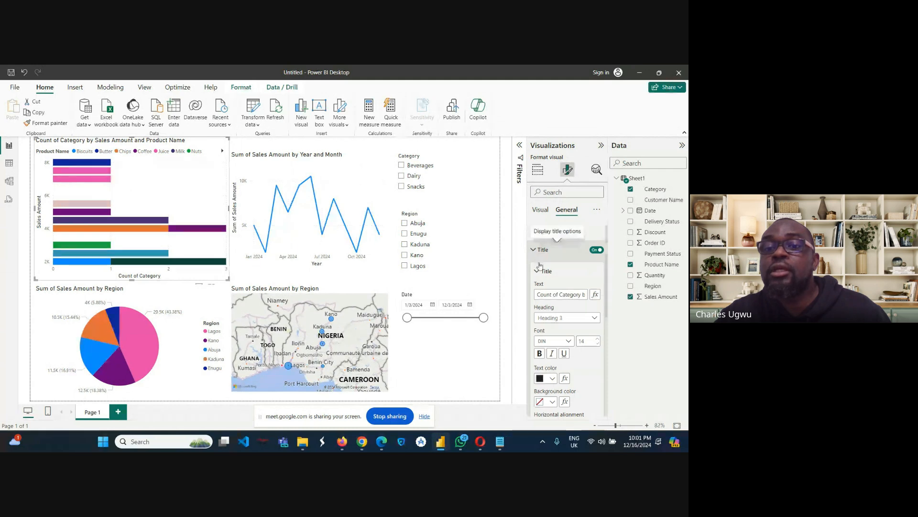
Replace the bar chart's title text with "Compare Sales By Category"
{"action": "left_click", "coordinate": [582, 295]}
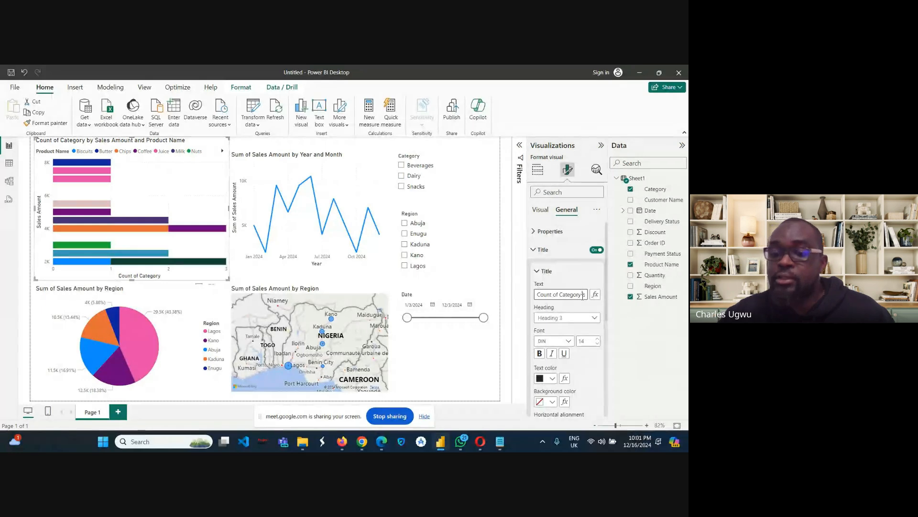
{"action": "key", "text": "Right"}
{"action": "key", "text": "Right"}
{"action": "key", "text": "Right"}
{"action": "key", "text": "Right"}
{"action": "key", "text": "Right"}
{"action": "key", "text": "Right"}
{"action": "key", "text": "Right"}
{"action": "key", "text": "Right"}
{"action": "key", "text": "Right"}
{"action": "key", "text": "Right"}
{"action": "key", "text": "Right"}
{"action": "key", "text": "Right"}
{"action": "key", "text": "Right"}
{"action": "key", "text": "Right"}
{"action": "key", "text": "Right"}
{"action": "key", "text": "Right"}
{"action": "key", "text": "Right"}
{"action": "key", "text": "Right"}
{"action": "key", "text": "Right"}
{"action": "key", "text": "Right"}
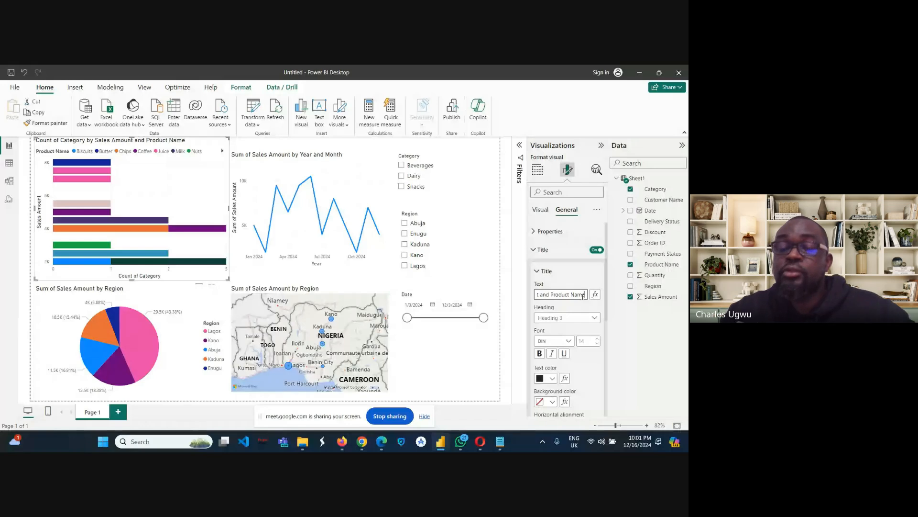
{"action": "key", "text": "BackSpace"}
{"action": "key", "text": "BackSpace"}
{"action": "key", "text": "BackSpace"}
{"action": "key", "text": "BackSpace"}
{"action": "key", "text": "BackSpace"}
{"action": "key", "text": "BackSpace"}
{"action": "key", "text": "BackSpace"}
{"action": "key", "text": "BackSpace"}
{"action": "key", "text": "BackSpace"}
{"action": "key", "text": "BackSpace"}
{"action": "key", "text": "BackSpace"}
{"action": "key", "text": "BackSpace"}
{"action": "key", "text": "BackSpace"}
{"action": "key", "text": "BackSpace"}
{"action": "key", "text": "BackSpace"}
{"action": "key", "text": "BackSpace"}
{"action": "key", "text": "BackSpace"}
{"action": "key", "text": "BackSpace"}
{"action": "key", "text": "BackSpace"}
{"action": "key", "text": "BackSpace"}
{"action": "key", "text": "BackSpace"}
{"action": "key", "text": "BackSpace"}
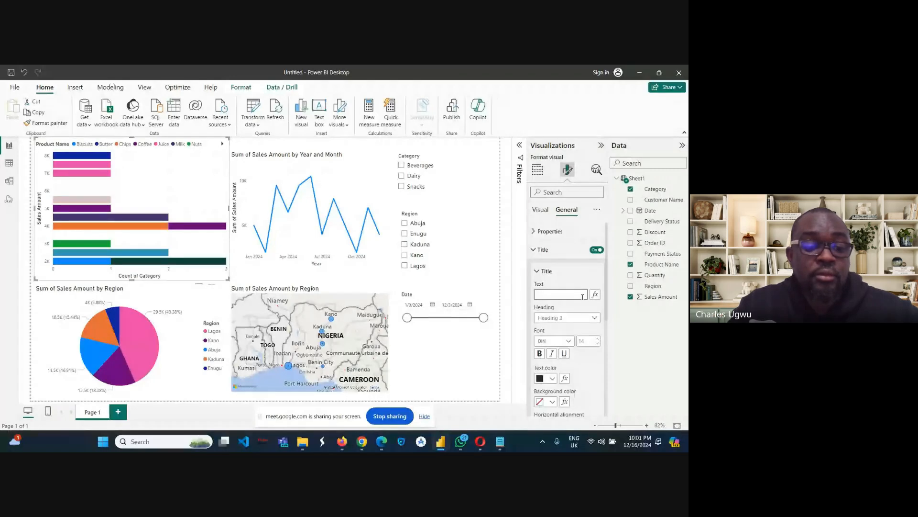
{"action": "type", "text": "Comp"}
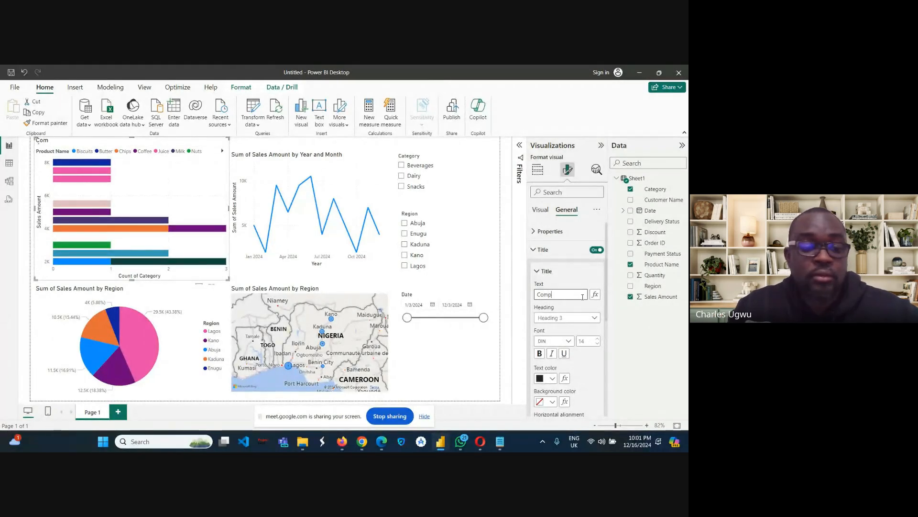
{"action": "type", "text": "are"}
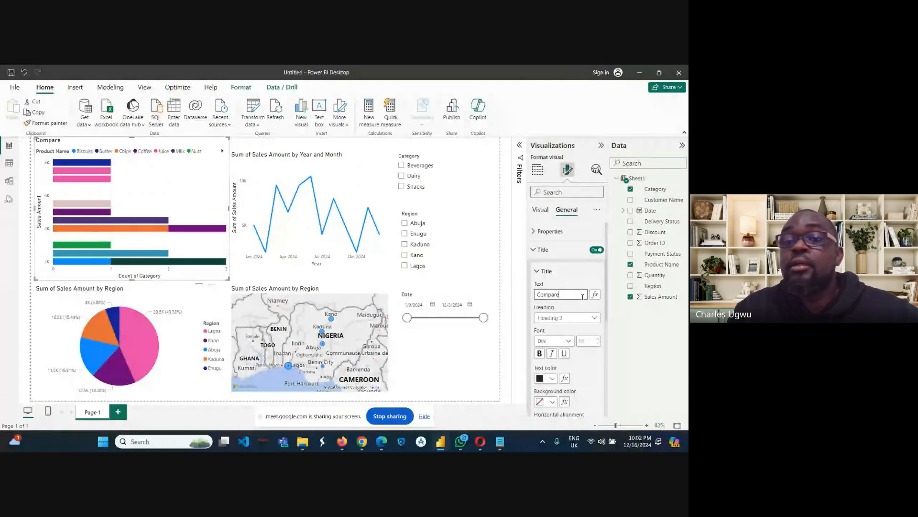
{"action": "type", "text": " S"}
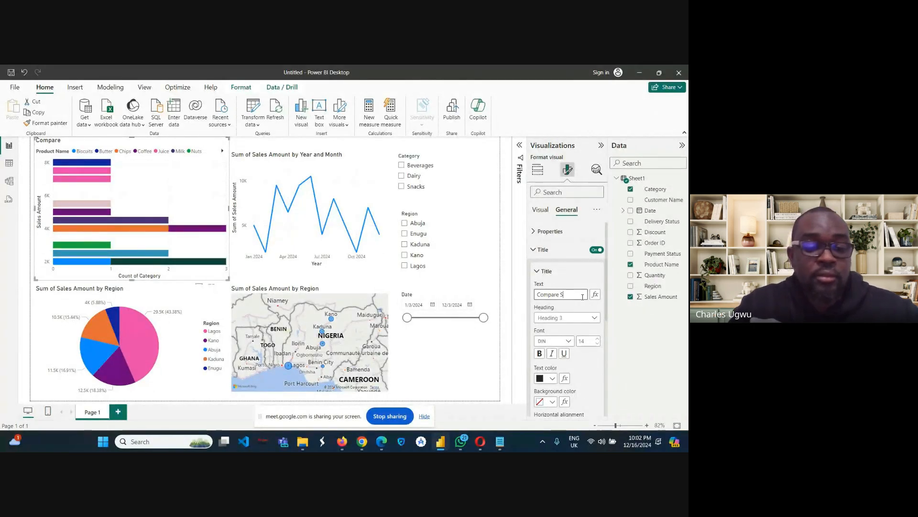
{"action": "type", "text": "ales"}
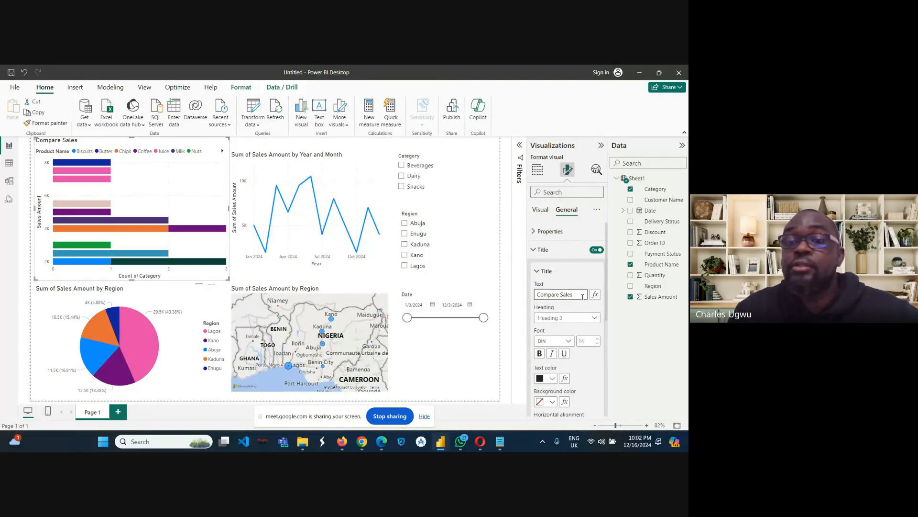
{"action": "type", "text": " By"}
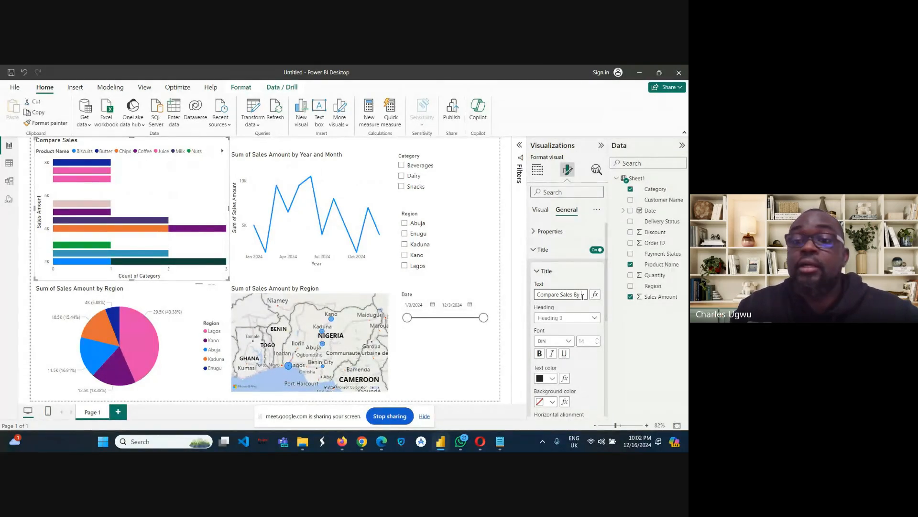
{"action": "type", "text": " Cate"}
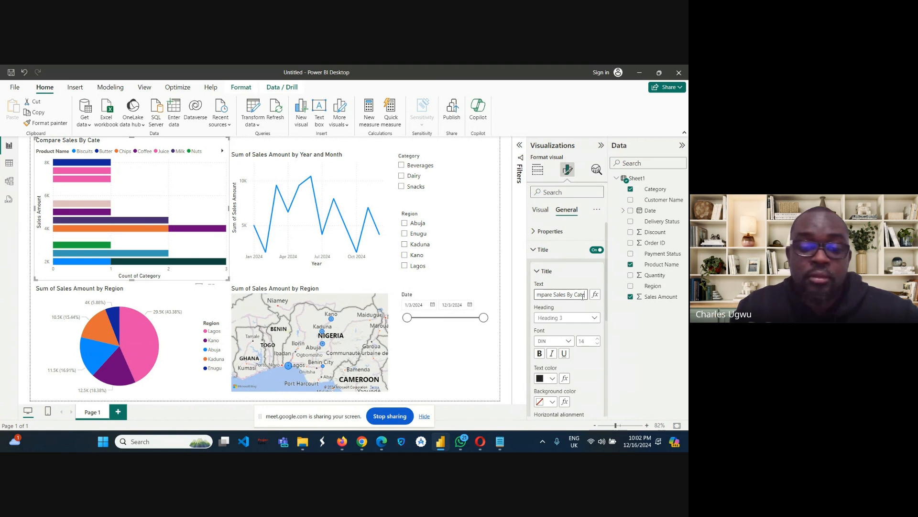
{"action": "type", "text": "gory"}
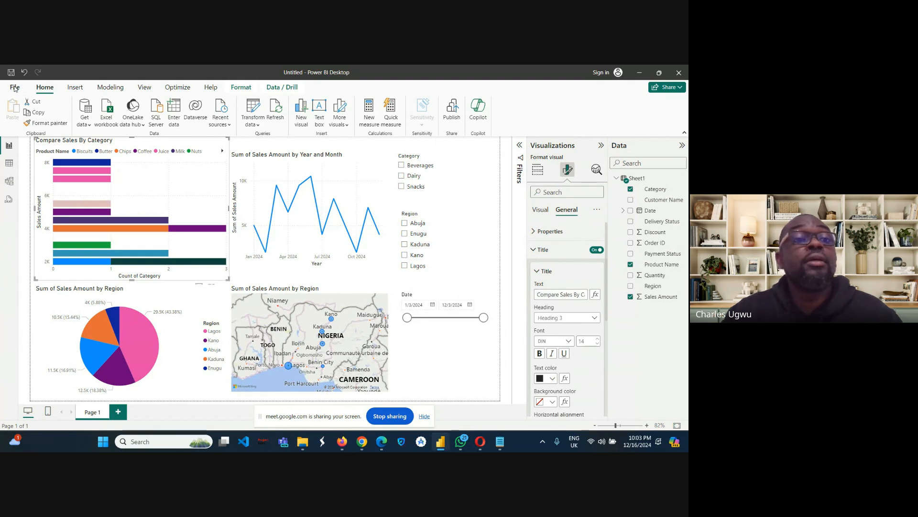
{"action": "left_click", "coordinate": [15, 88]}
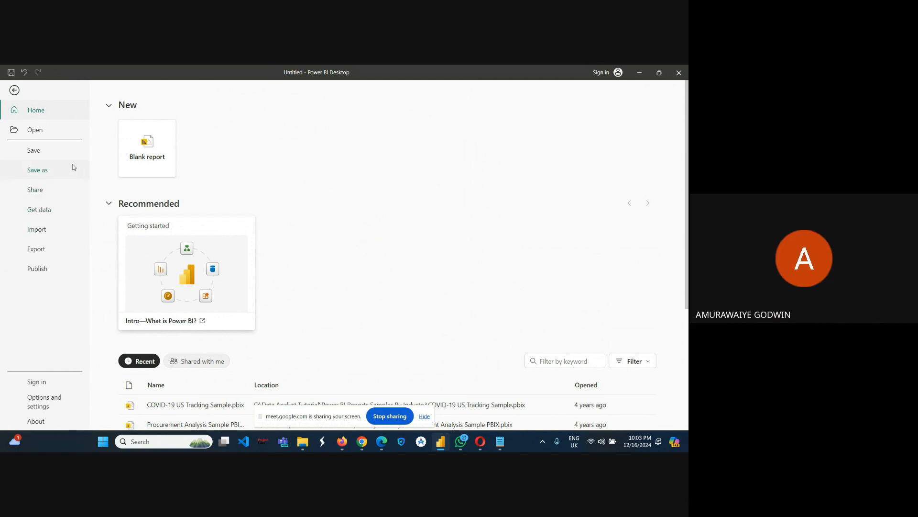
{"action": "left_click", "coordinate": [15, 91]}
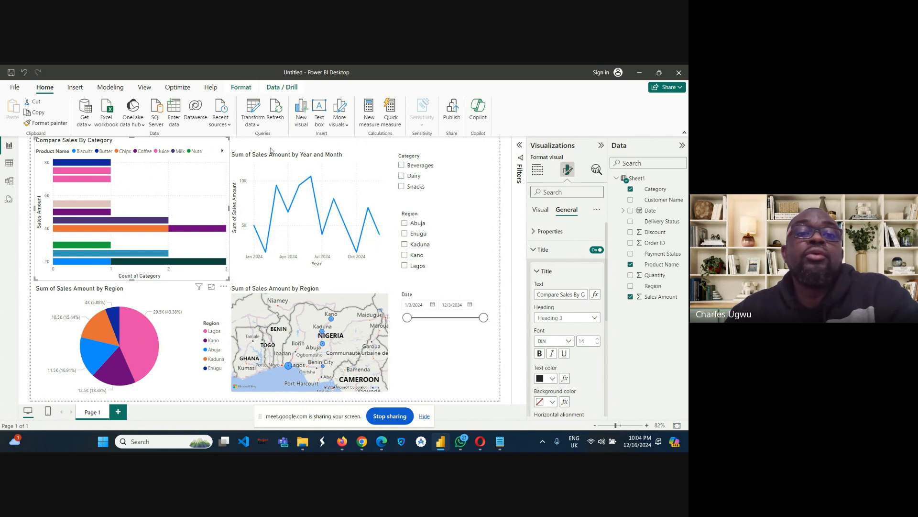
{"action": "mouse_move", "coordinate": [293, 188]}
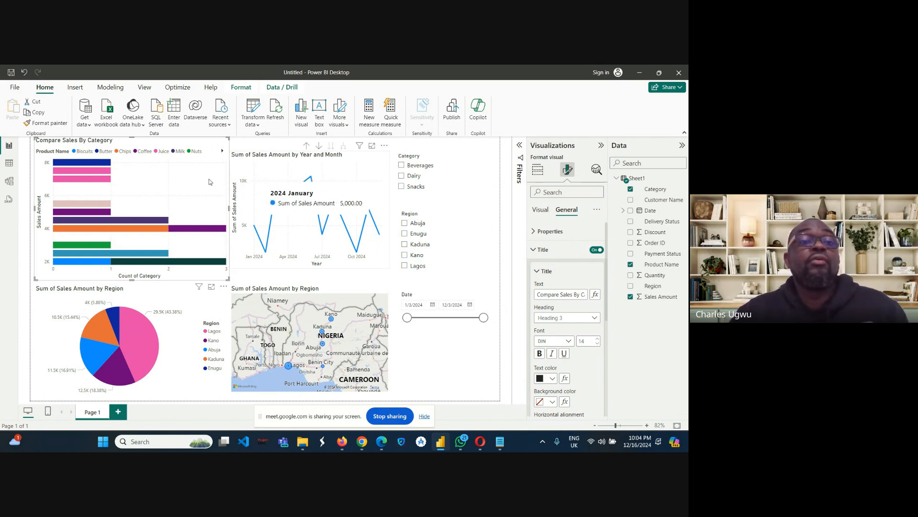
{"action": "mouse_move", "coordinate": [65, 171]}
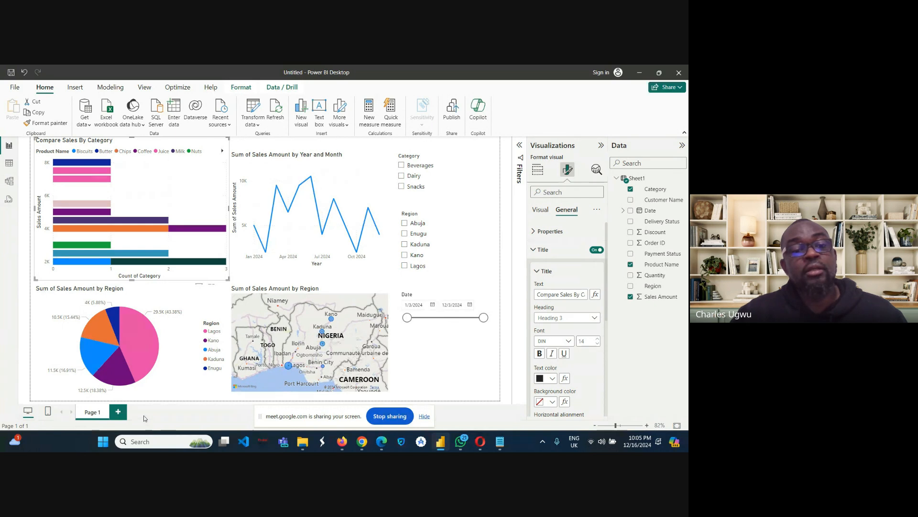
Rename the report page "Page 1" as "SALES DASHBOARD"
{"action": "right_click", "coordinate": [93, 413]}
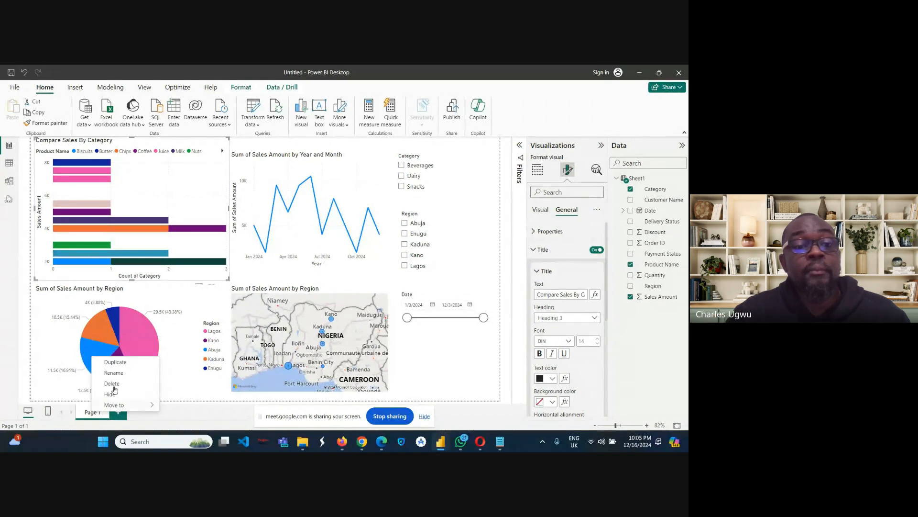
{"action": "left_click", "coordinate": [114, 372]}
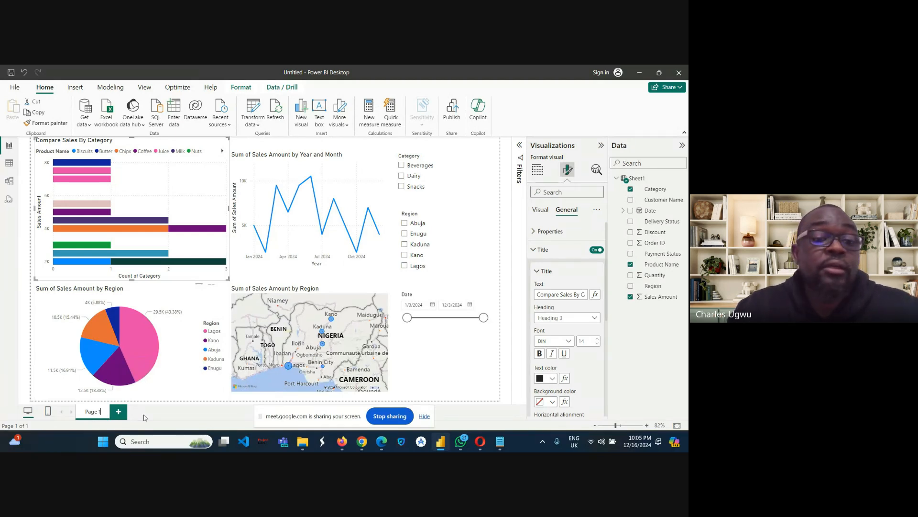
{"action": "key", "text": "BackSpace"}
{"action": "key", "text": "BackSpace"}
{"action": "key", "text": "BackSpace"}
{"action": "key", "text": "BackSpace"}
{"action": "key", "text": "BackSpace"}
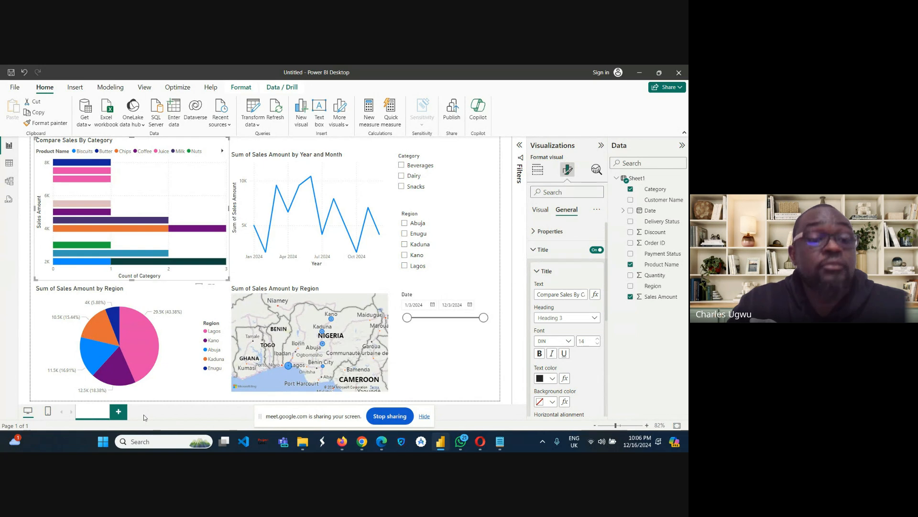
{"action": "type", "text": "S"}
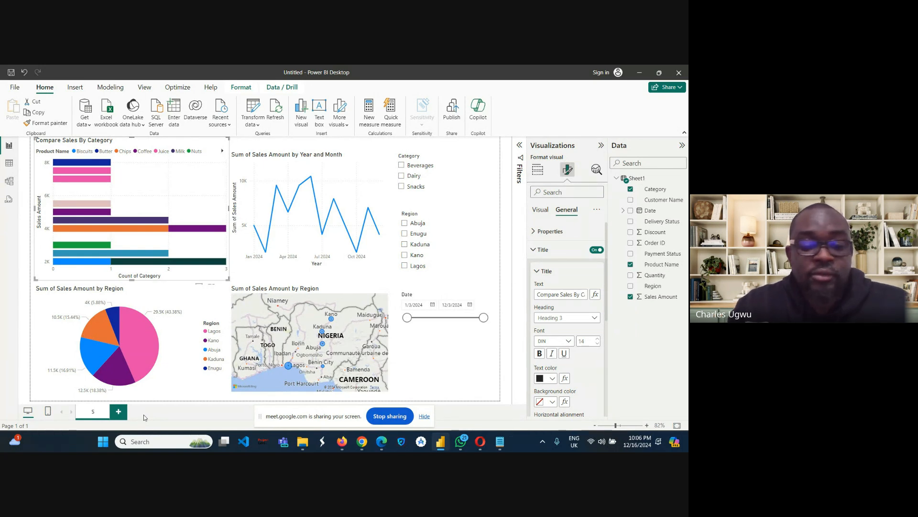
{"action": "type", "text": "ALES"}
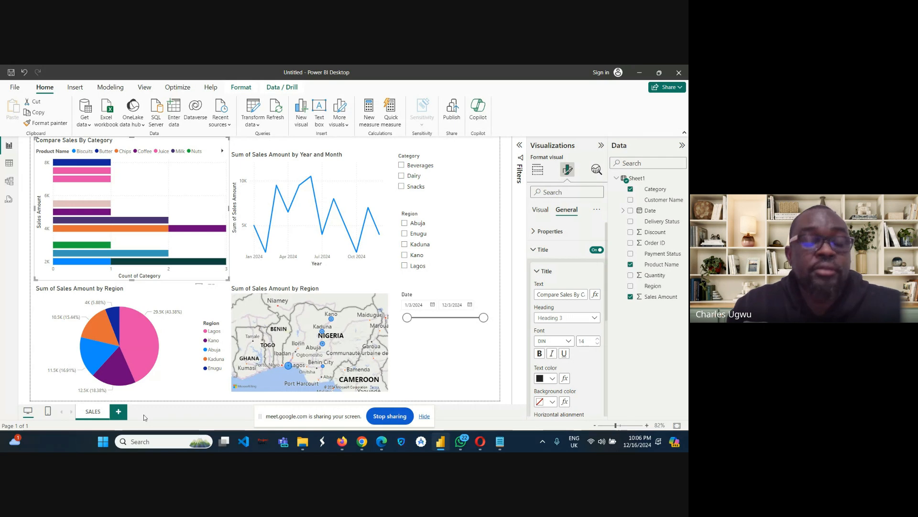
{"action": "key", "text": "Return"}
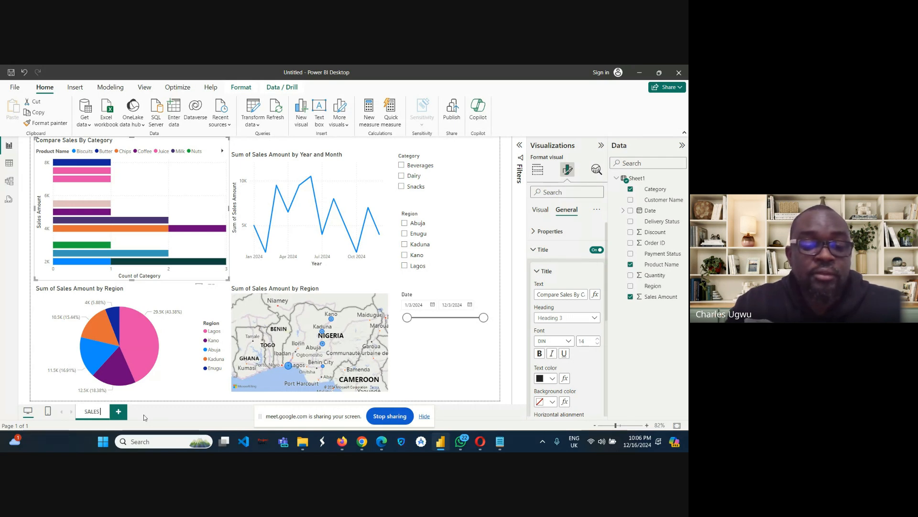
{"action": "type", "text": "DASH"}
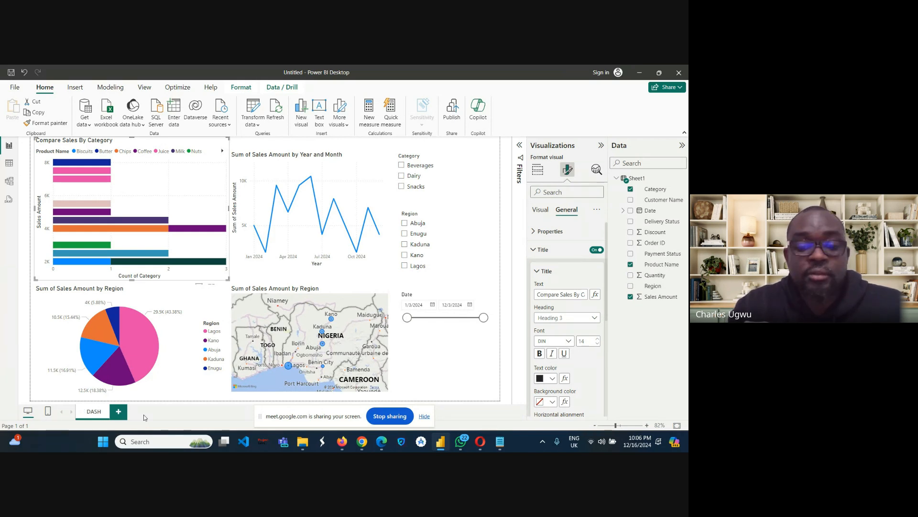
{"action": "type", "text": "BOARD"}
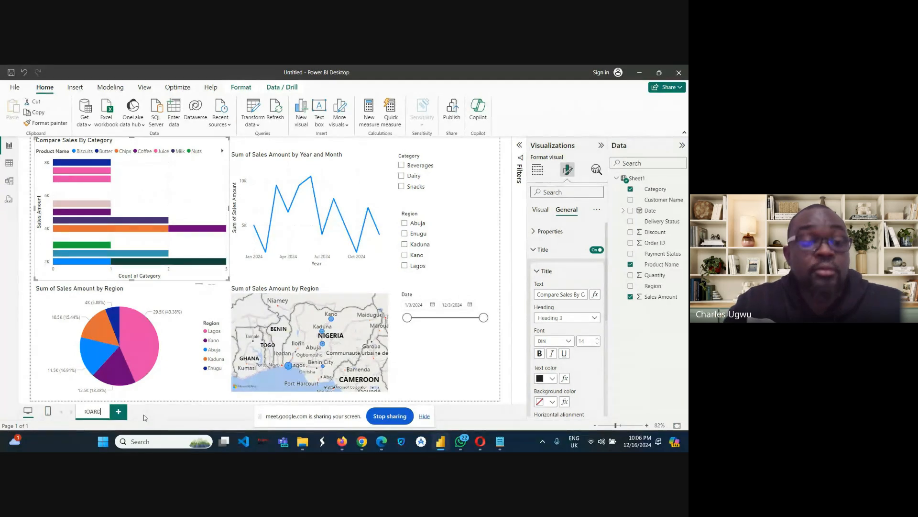
{"action": "key", "text": "Return"}
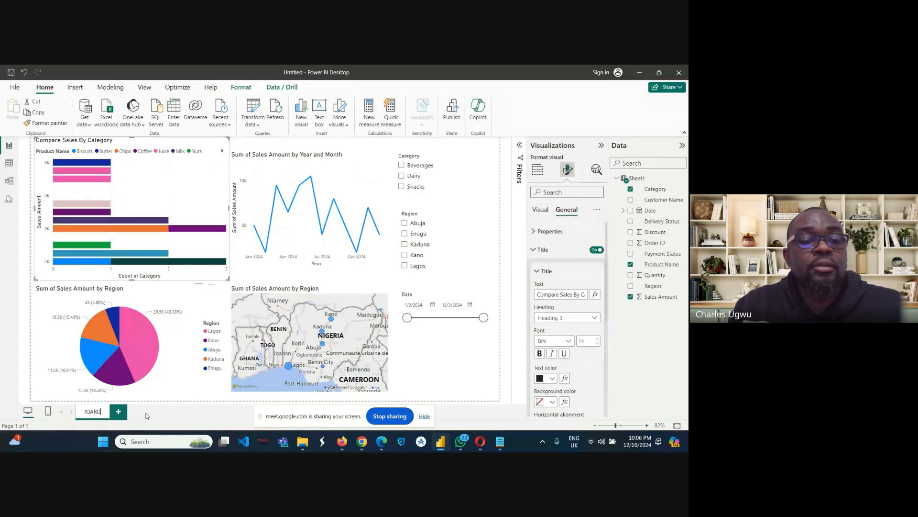
Add "FOODTRACO" in front of the page name, making it "FOODTRACO SALES DASHBOARD"
{"action": "key", "text": "Left"}
{"action": "key", "text": "Left"}
{"action": "key", "text": "Left"}
{"action": "key", "text": "Left"}
{"action": "key", "text": "Left"}
{"action": "key", "text": "Left"}
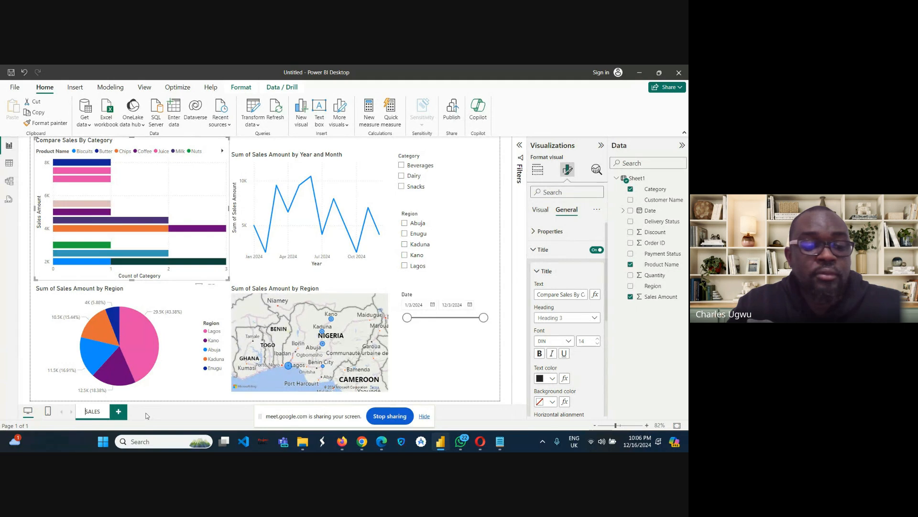
{"action": "type", "text": "F"}
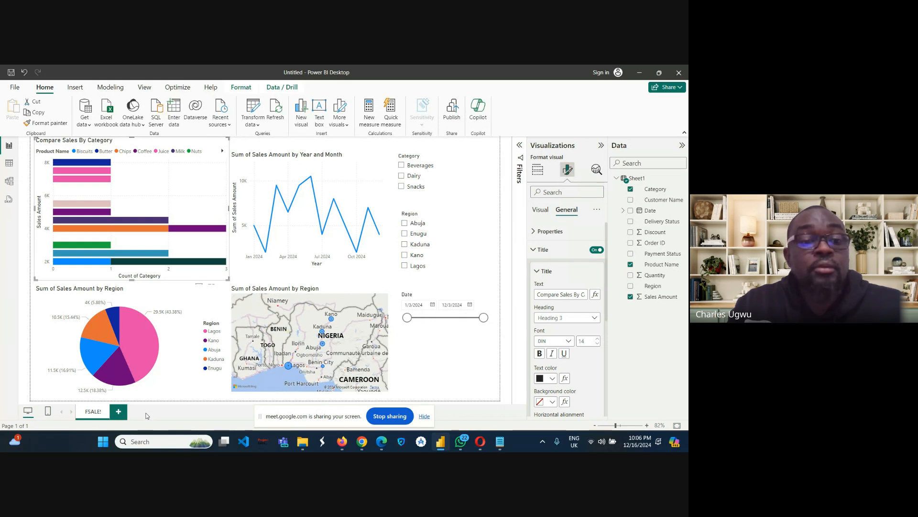
{"action": "key", "text": "BackSpace"}
{"action": "key", "text": "BackSpace"}
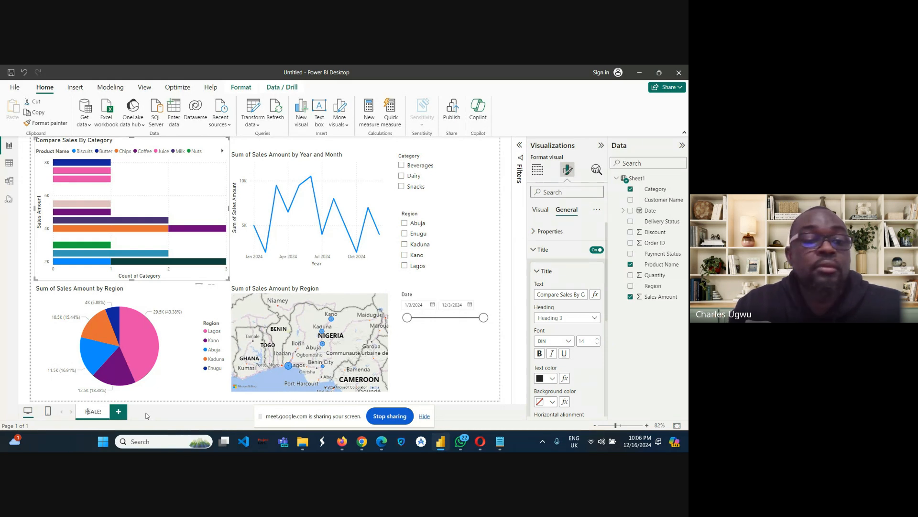
{"action": "type", "text": "o"}
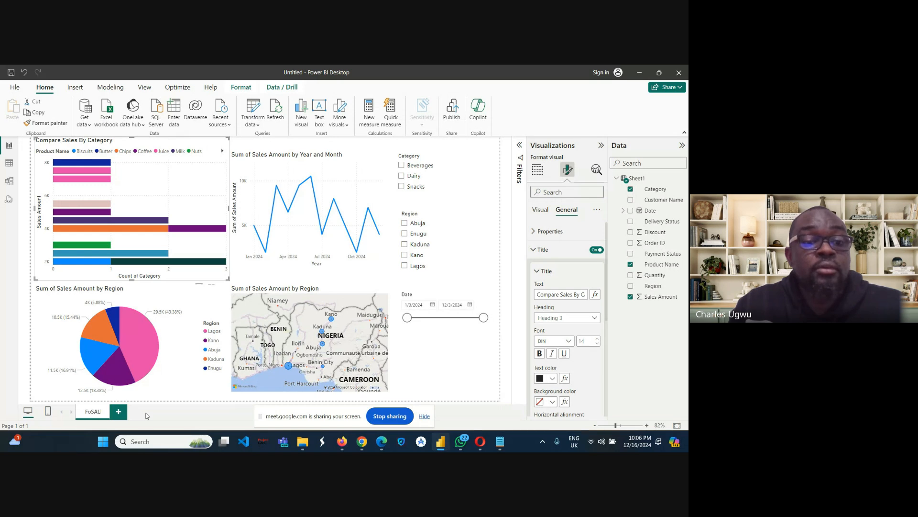
{"action": "type", "text": "OD"}
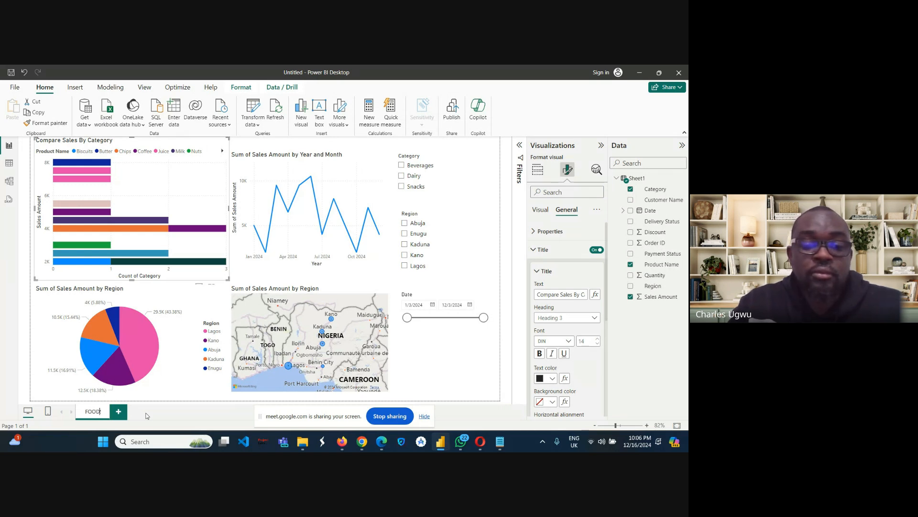
{"action": "type", "text": "RACO"}
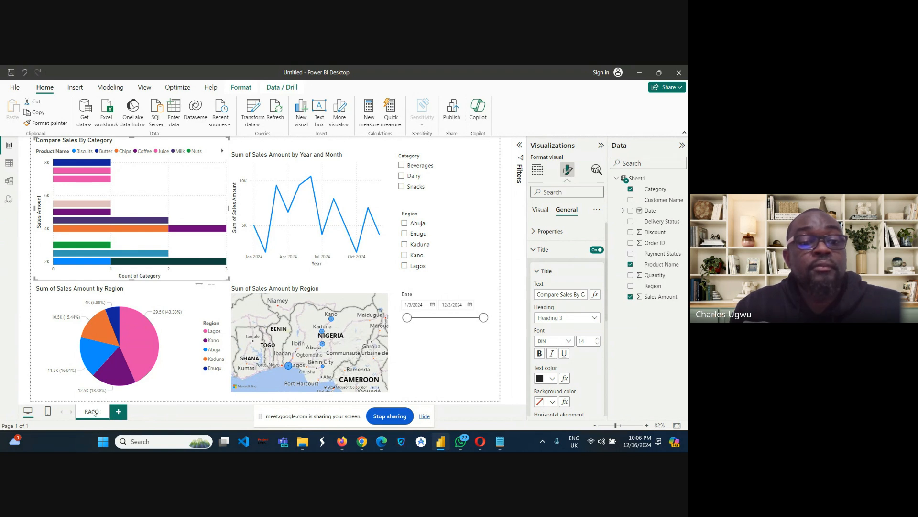
{"action": "type", "text": "SALES DASHBOARD"}
{"action": "key", "text": "Return"}
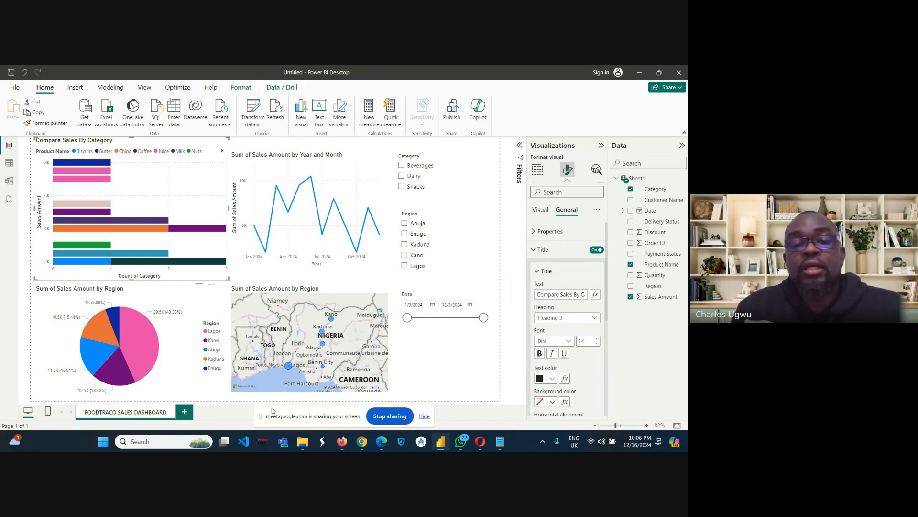
Move the screen-sharing bar clear of the page tabs and add a new blank report page
{"action": "left_click_drag", "start_coordinate": [344, 419], "coordinate": [351, 113]}
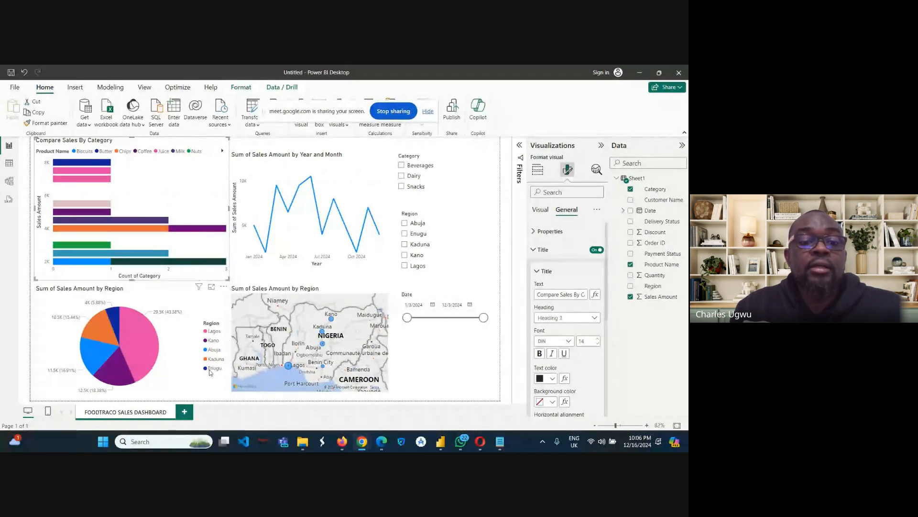
{"action": "left_click", "coordinate": [186, 413]}
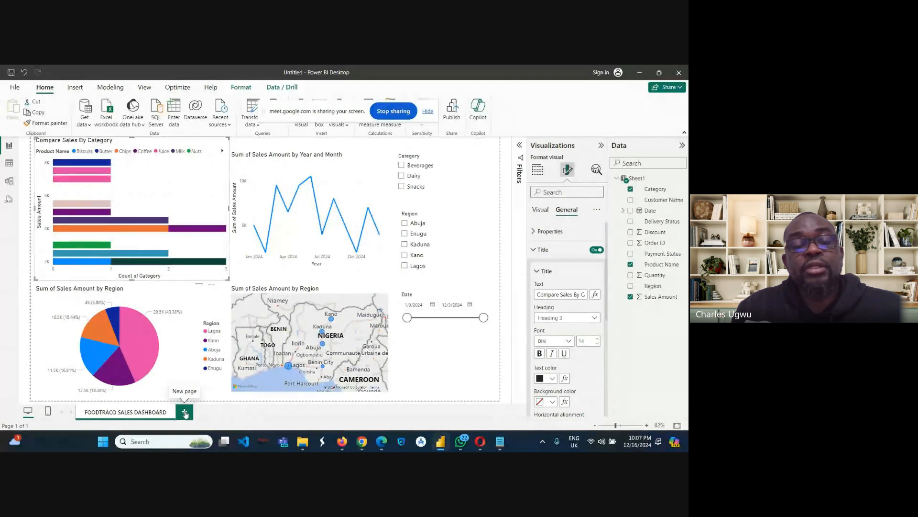
{"action": "left_click", "coordinate": [185, 413]}
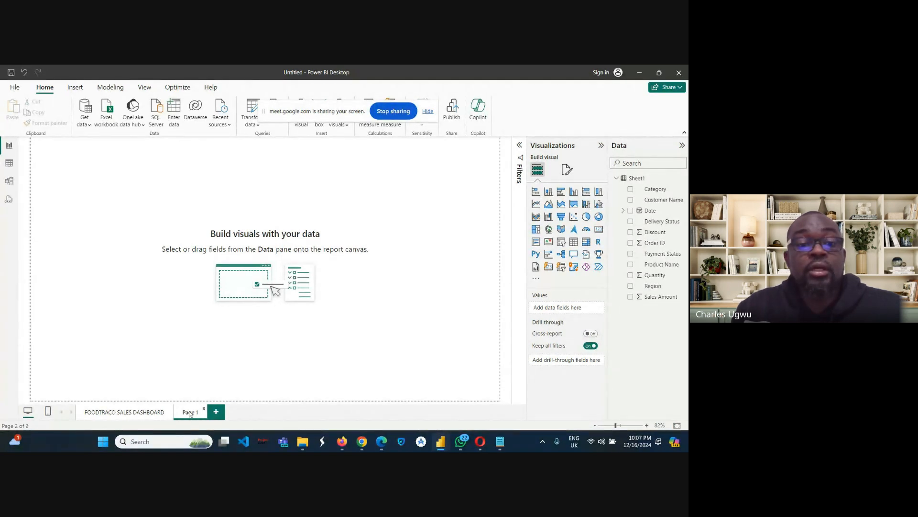
Rename the new report page "Page 1" as "CUSTOMER INSIGHT DASHBOARD"
{"action": "right_click", "coordinate": [190, 414]}
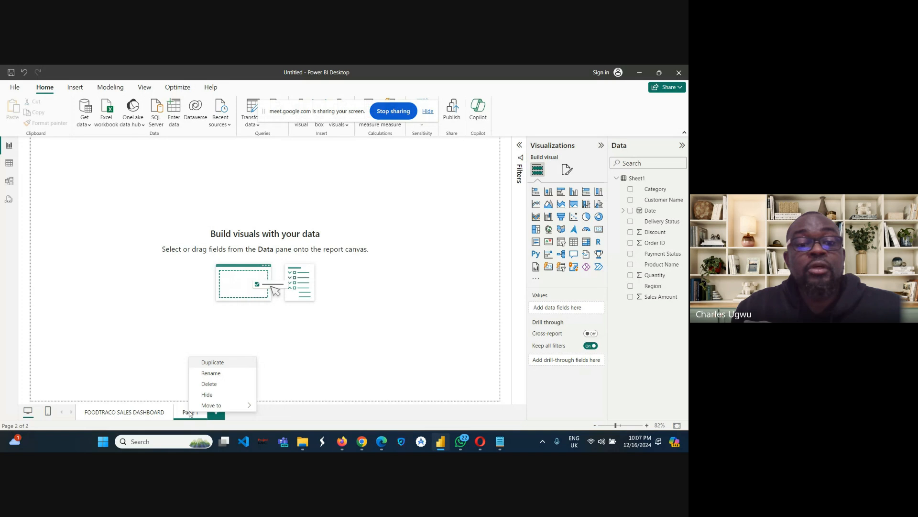
{"action": "left_click", "coordinate": [211, 374]}
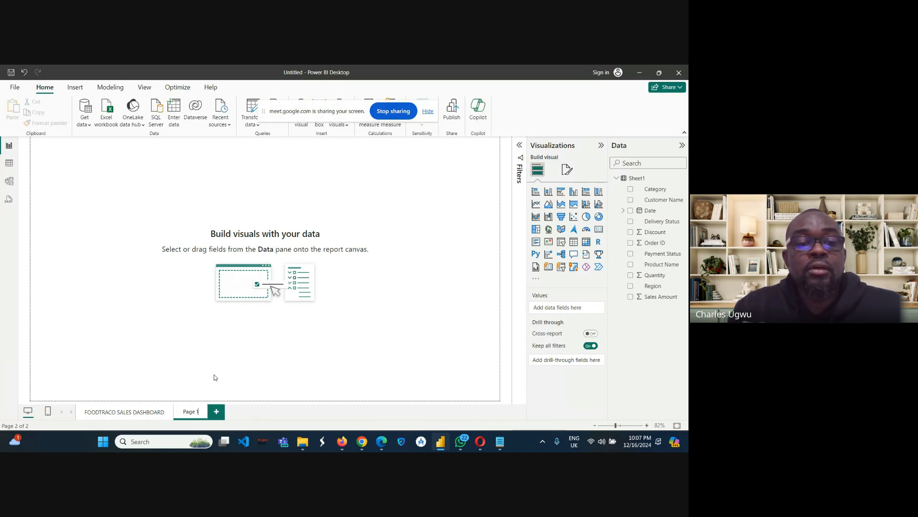
{"action": "key", "text": "BackSpace"}
{"action": "key", "text": "BackSpace"}
{"action": "key", "text": "BackSpace"}
{"action": "key", "text": "BackSpace"}
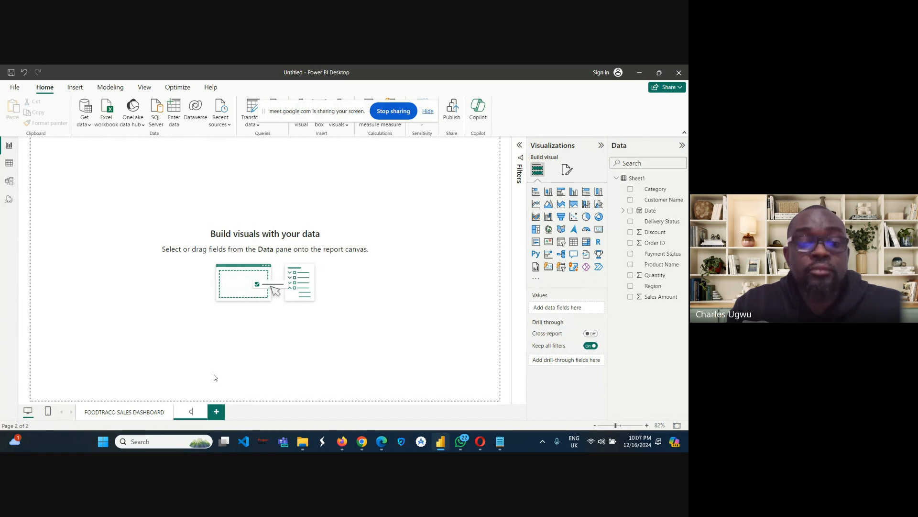
{"action": "type", "text": "CUSTOMER"}
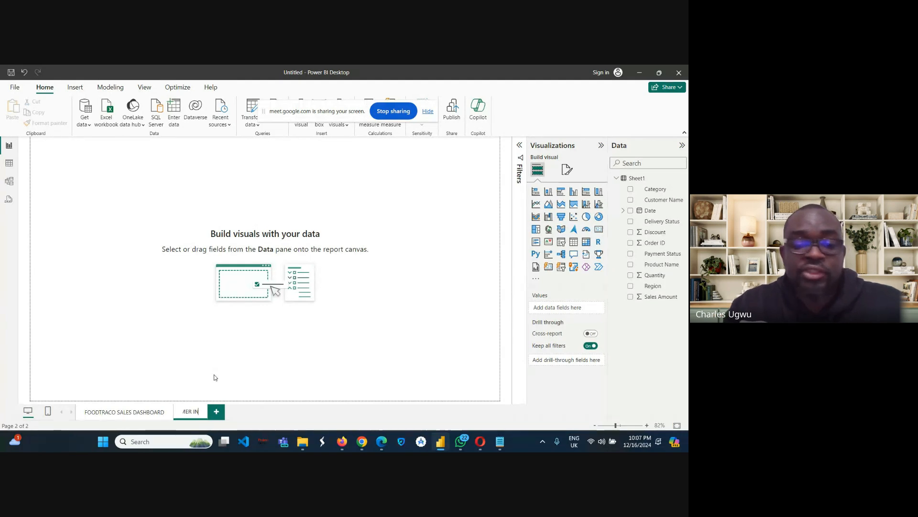
{"action": "type", "text": " INSIGHT"}
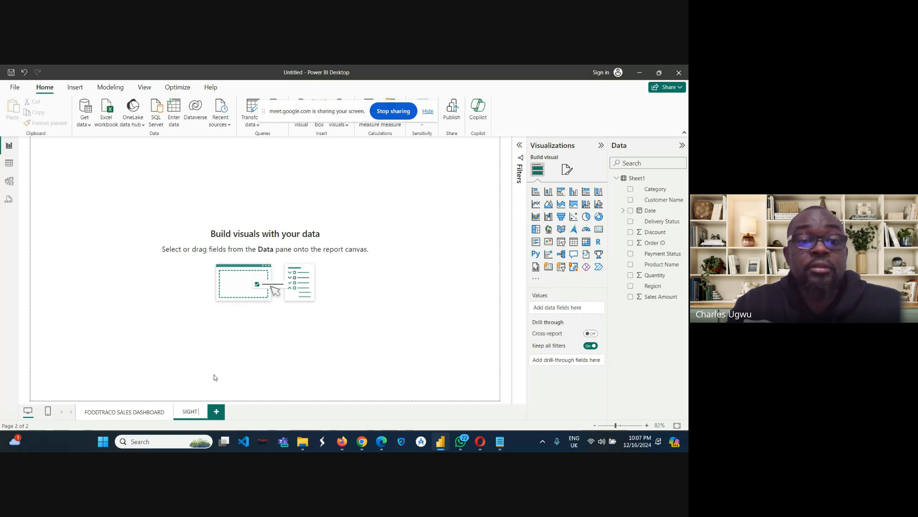
{"action": "type", "text": " DASH"}
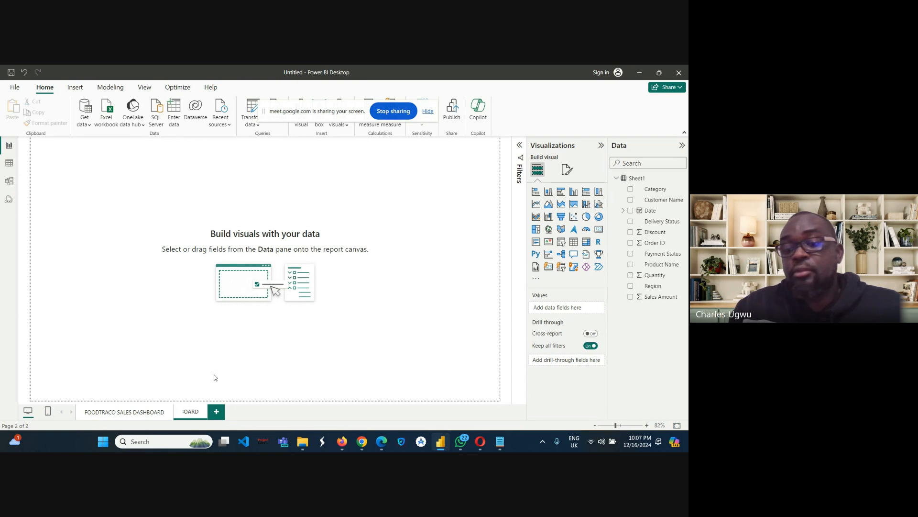
{"action": "key", "text": "Return"}
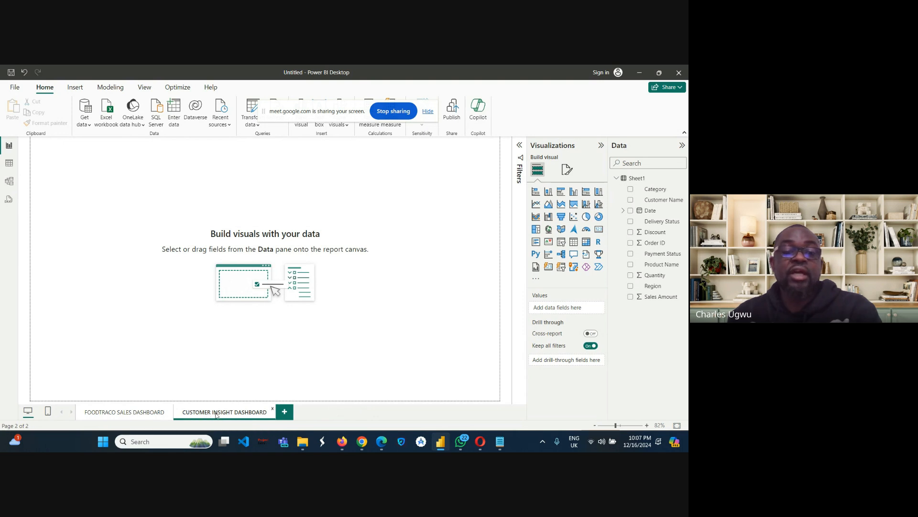
Review the FOODTRACO SALES DASHBOARD and CUSTOMER INSIGHT DASHBOARD pages, ending on the sales dashboard
{"action": "left_click", "coordinate": [138, 413]}
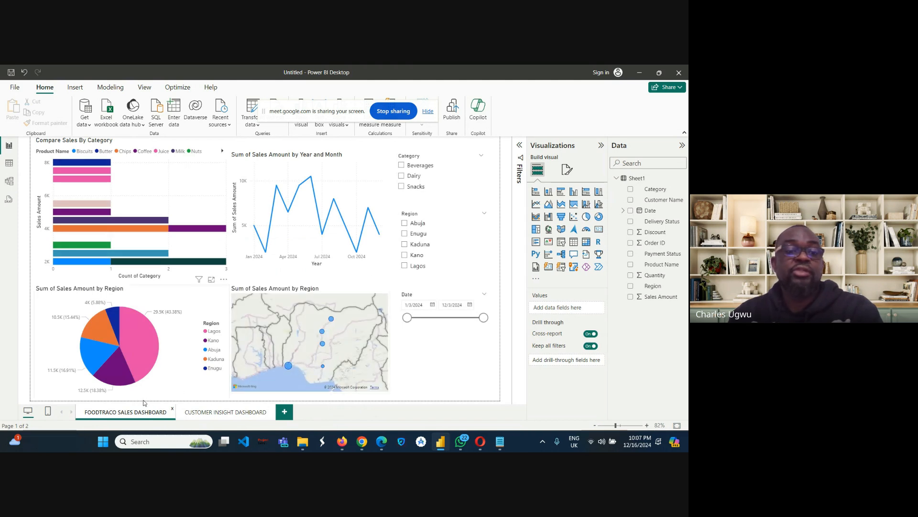
{"action": "left_click", "coordinate": [234, 414]}
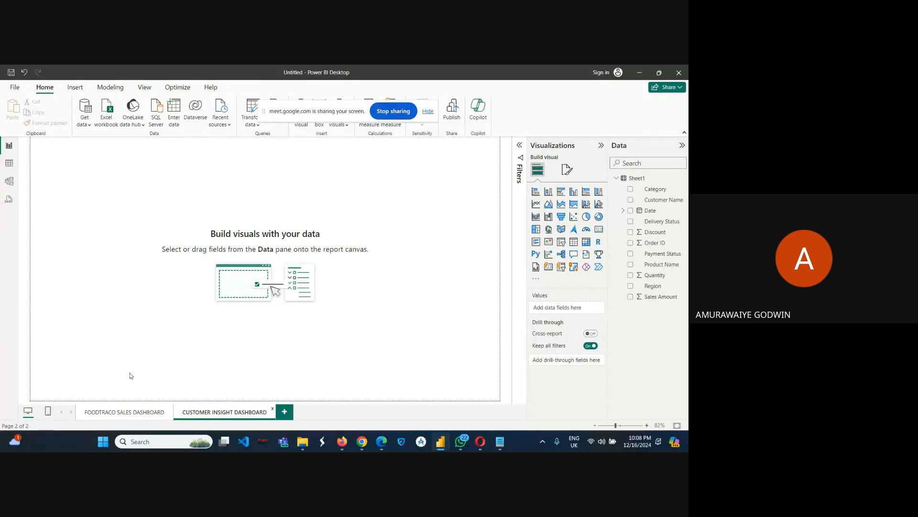
{"action": "left_click", "coordinate": [124, 413]}
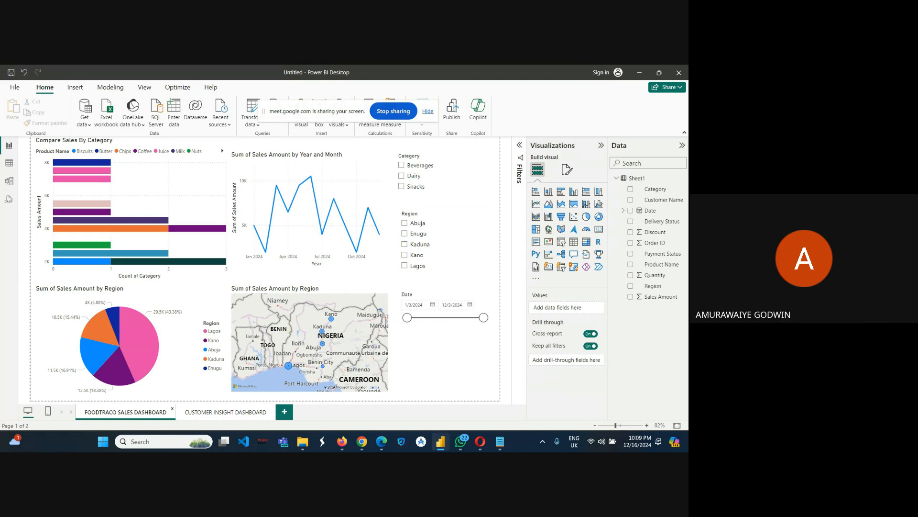
Stop sharing the screen in the Google Meet call
{"action": "mouse_move", "coordinate": [363, 444]}
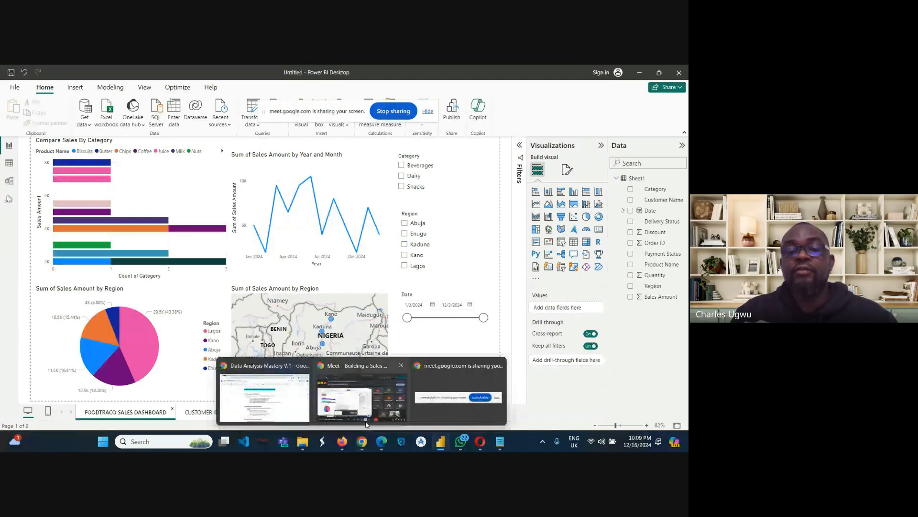
{"action": "mouse_move", "coordinate": [366, 423]}
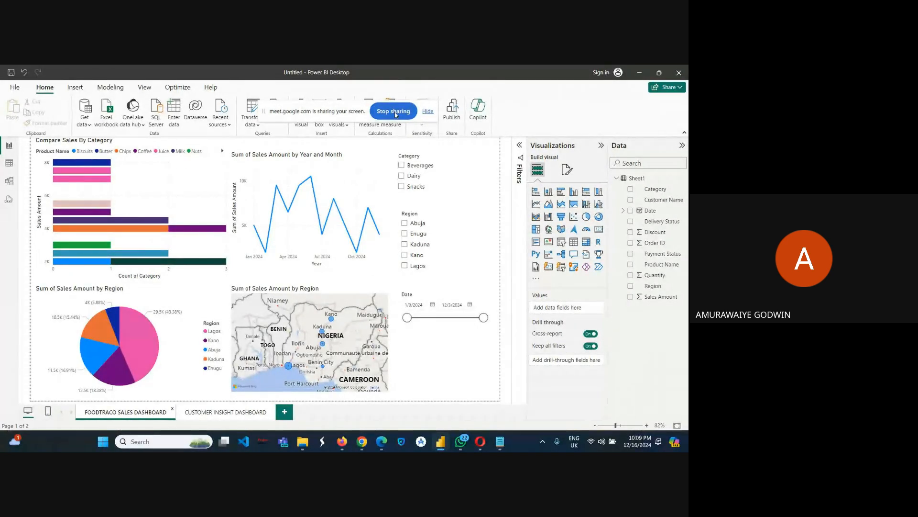
{"action": "left_click", "coordinate": [394, 111]}
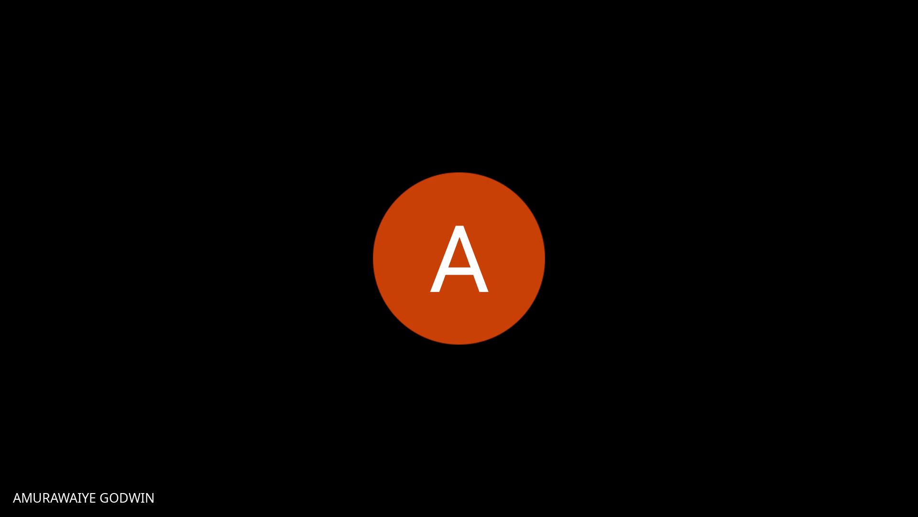